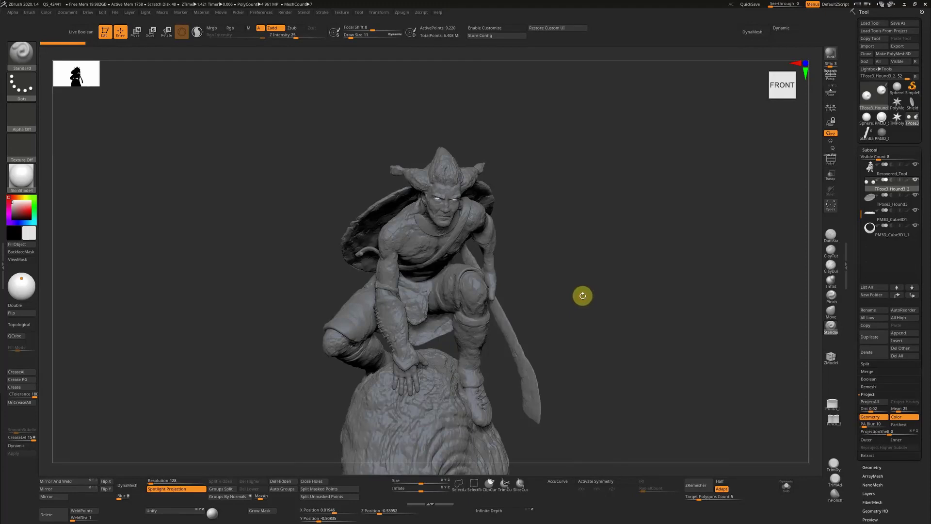
# Step: Select the character's body subtool and clear its existing mask
pyautogui.moveTo(586, 297)
pyautogui.mouseDown()
pyautogui.moveTo(580, 265)
pyautogui.moveTo(598, 293)
pyautogui.moveTo(580, 260)
pyautogui.moveTo(595, 294)
pyautogui.moveTo(588, 280)
pyautogui.moveTo(586, 293)
pyautogui.moveTo(490, 285)
pyautogui.moveTo(436, 262)
pyautogui.moveTo(438, 313)
pyautogui.mouseUp()
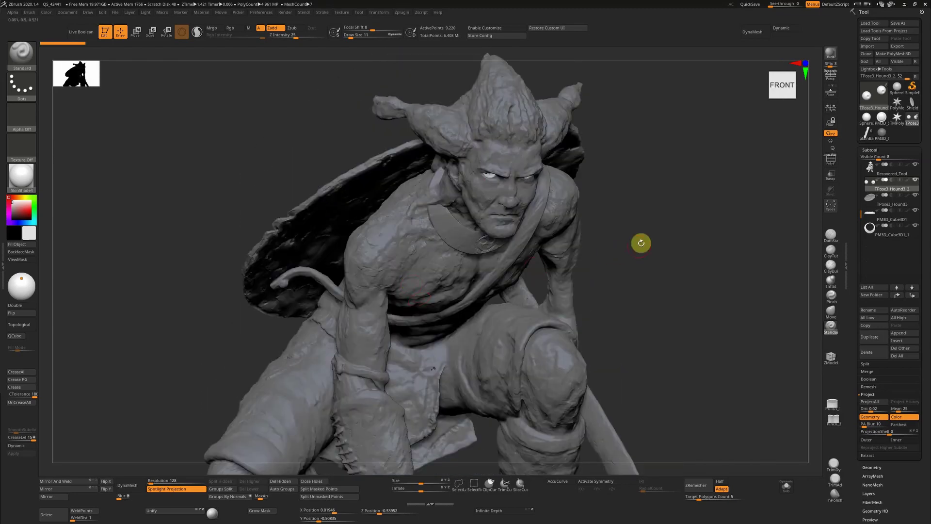
pyautogui.moveTo(644, 243); pyautogui.dragTo(394, 258)
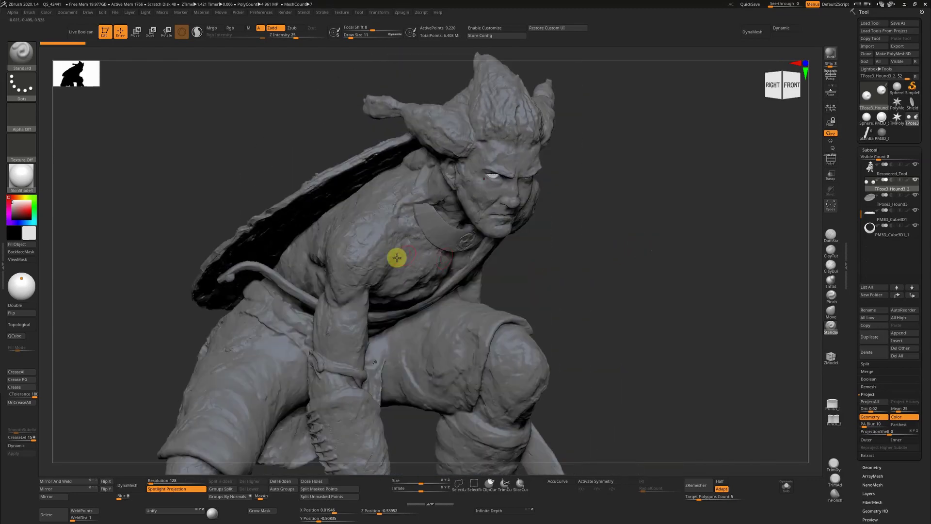
pyautogui.keyDown('alt'); pyautogui.click(366, 249); pyautogui.keyUp('alt')
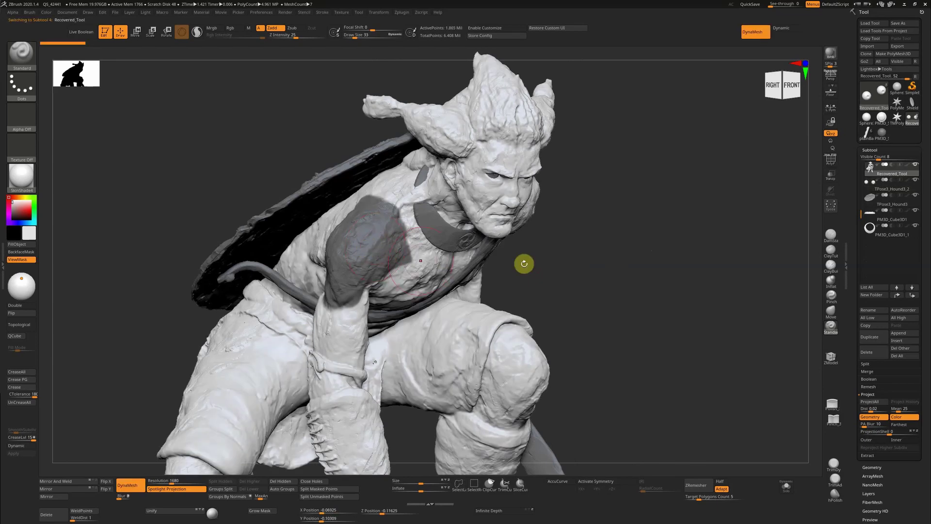
pyautogui.keyDown('ctrl'); pyautogui.moveTo(588, 247); pyautogui.dragTo(563, 264); pyautogui.keyUp('ctrl')
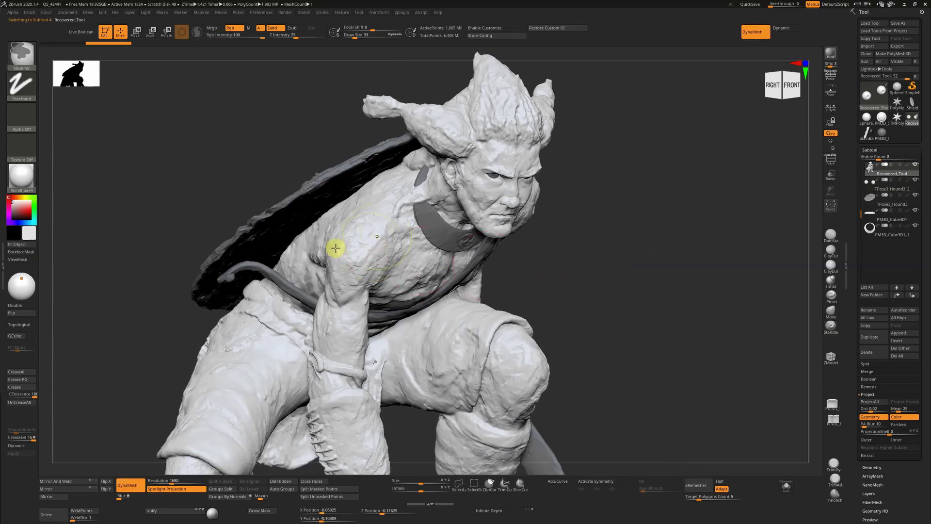
# Step: Paint a mask over the character's right shoulder and upper arm, using a smaller brush
pyautogui.keyDown('ctrl'); pyautogui.moveTo(339, 231); pyautogui.dragTo(357, 264); pyautogui.keyUp('ctrl')
pyautogui.moveTo(621, 255); pyautogui.dragTo(601, 257)
pyautogui.press('[')
pyautogui.press('[')
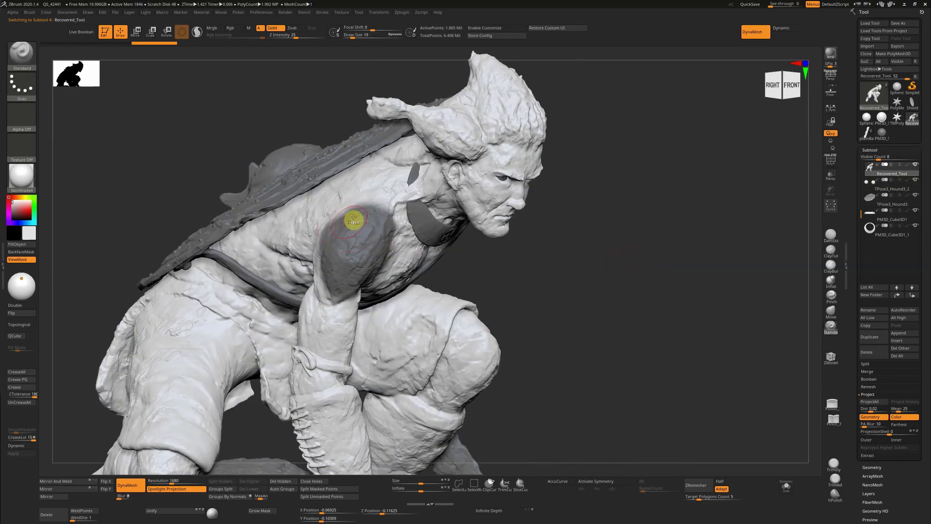
pyautogui.moveTo(327, 236)
pyautogui.keyDown('ctrl'); pyautogui.mouseDown()
pyautogui.moveTo(326, 291)
pyautogui.moveTo(335, 287)
pyautogui.mouseUp(); pyautogui.keyUp('ctrl')
pyautogui.keyDown('ctrl'); pyautogui.click(517, 252); pyautogui.keyUp('ctrl')
pyautogui.moveTo(517, 252)
pyautogui.mouseDown()
pyautogui.moveTo(552, 260)
pyautogui.moveTo(315, 243)
pyautogui.moveTo(322, 286)
pyautogui.moveTo(343, 223)
pyautogui.moveTo(314, 213)
pyautogui.moveTo(287, 233)
pyautogui.mouseUp()
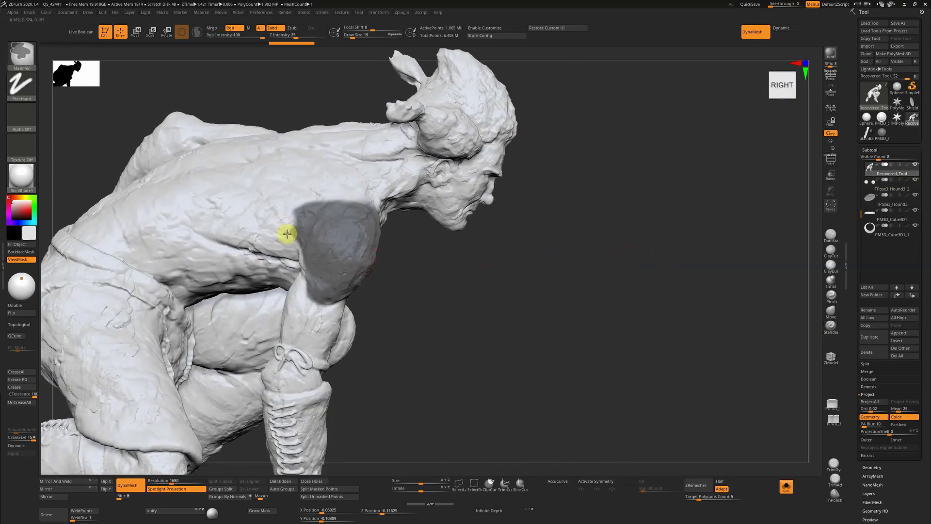
# Step: Extend the mask down the outer and back side of the right upper arm toward the elbow
pyautogui.moveTo(424, 310)
pyautogui.keyDown('shift'); pyautogui.mouseDown()
pyautogui.moveTo(293, 217)
pyautogui.moveTo(301, 245)
pyautogui.moveTo(254, 266)
pyautogui.moveTo(319, 236)
pyautogui.moveTo(301, 264)
pyautogui.moveTo(264, 289)
pyautogui.mouseUp(); pyautogui.keyUp('shift')
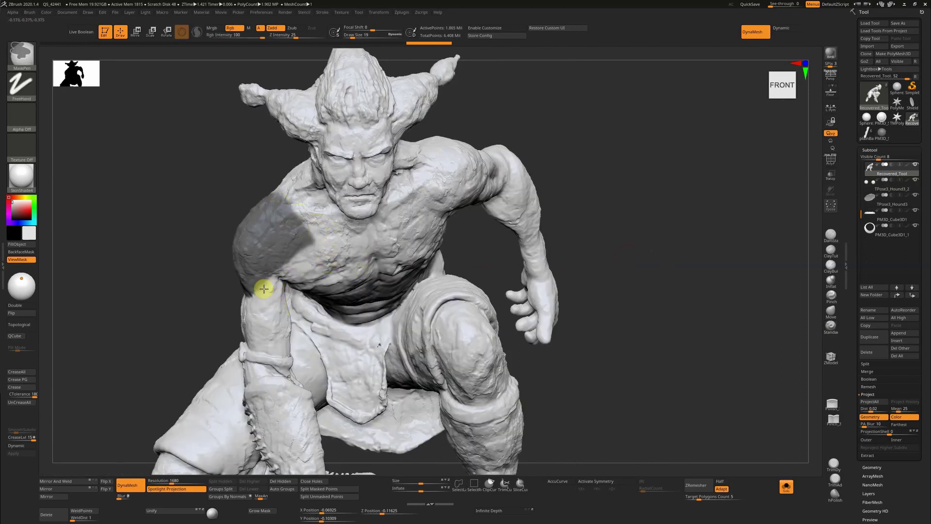
pyautogui.moveTo(634, 222)
pyautogui.mouseDown()
pyautogui.moveTo(656, 218)
pyautogui.moveTo(306, 297)
pyautogui.mouseUp()
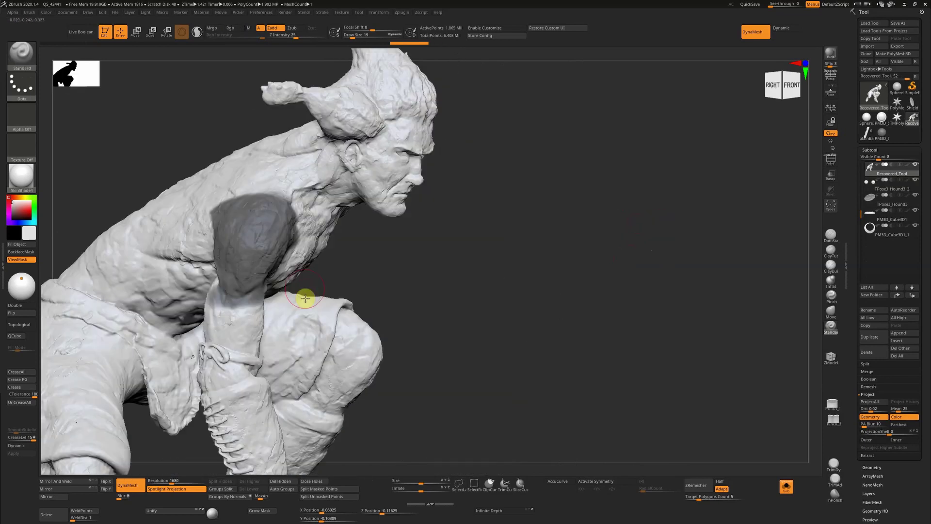
pyautogui.moveTo(436, 273); pyautogui.dragTo(352, 300)
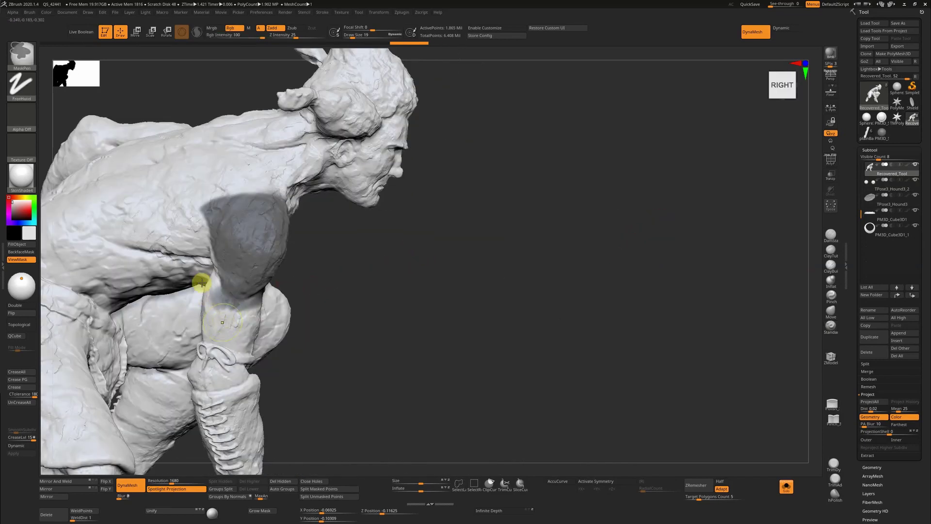
pyautogui.moveTo(202, 281)
pyautogui.keyDown('ctrl'); pyautogui.mouseDown()
pyautogui.moveTo(253, 307)
pyautogui.moveTo(245, 298)
pyautogui.mouseUp(); pyautogui.keyUp('ctrl')
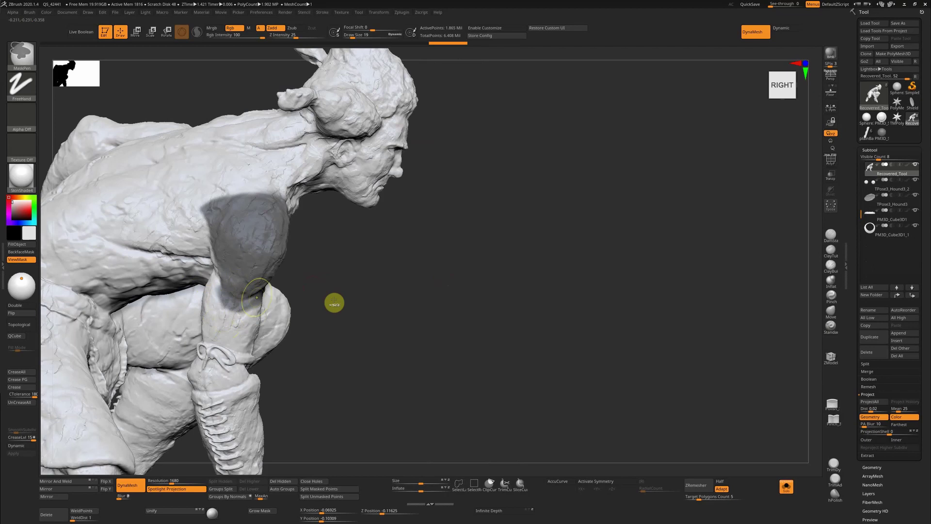
pyautogui.keyDown('shift'); pyautogui.moveTo(465, 305); pyautogui.dragTo(626, 272); pyautogui.keyUp('shift')
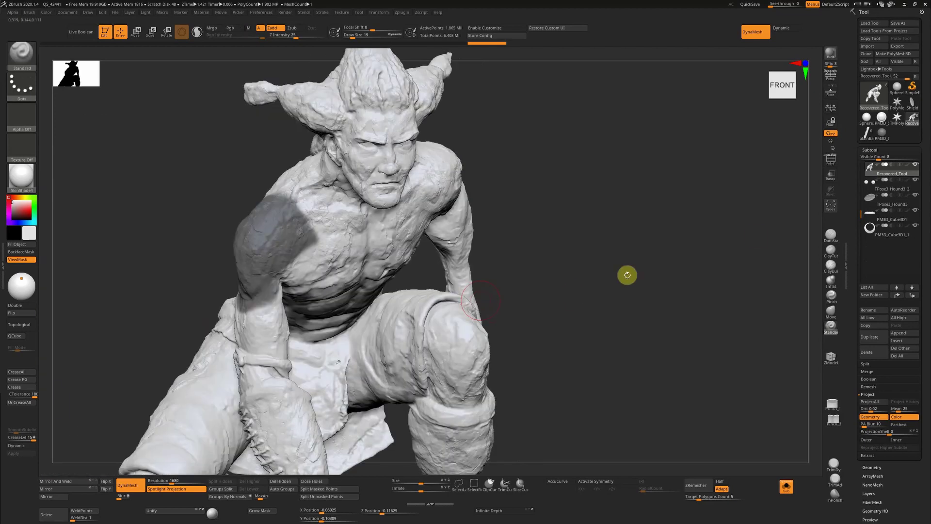
# Step: Duplicate the body subtool and isolate the copy's masked right shoulder area as its own polygroup
pyautogui.click(876, 338)
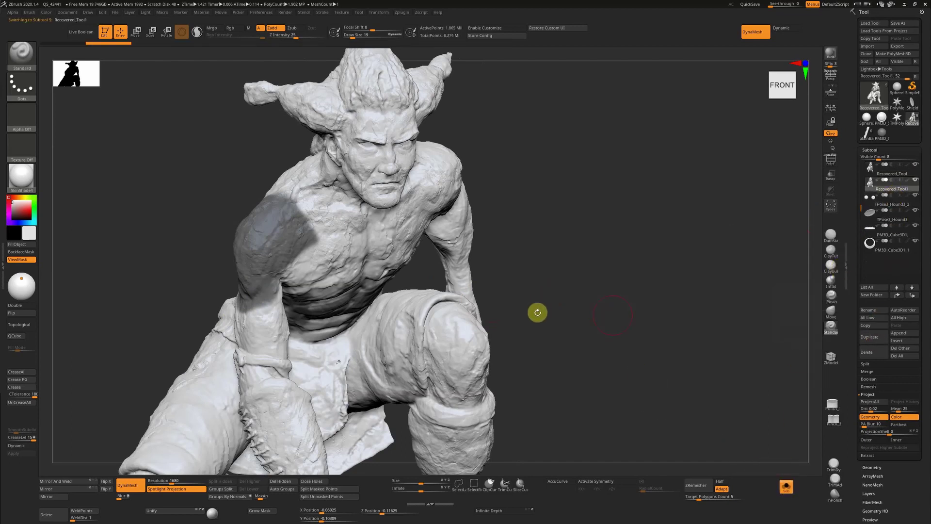
pyautogui.hotkey('shift', 'f')
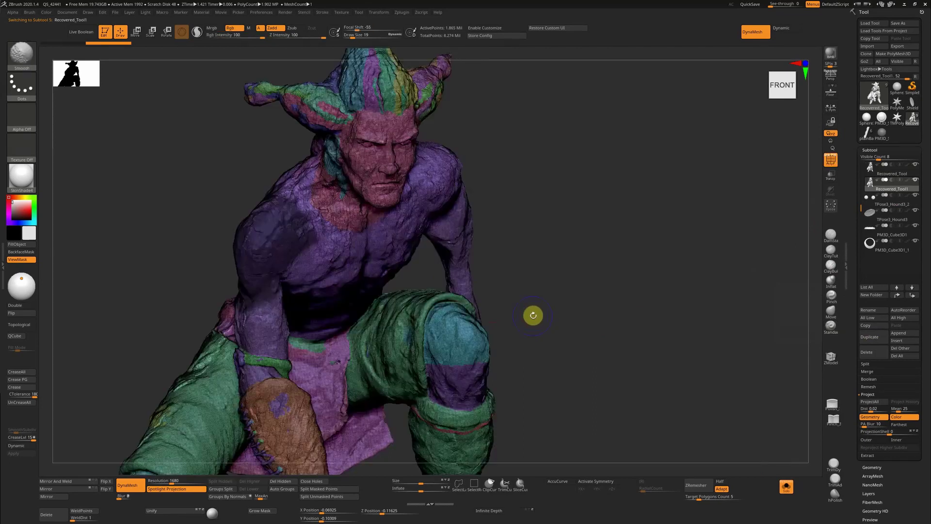
pyautogui.keyDown('ctrl'); pyautogui.moveTo(532, 323); pyautogui.dragTo(531, 319); pyautogui.keyUp('ctrl')
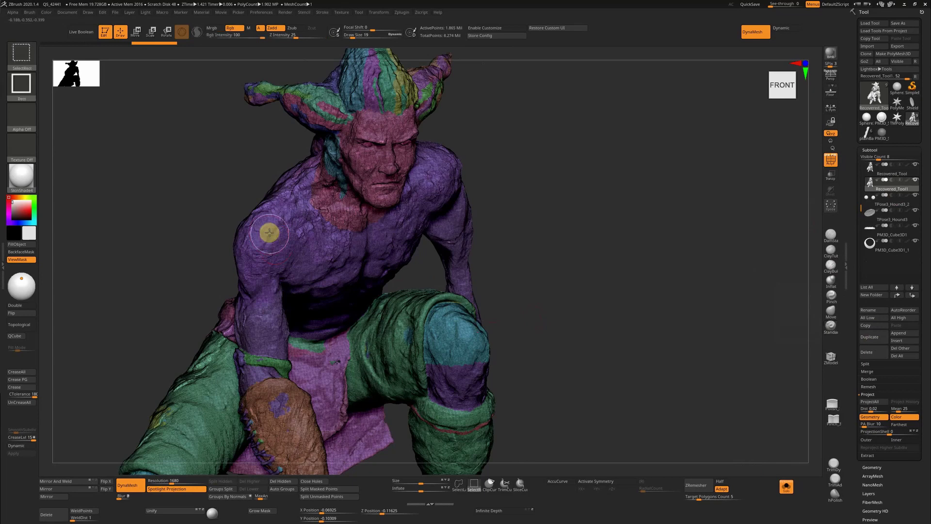
pyautogui.keyDown('ctrl'); pyautogui.keyDown('shift'); pyautogui.click(273, 236); pyautogui.keyUp('shift'); pyautogui.keyUp('ctrl')
pyautogui.moveTo(329, 281); pyautogui.dragTo(392, 282)
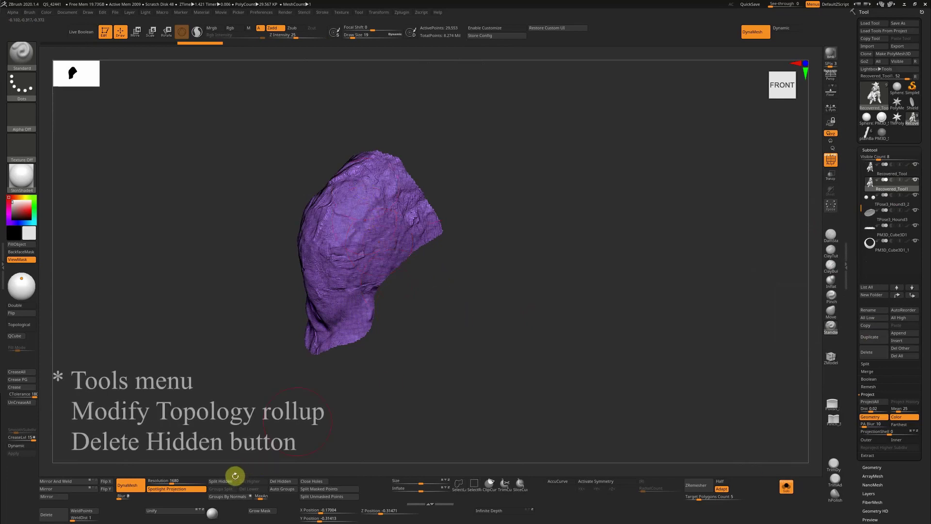
# Step: Split the hidden geometry off from the shoulder patch and show the patch together with the other subtools without polyframe
pyautogui.click(224, 481)
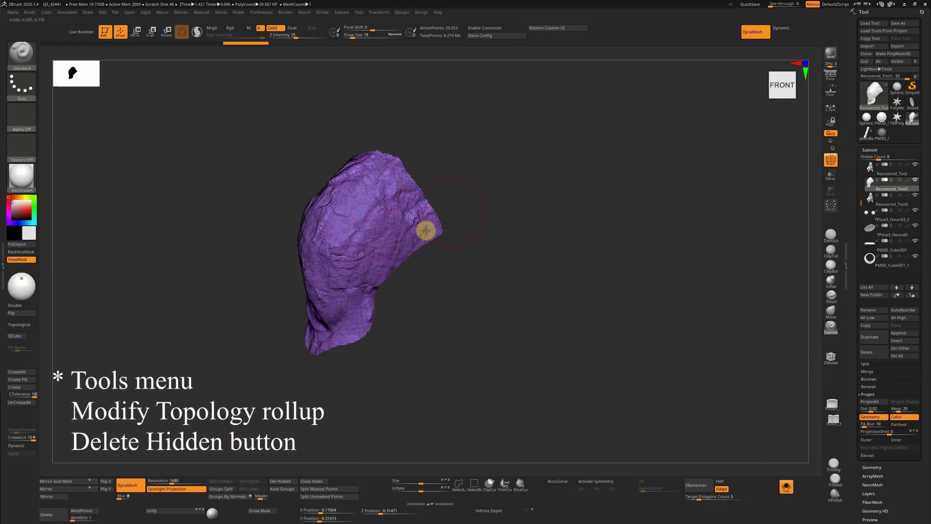
pyautogui.moveTo(544, 269); pyautogui.dragTo(545, 293)
pyautogui.hotkey('shift', 'f')
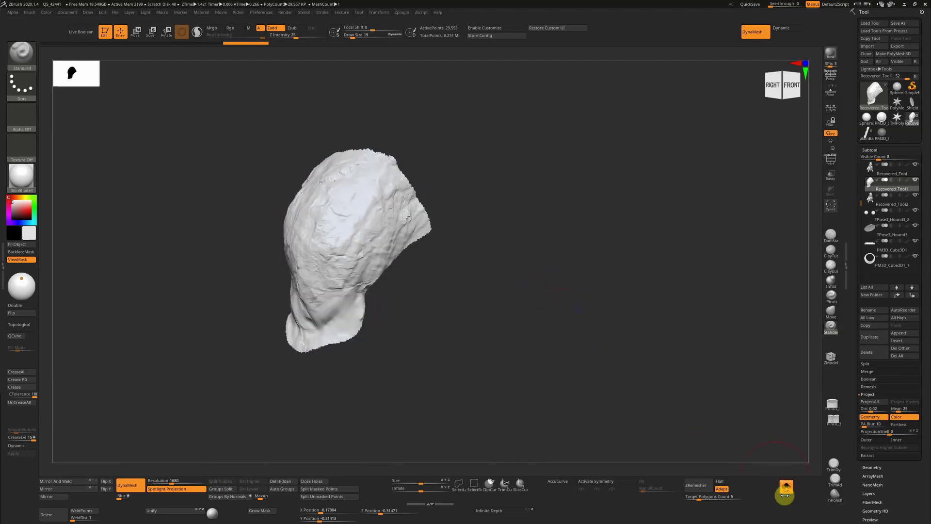
pyautogui.click(785, 487)
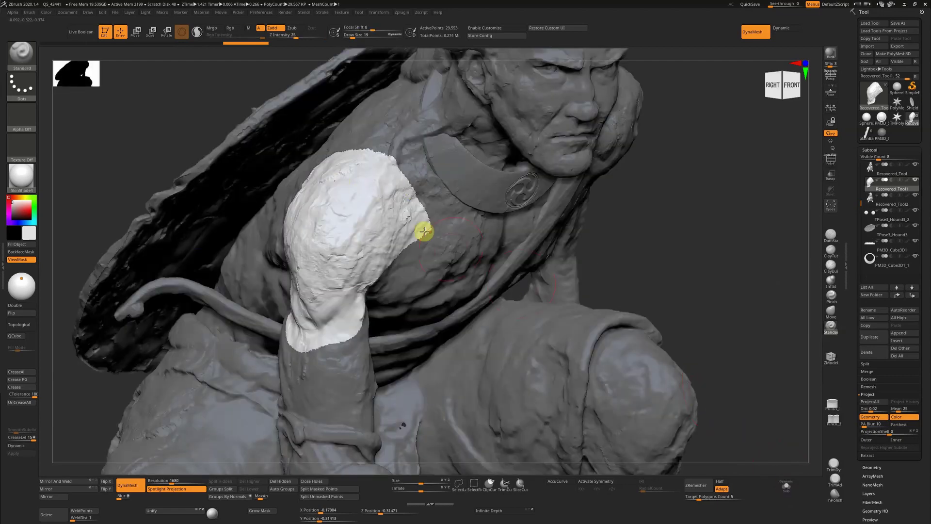
pyautogui.keyDown('shift'); pyautogui.moveTo(699, 301); pyautogui.dragTo(817, 347); pyautogui.keyUp('shift')
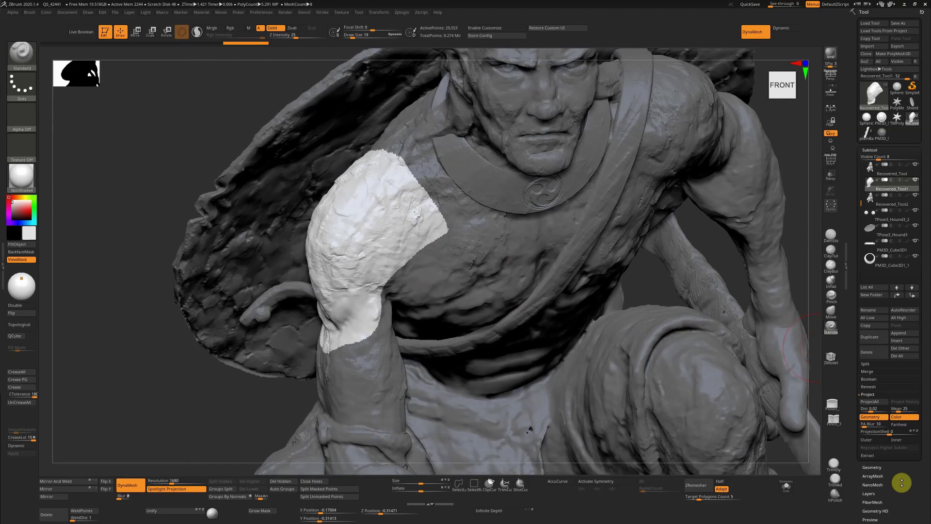
# Step: Remesh the shoulder patch with ZRemesher at a target polygon count of 0.544 and display it alone with polyframe
pyautogui.click(871, 467)
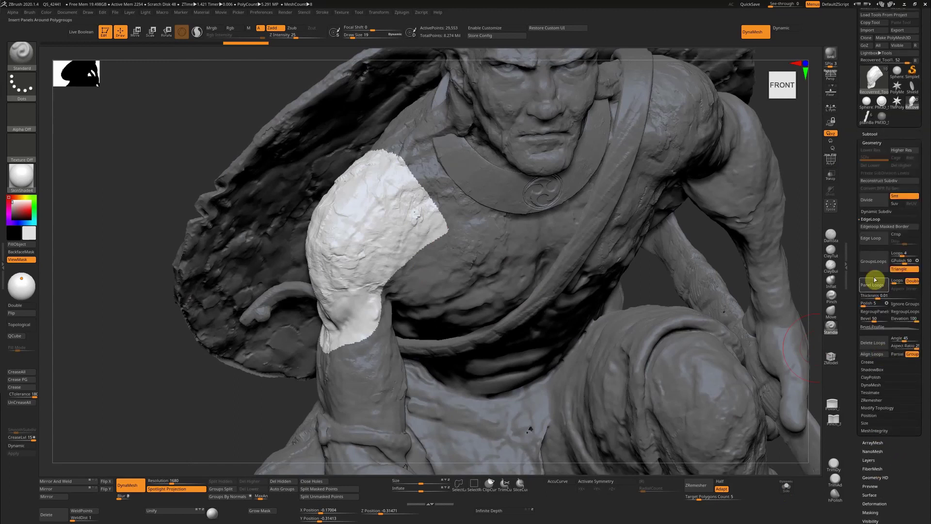
pyautogui.click(871, 354)
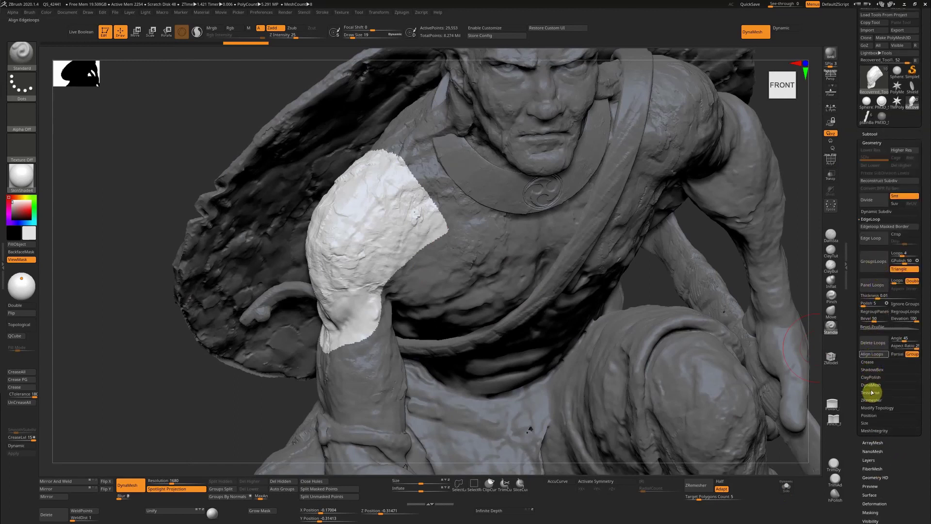
pyautogui.click(872, 400)
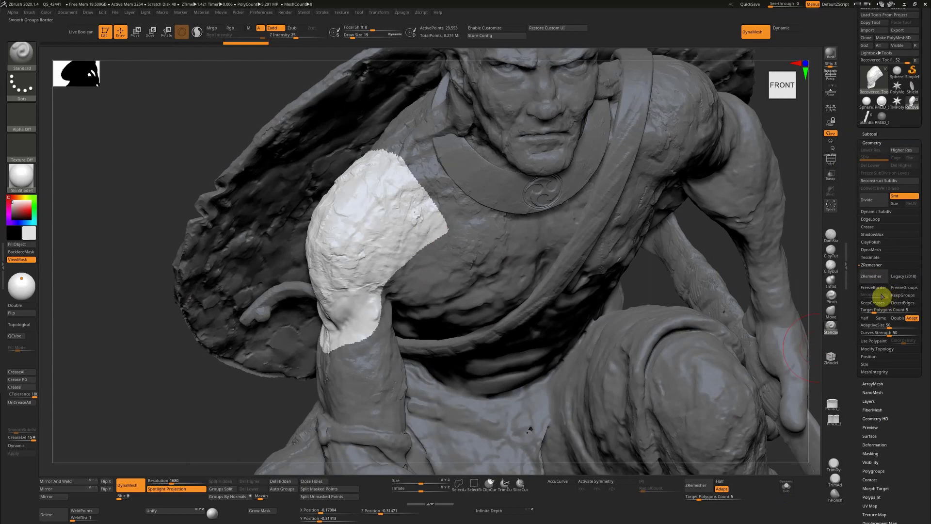
pyautogui.click(866, 311)
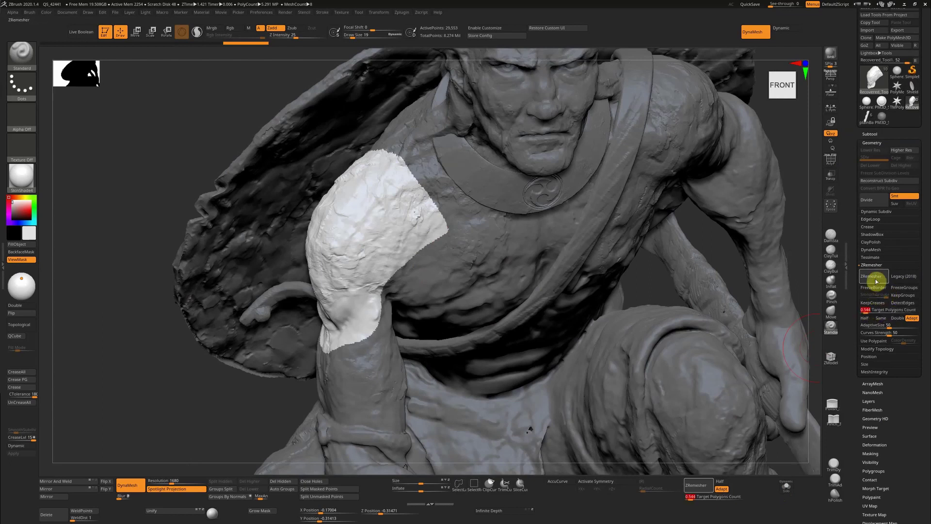
pyautogui.click(870, 276)
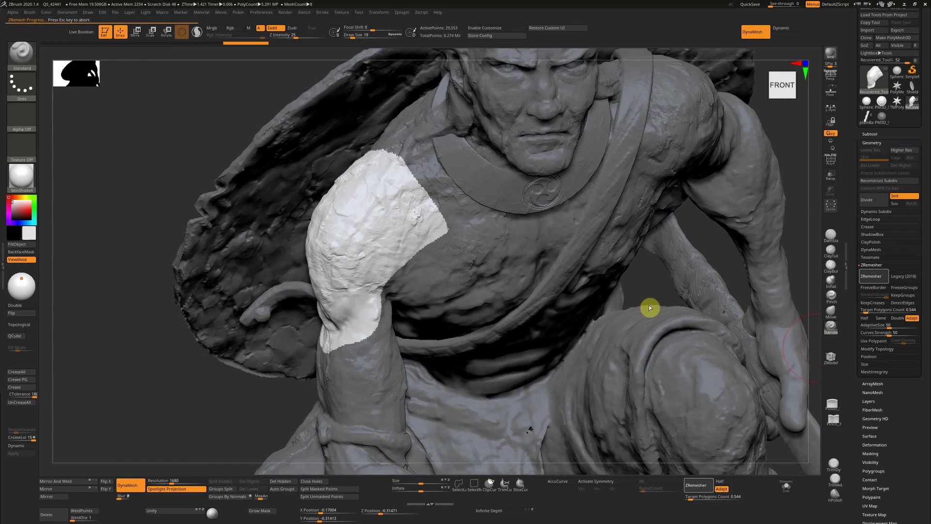
pyautogui.click(785, 486)
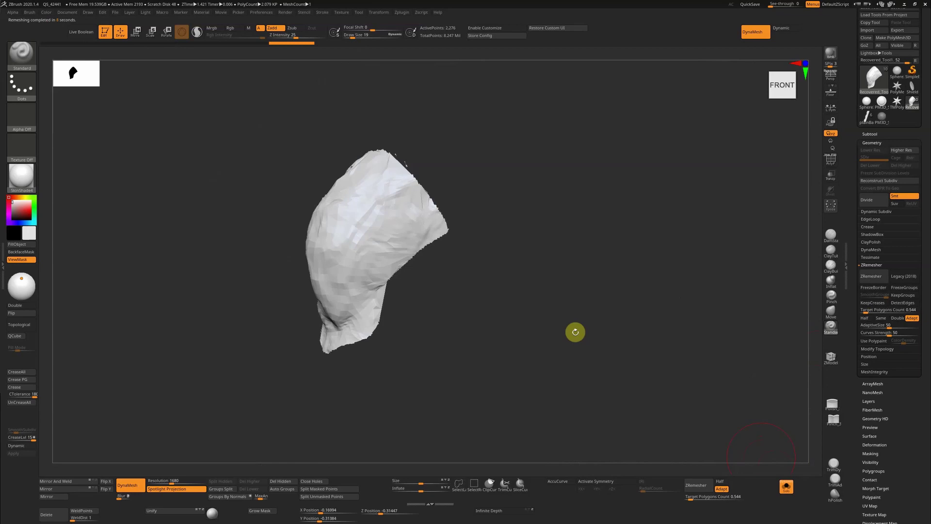
pyautogui.hotkey('shift', 'f')
pyautogui.moveTo(594, 344); pyautogui.dragTo(572, 317)
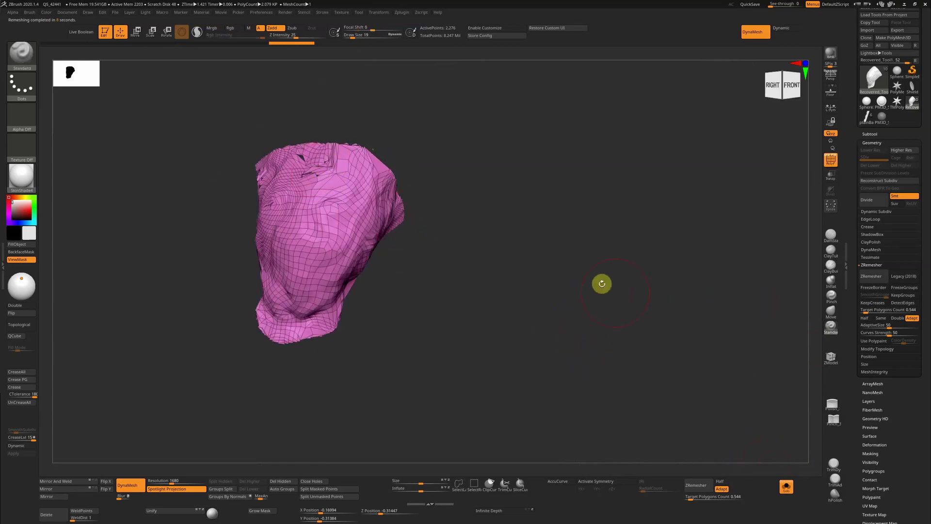
# Step: Smooth the shoulder patch's ragged border by applying GroupsLoops with 4 loops
pyautogui.click(862, 279)
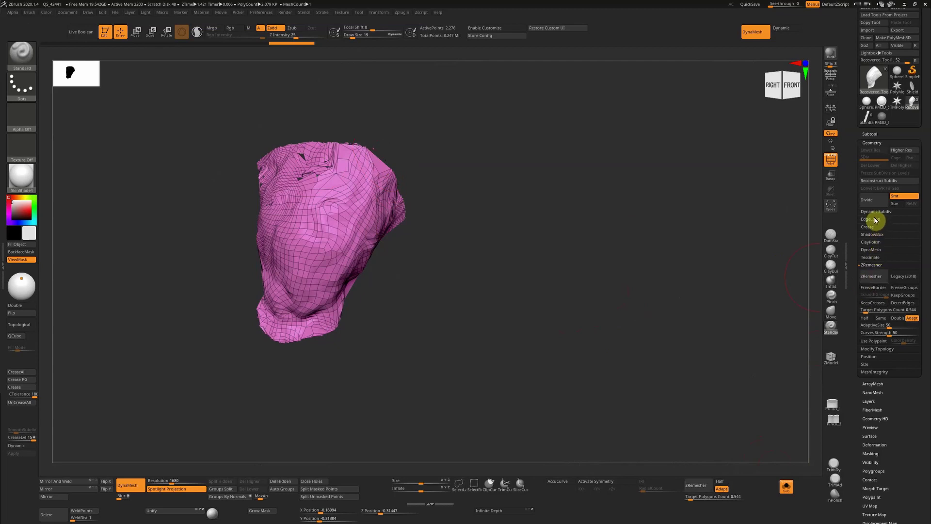
pyautogui.click(872, 219)
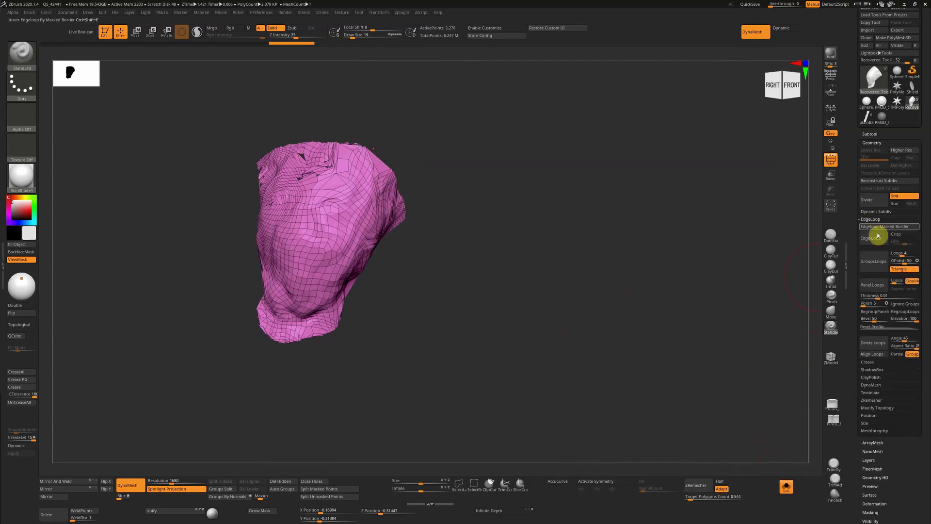
pyautogui.click(876, 262)
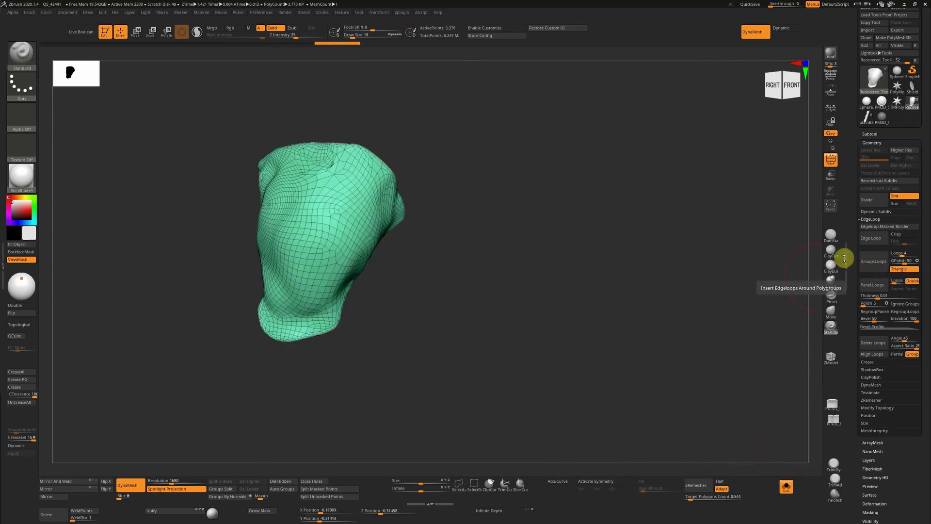
pyautogui.moveTo(494, 198); pyautogui.dragTo(376, 156)
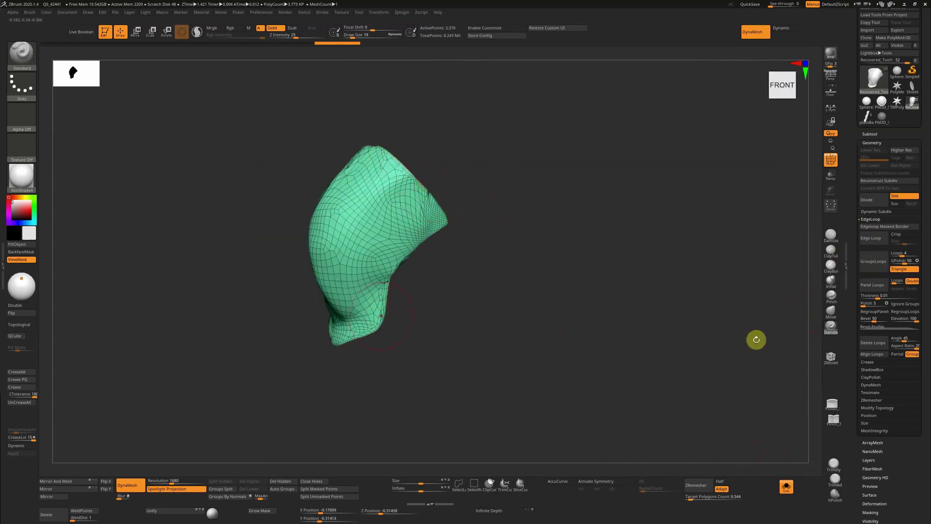
# Step: Run ZRemesher again on the shoulder patch, then reduce it further with the Half option
pyautogui.click(881, 400)
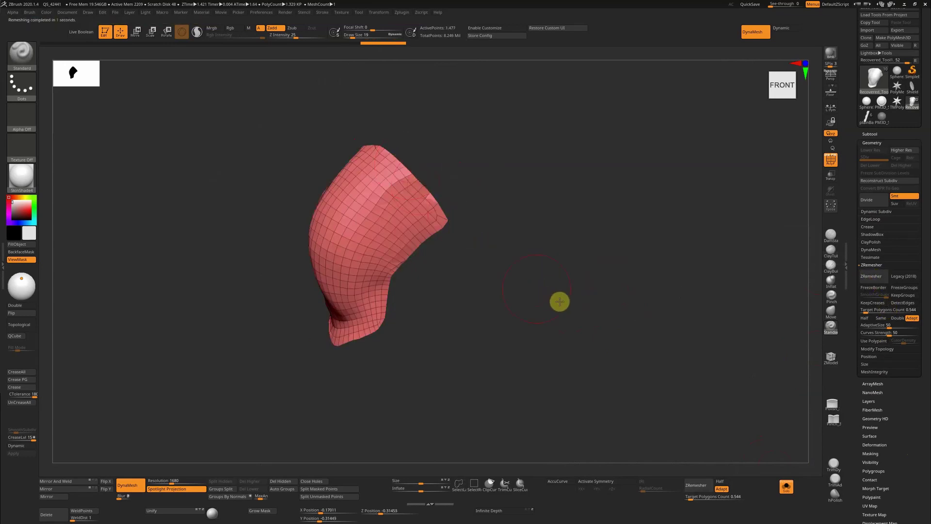
pyautogui.moveTo(551, 297); pyautogui.dragTo(812, 378)
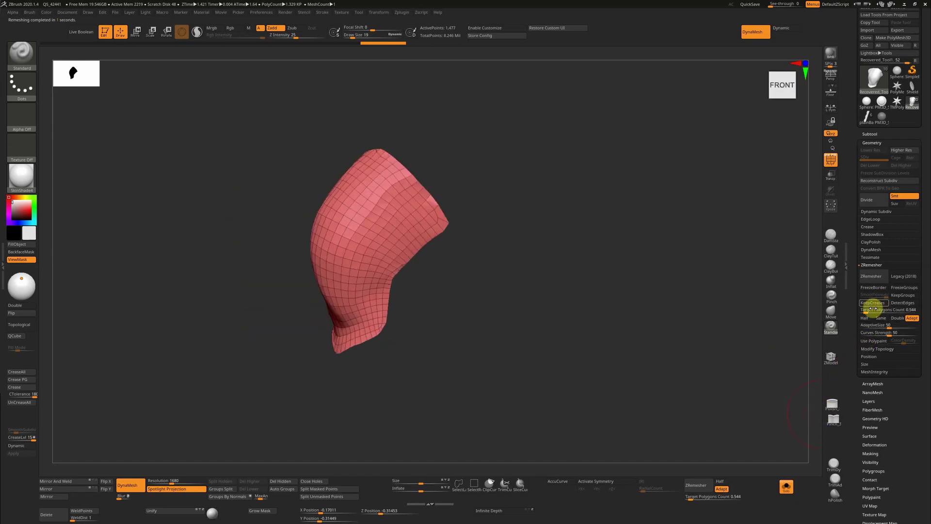
pyautogui.click(864, 317)
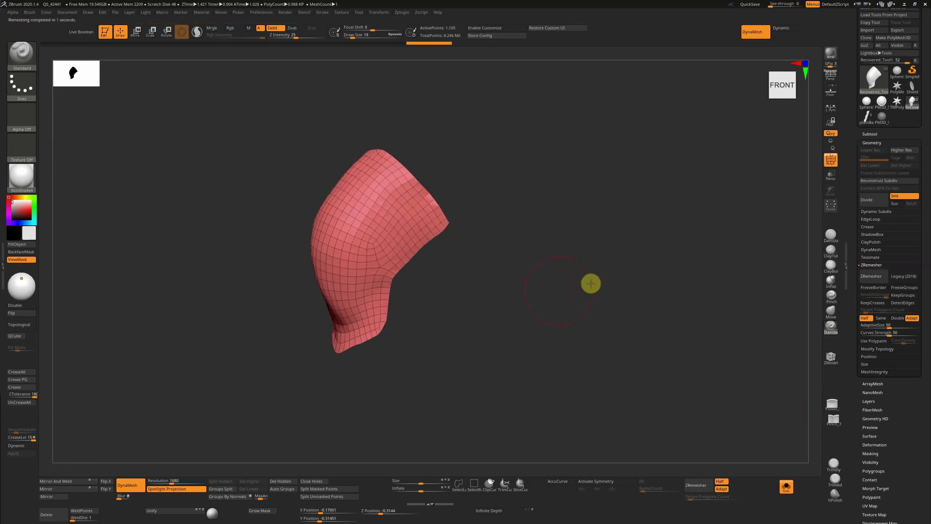
pyautogui.moveTo(590, 283); pyautogui.dragTo(798, 289)
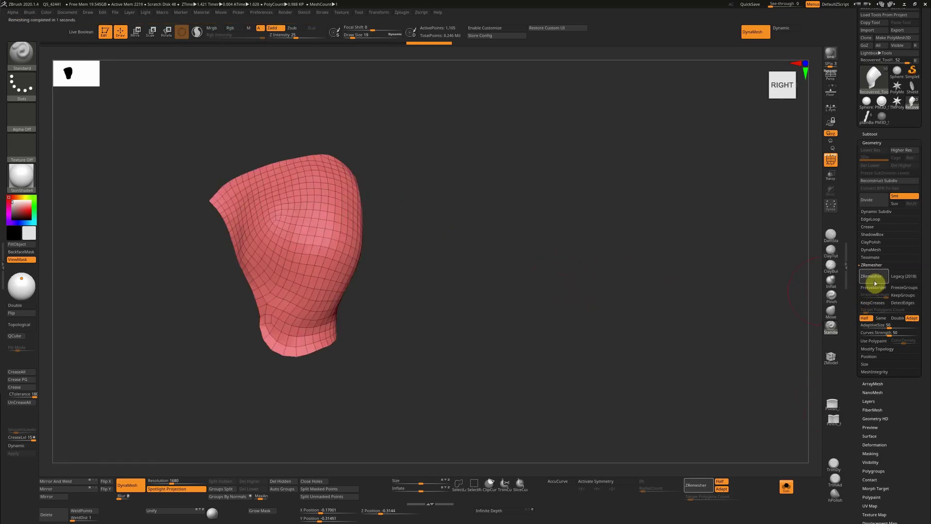
pyautogui.click(892, 325)
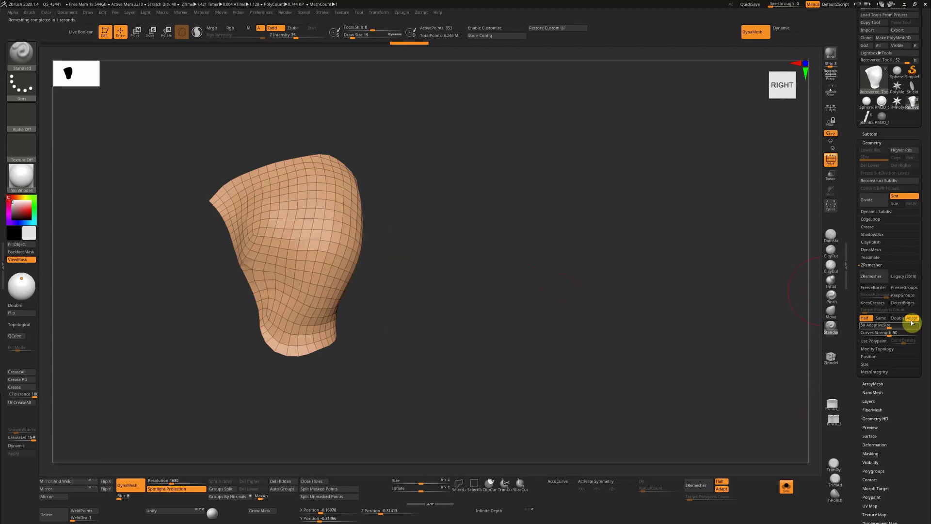
# Step: Try another ZRemesher pass on the shoulder patch, then assign polygroups to its separate pieces with Auto Groups
pyautogui.click(875, 279)
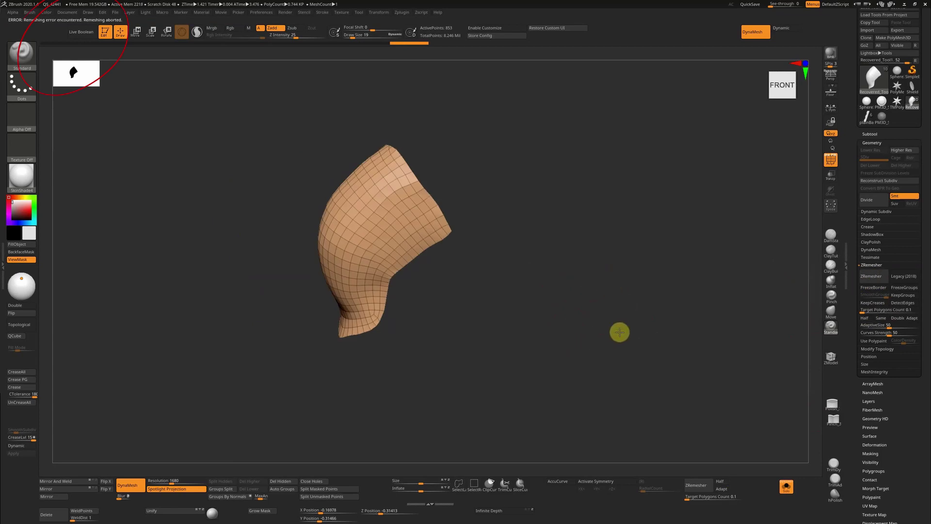
pyautogui.keyDown('alt'); pyautogui.moveTo(621, 281); pyautogui.dragTo(592, 326); pyautogui.keyUp('alt')
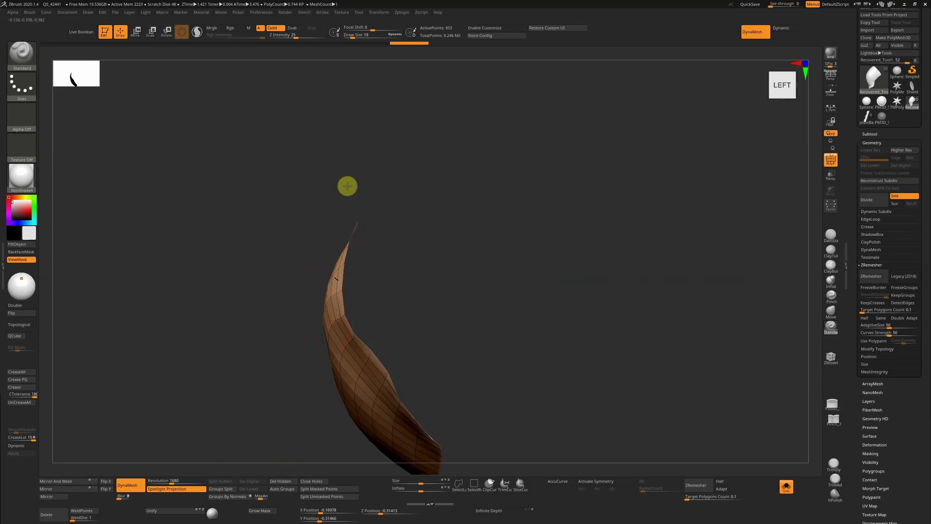
pyautogui.moveTo(348, 187)
pyautogui.keyDown('alt'); pyautogui.mouseDown()
pyautogui.moveTo(570, 264)
pyautogui.moveTo(545, 198)
pyautogui.moveTo(669, 243)
pyautogui.moveTo(511, 172)
pyautogui.mouseUp(); pyautogui.keyUp('alt')
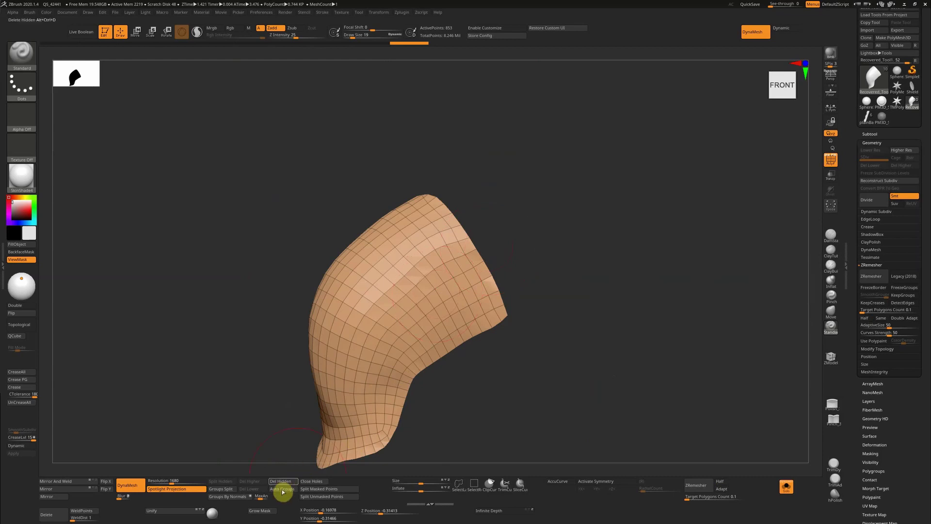
pyautogui.click(877, 471)
pyautogui.click(872, 246)
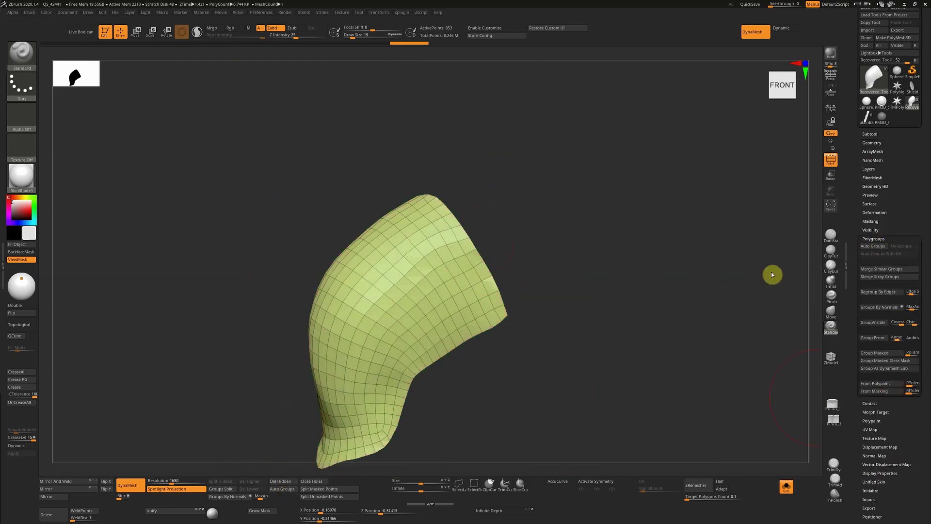
# Step: Isolate the shoulder patch's main polygroup and delete the hidden leftover geometry
pyautogui.hotkey('ctrl', 'shift')
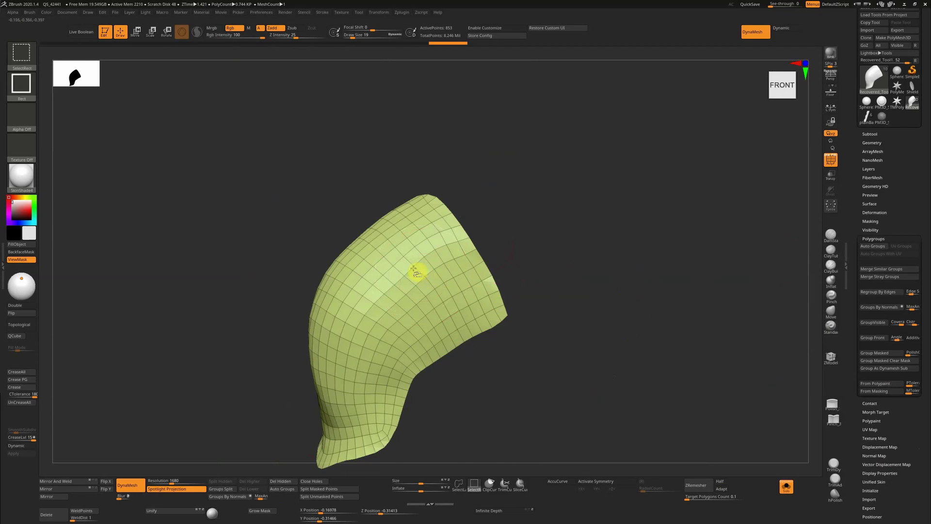
pyautogui.keyDown('ctrl'); pyautogui.keyDown('shift'); pyautogui.click(416, 271); pyautogui.keyUp('shift'); pyautogui.keyUp('ctrl')
pyautogui.moveTo(625, 267); pyautogui.dragTo(679, 268)
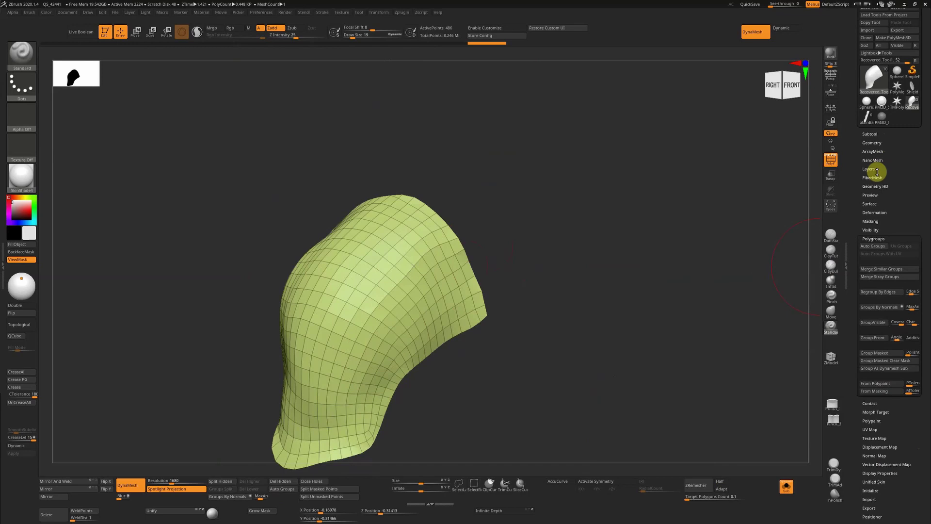
pyautogui.click(871, 142)
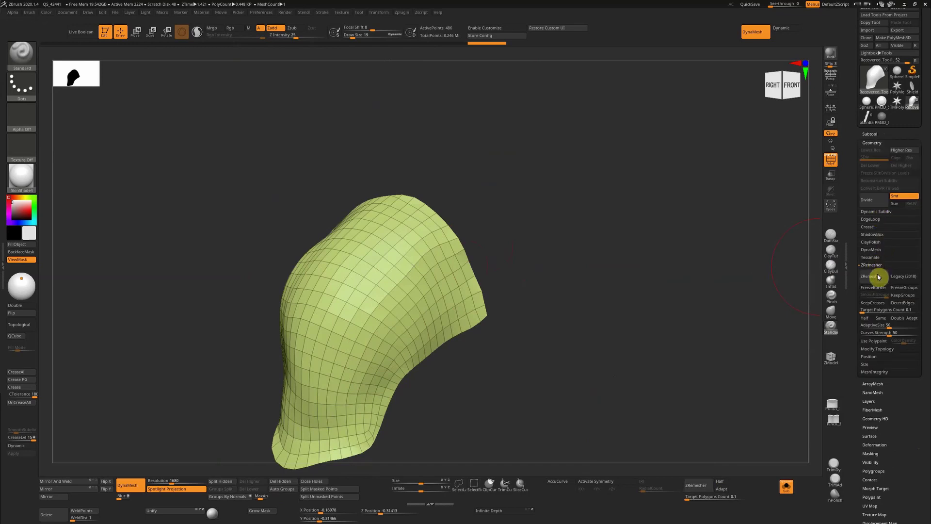
pyautogui.click(877, 349)
pyautogui.click(871, 304)
pyautogui.keyDown('shift'); pyautogui.moveTo(586, 318); pyautogui.dragTo(579, 321); pyautogui.keyUp('shift')
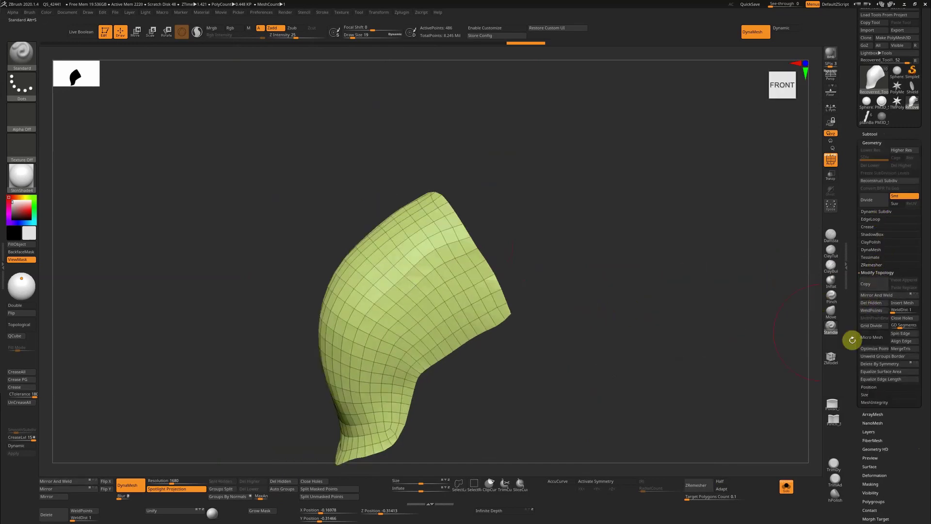
# Step: Remesh the cleaned shoulder patch with ZRemesher using the Half option
pyautogui.click(872, 265)
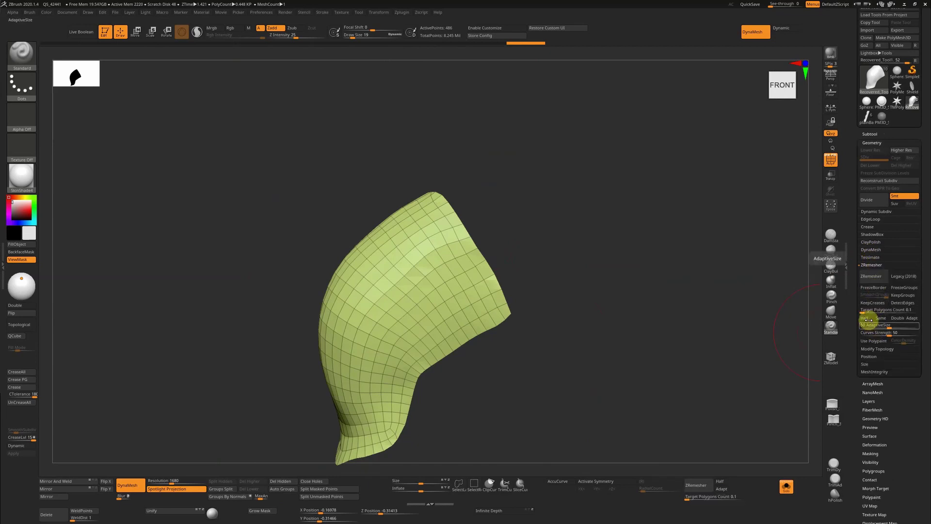
pyautogui.click(866, 319)
pyautogui.click(873, 275)
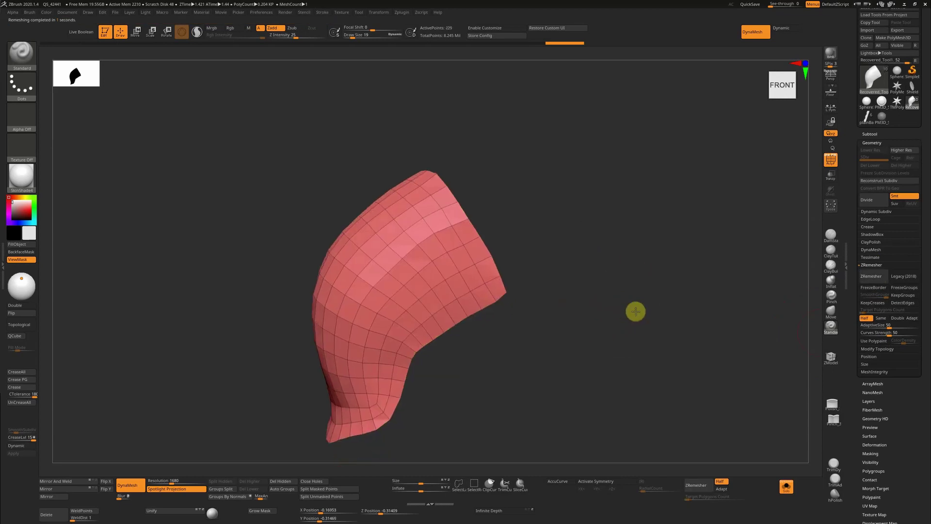
pyautogui.moveTo(636, 311); pyautogui.dragTo(563, 337)
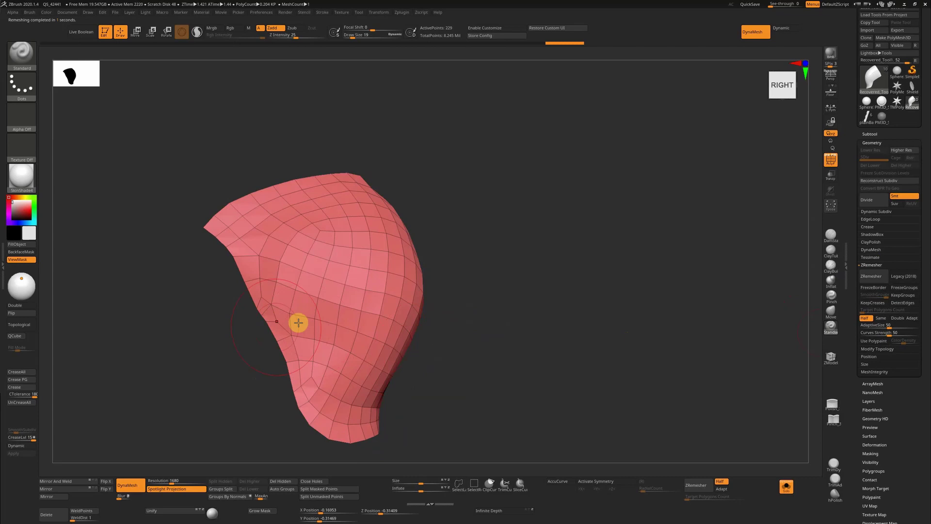
# Step: Rerun ZRemesher on the shoulder patch, switching from Half to the Same polygon count option
pyautogui.click(876, 277)
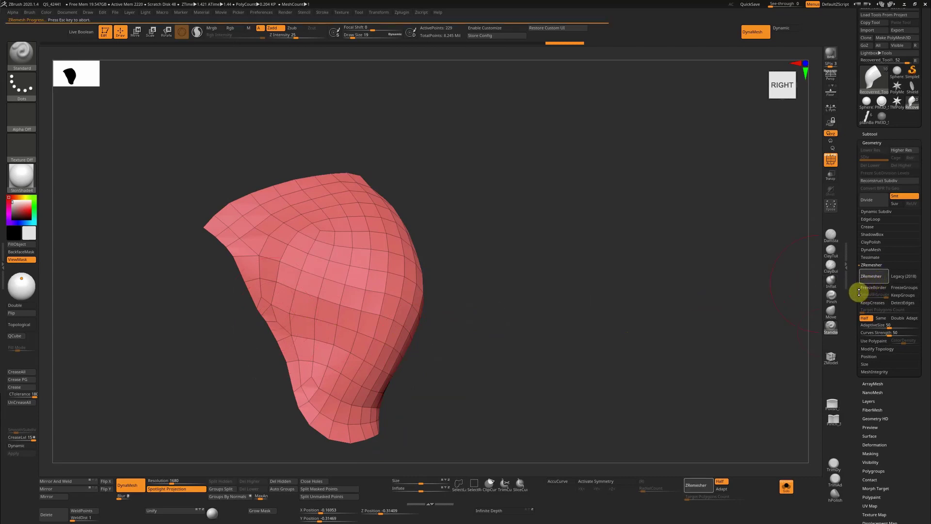
pyautogui.click(864, 318)
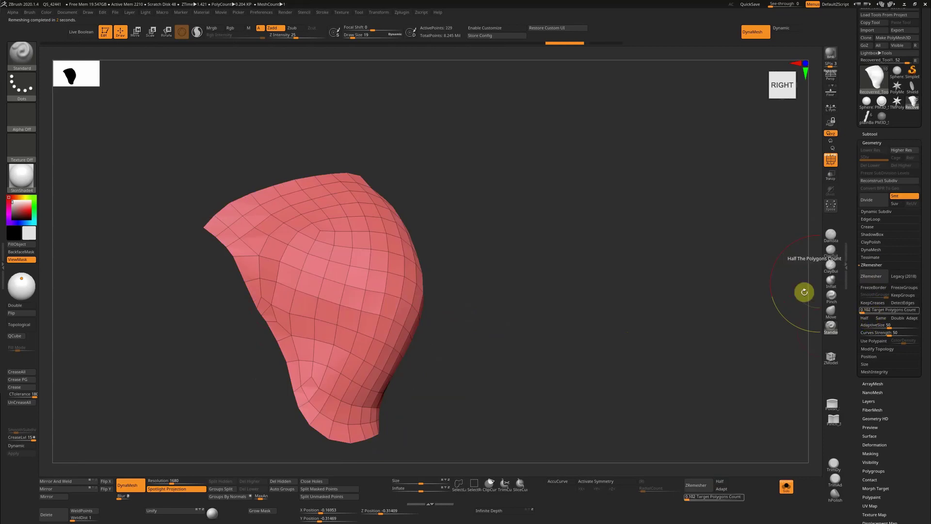
pyautogui.click(881, 318)
pyautogui.click(872, 277)
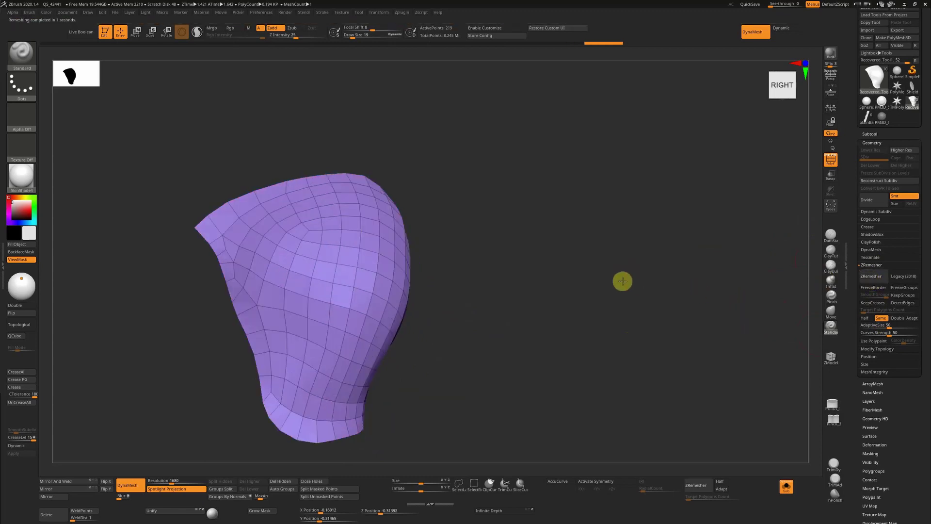
pyautogui.moveTo(630, 283)
pyautogui.mouseDown()
pyautogui.moveTo(621, 297)
pyautogui.moveTo(568, 318)
pyautogui.moveTo(538, 307)
pyautogui.moveTo(536, 294)
pyautogui.moveTo(501, 307)
pyautogui.mouseUp()
# Step: Reshape the shoulder patch's border with a small Move brush, pulling the upper rear corner outward
pyautogui.press('s')
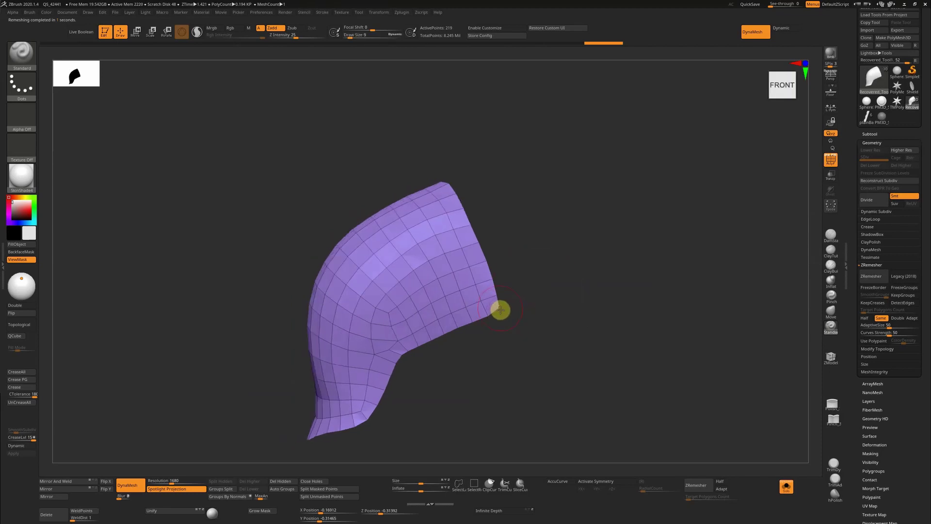
pyautogui.press('b')
pyautogui.press('m')
pyautogui.press('v')
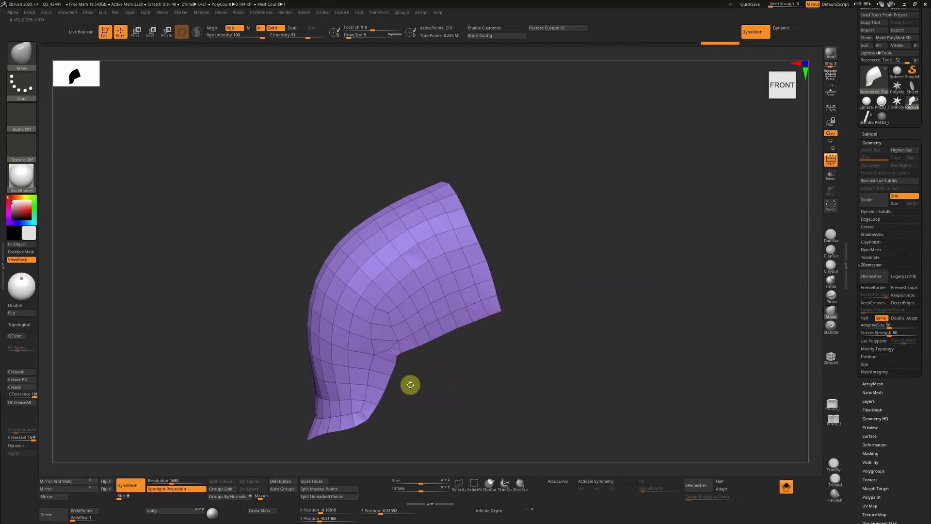
pyautogui.moveTo(451, 418)
pyautogui.keyDown('shift'); pyautogui.mouseDown()
pyautogui.moveTo(468, 351)
pyautogui.moveTo(257, 287)
pyautogui.moveTo(272, 262)
pyautogui.moveTo(294, 279)
pyautogui.moveTo(287, 285)
pyautogui.moveTo(274, 251)
pyautogui.moveTo(286, 264)
pyautogui.mouseUp(); pyautogui.keyUp('shift')
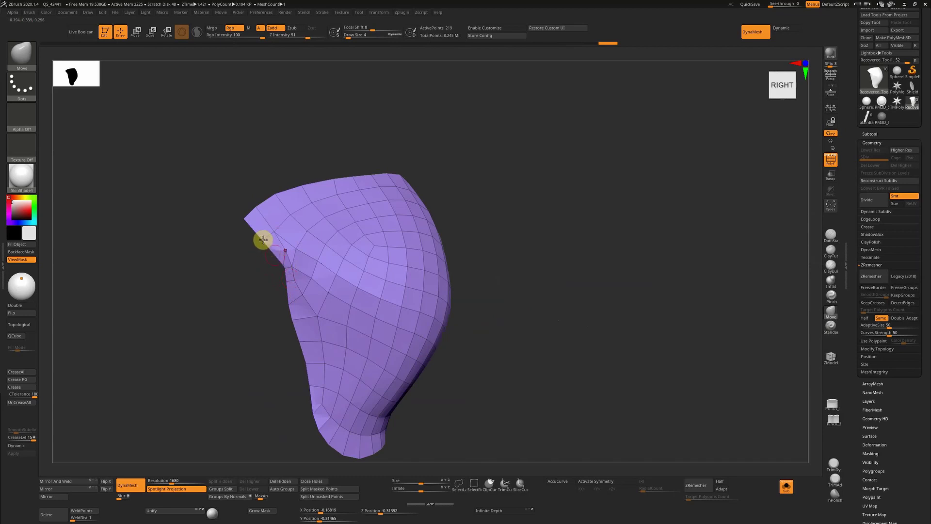
pyautogui.moveTo(243, 222); pyautogui.dragTo(227, 239)
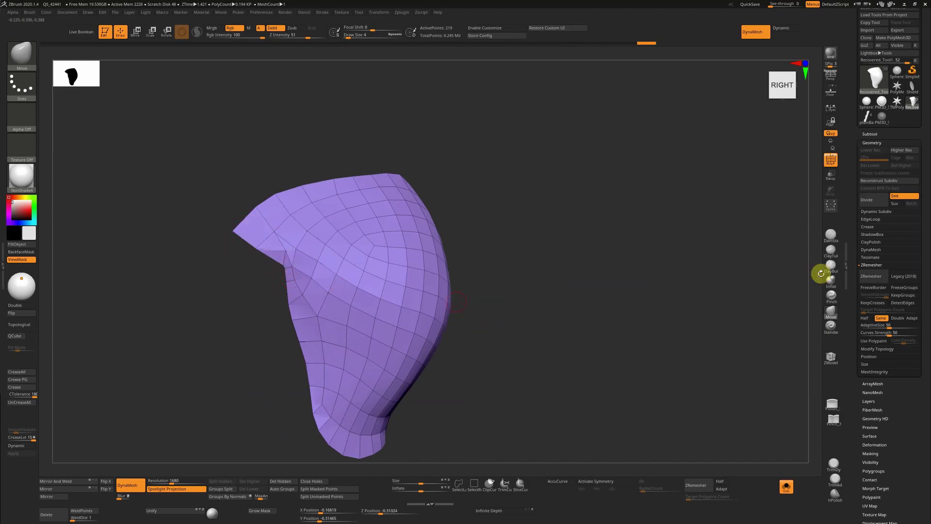
# Step: Remesh the reshaped patch at the same polygon count and inspect its topology from several sides
pyautogui.click(878, 275)
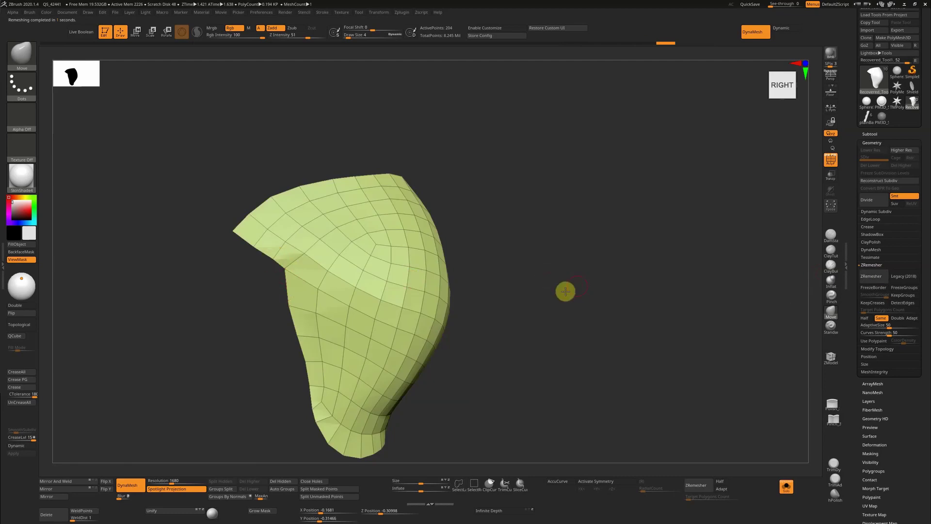
pyautogui.moveTo(544, 289); pyautogui.dragTo(495, 314)
pyautogui.moveTo(469, 281); pyautogui.dragTo(281, 292)
pyautogui.moveTo(493, 266); pyautogui.dragTo(587, 313)
# Step: Thicken the shoulder patch with Panel Loops using 1 loop, thickness 0.01, polish 0 and bevel 0
pyautogui.click(881, 219)
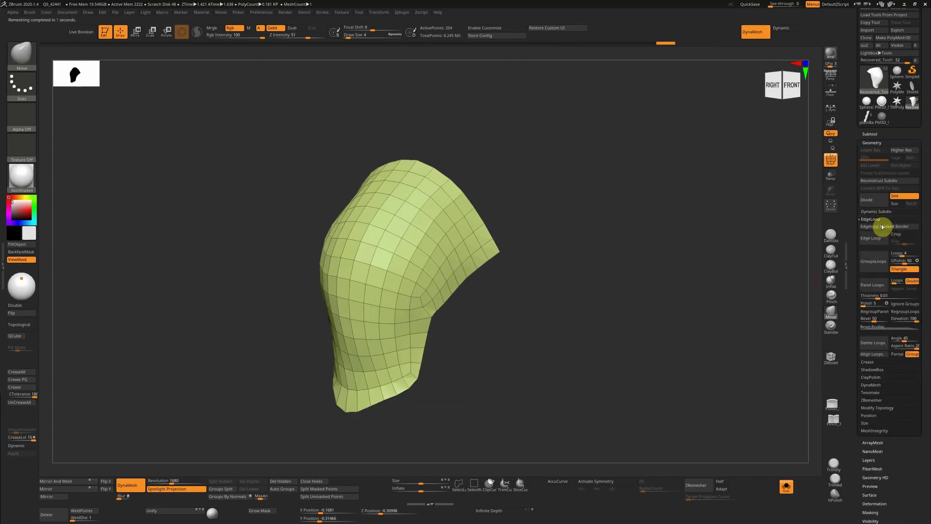
pyautogui.click(876, 296)
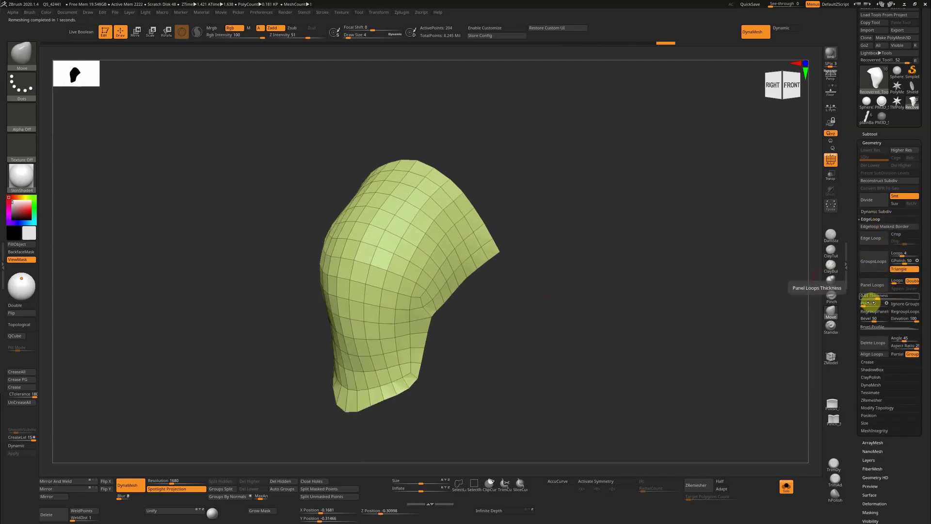
pyautogui.moveTo(864, 304)
pyautogui.mouseDown()
pyautogui.moveTo(854, 304)
pyautogui.moveTo(861, 320)
pyautogui.mouseUp()
pyautogui.click(865, 303)
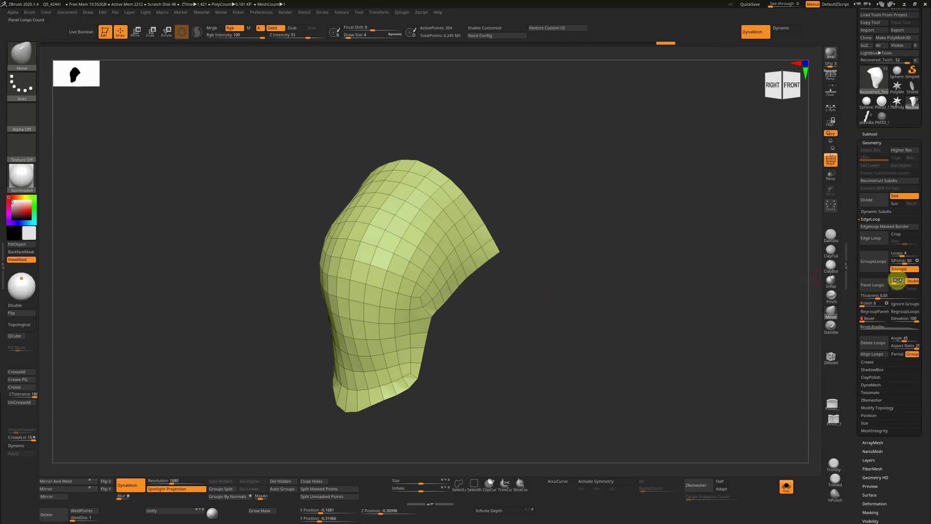
pyautogui.click(879, 287)
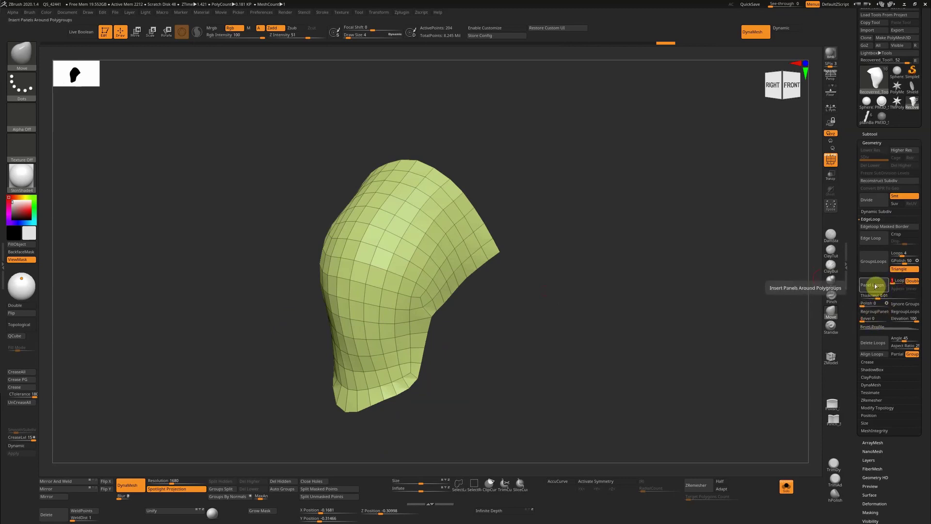
pyautogui.moveTo(677, 287); pyautogui.dragTo(598, 295)
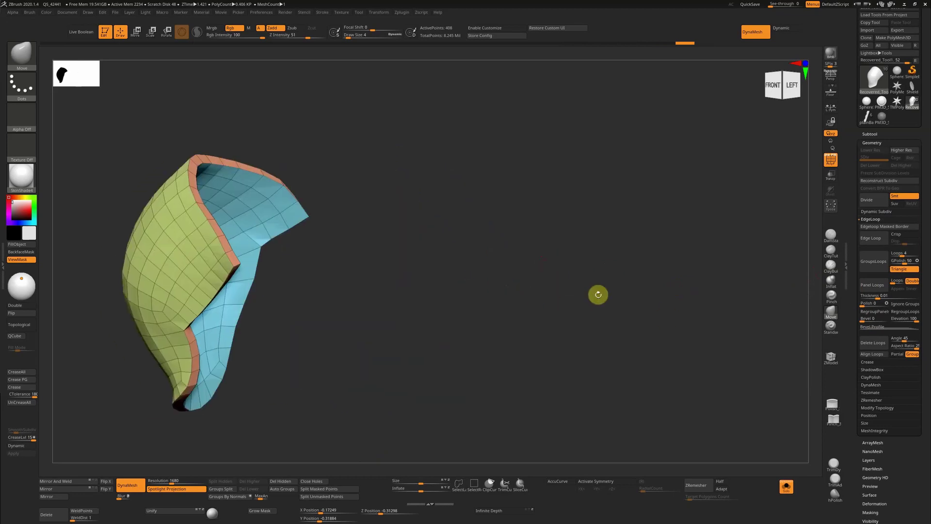
# Step: Check the thickened shoulder plate against the full character, then examine it alone from behind and below
pyautogui.moveTo(791, 440); pyautogui.dragTo(790, 468)
pyautogui.click(786, 487)
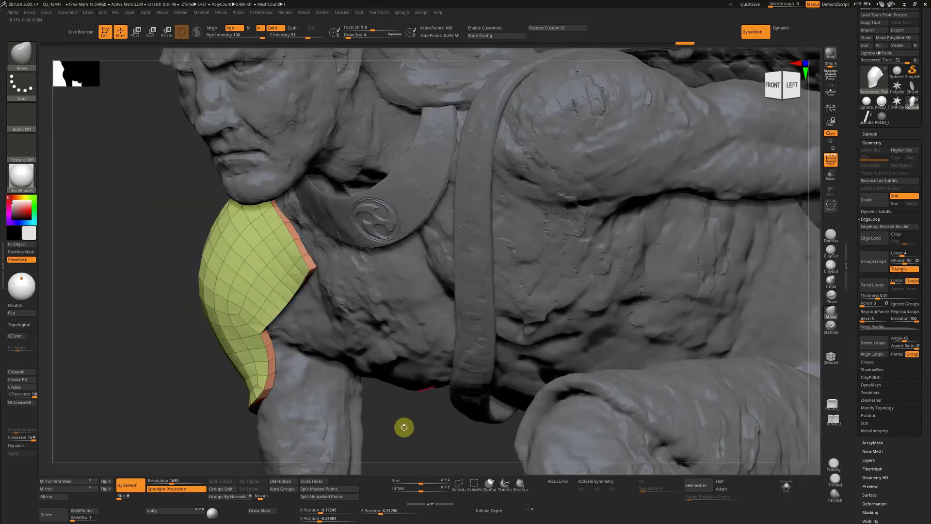
pyautogui.moveTo(452, 398); pyautogui.dragTo(430, 394)
pyautogui.moveTo(677, 351); pyautogui.dragTo(799, 464)
pyautogui.click(786, 488)
pyautogui.moveTo(631, 378); pyautogui.dragTo(449, 239, button='right')
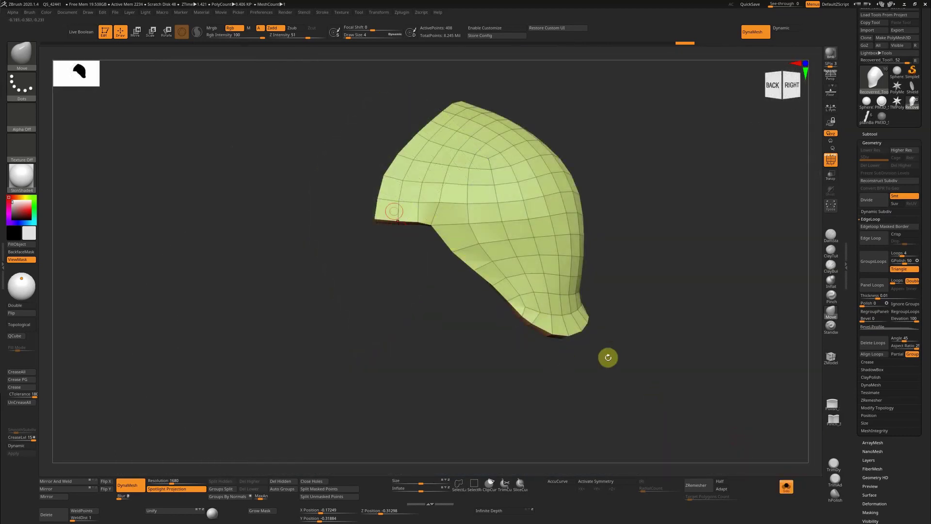
pyautogui.moveTo(624, 379); pyautogui.dragTo(493, 293, button='right')
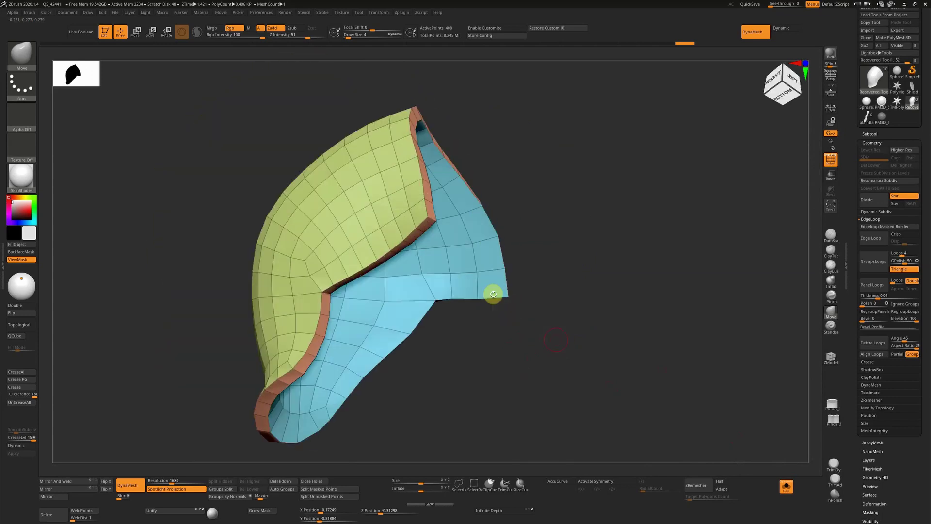
# Step: Extrude the shoulder plate's rim outward using the ZModeler brush with the QMesh polygon action and Polygroup Island target
pyautogui.keyDown('ctrl'); pyautogui.moveTo(581, 275); pyautogui.dragTo(603, 334, button='right'); pyautogui.keyUp('ctrl')
pyautogui.keyDown('alt'); pyautogui.moveTo(446, 201); pyautogui.dragTo(666, 337, button='right'); pyautogui.keyUp('alt')
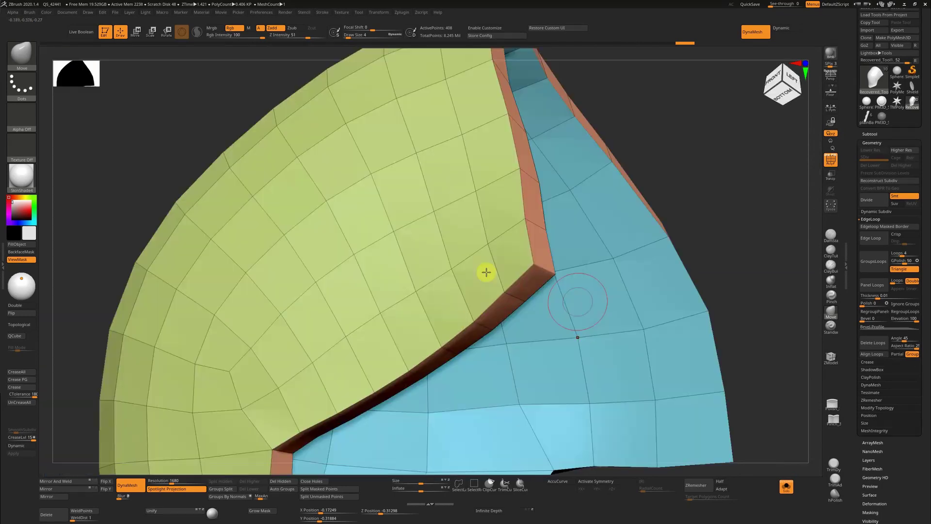
pyautogui.press('b')
pyautogui.press('z')
pyautogui.press('m')
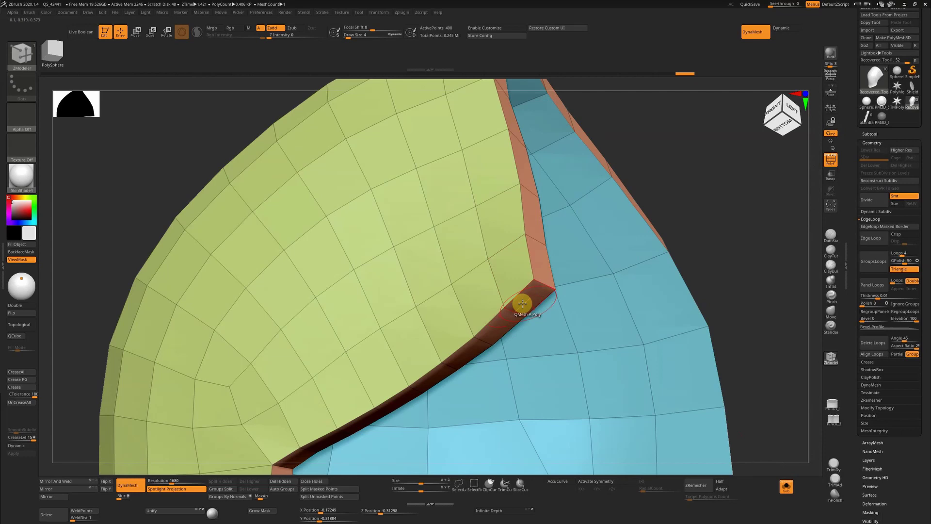
pyautogui.press('space')
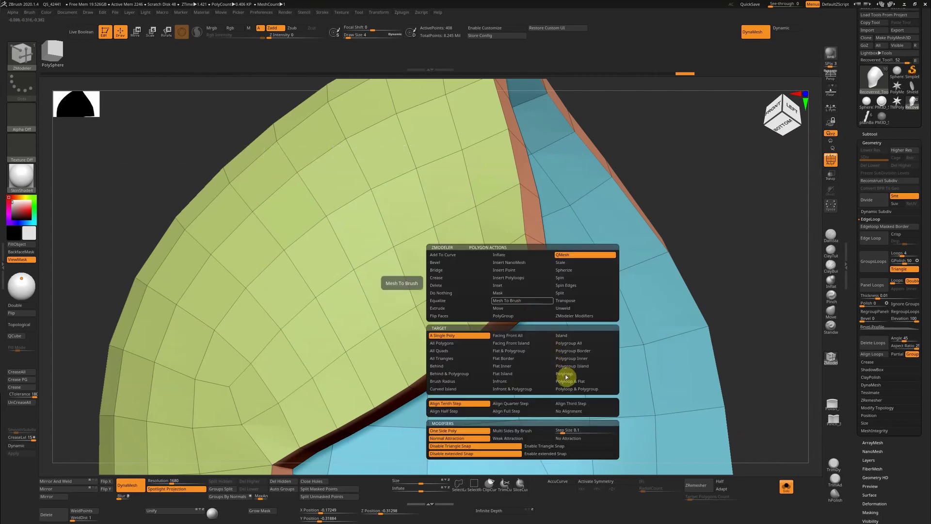
pyautogui.click(564, 374)
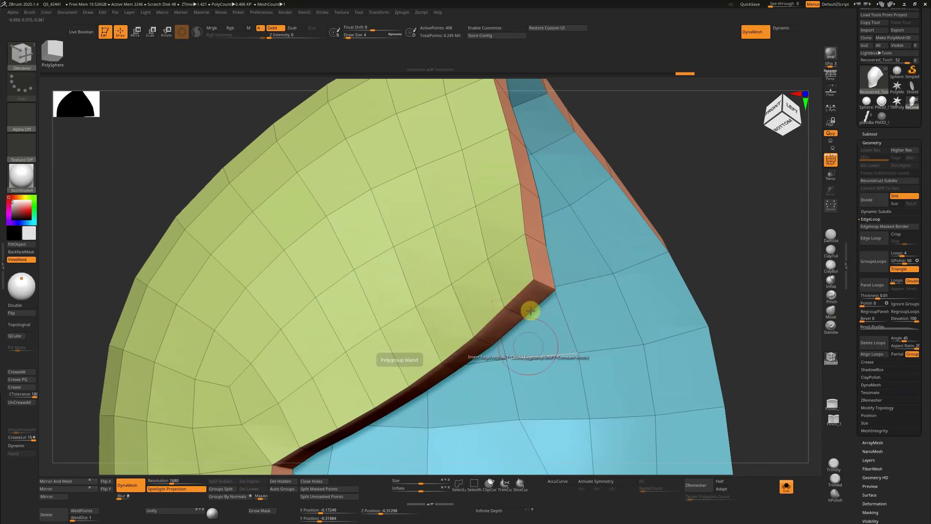
pyautogui.moveTo(537, 318); pyautogui.dragTo(534, 373)
pyautogui.keyDown('ctrl'); pyautogui.moveTo(503, 311); pyautogui.dragTo(465, 236, button='right'); pyautogui.keyUp('ctrl')
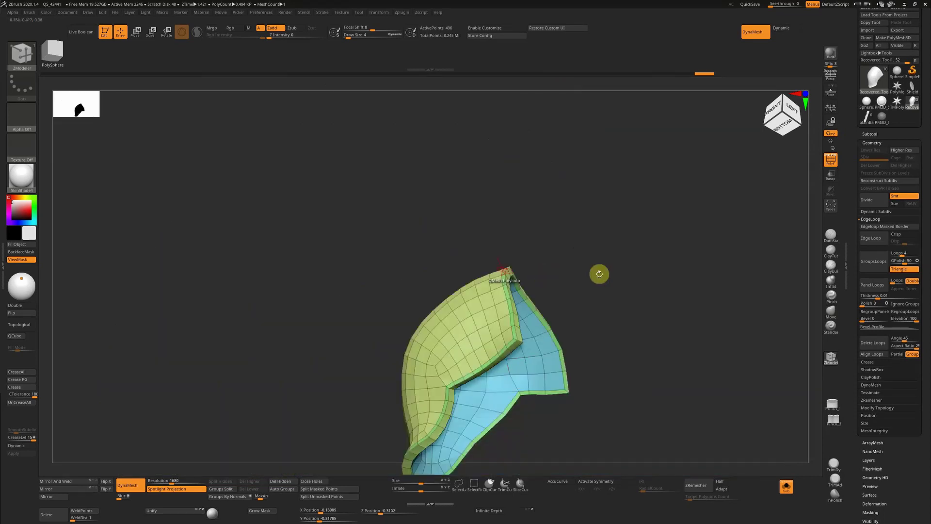
pyautogui.keyDown('alt'); pyautogui.moveTo(600, 274); pyautogui.dragTo(569, 271, button='right'); pyautogui.keyUp('alt')
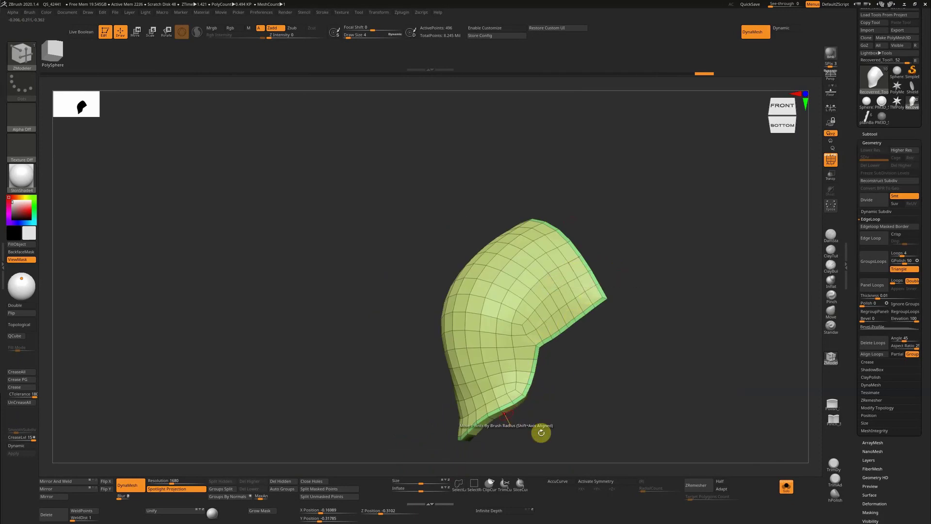
# Step: Choose the CurveTube brush and set its draw size to 1 for the front of the shoulder plate
pyautogui.keyDown('shift'); pyautogui.moveTo(572, 412); pyautogui.dragTo(563, 355); pyautogui.keyUp('shift')
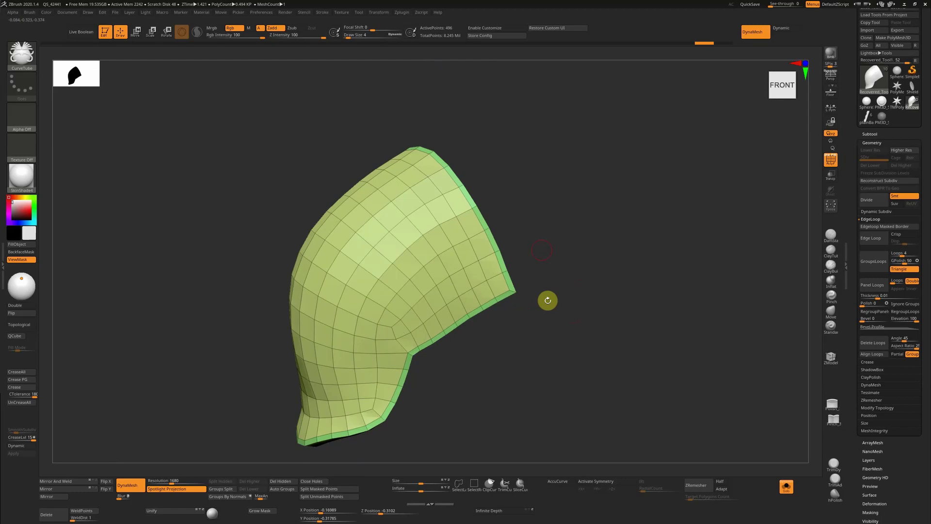
pyautogui.press('b')
pyautogui.press('c')
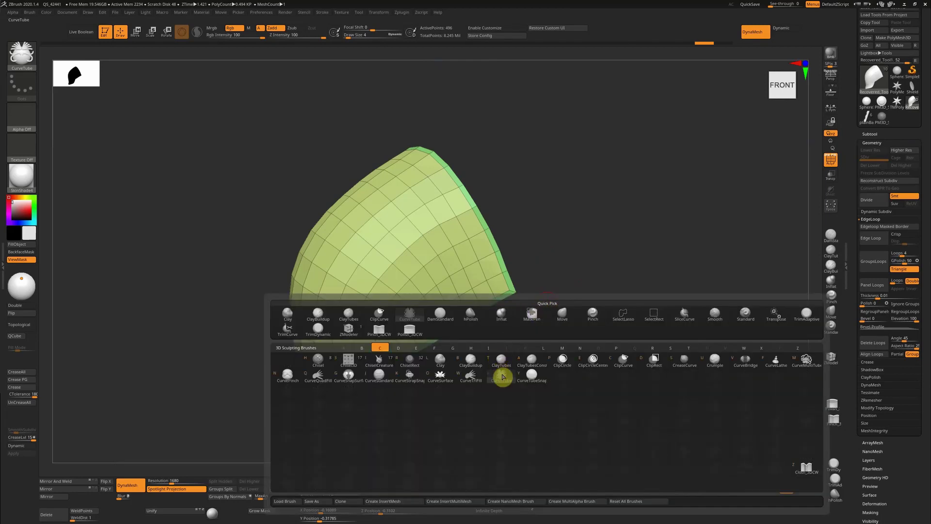
pyautogui.keyDown('alt'); pyautogui.moveTo(545, 266); pyautogui.dragTo(498, 266); pyautogui.keyUp('alt')
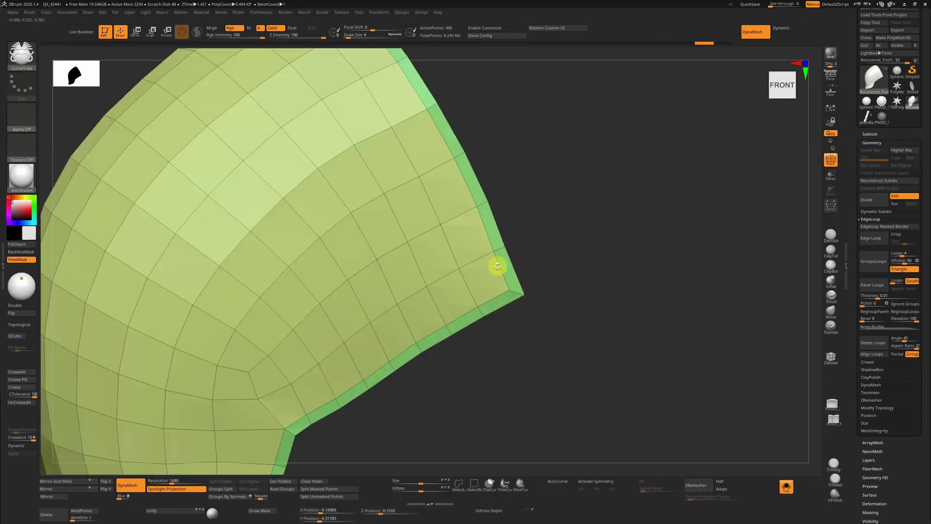
pyautogui.write('s')
pyautogui.write('1')
pyautogui.press('Return')
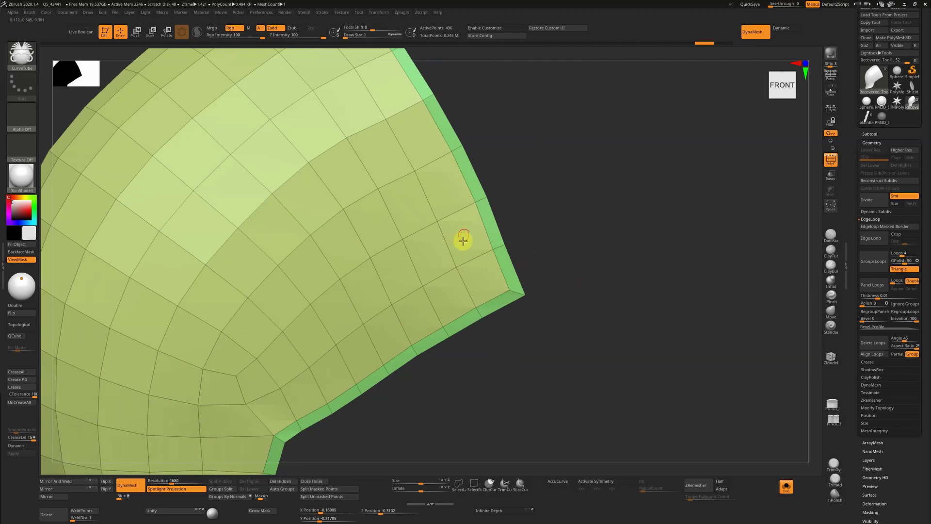
# Step: Try freehand CurveTube strokes across the plate's front surface, then undo the test tubes
pyautogui.moveTo(316, 287); pyautogui.dragTo(432, 221)
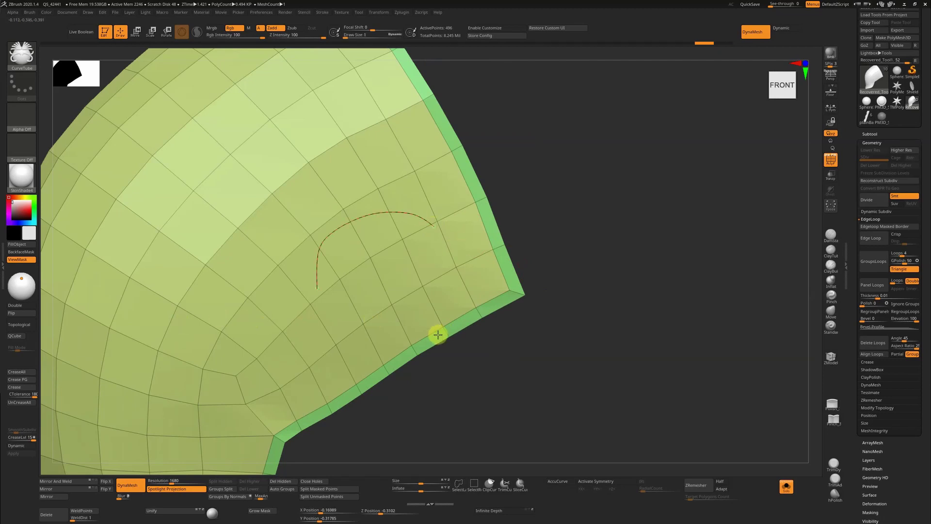
pyautogui.hotkey('ctrl', 'z')
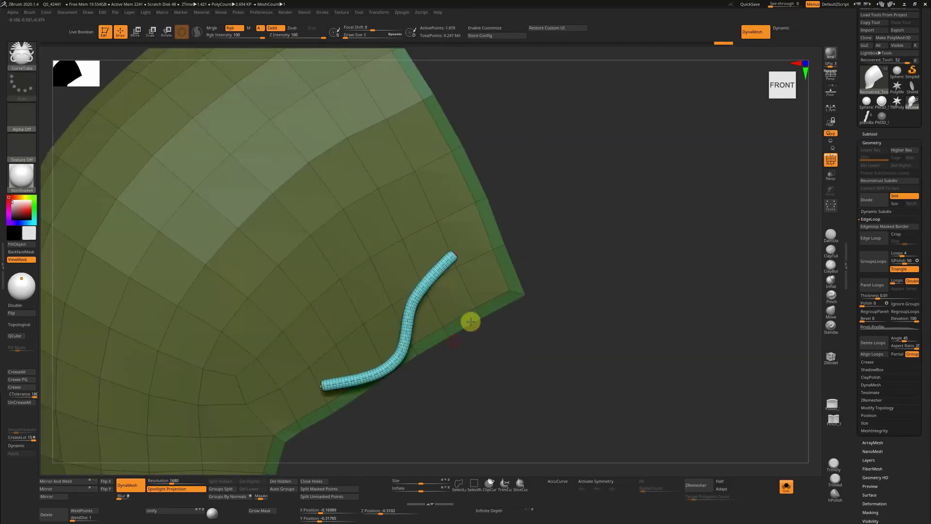
pyautogui.hotkey('ctrl', 'z')
pyautogui.press('ctrl')
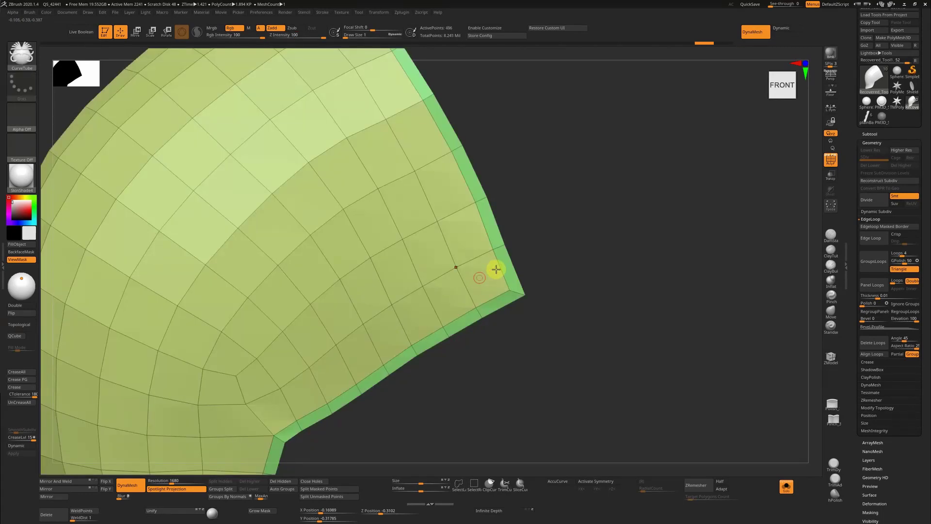
pyautogui.hotkey('ctrl', 'z')
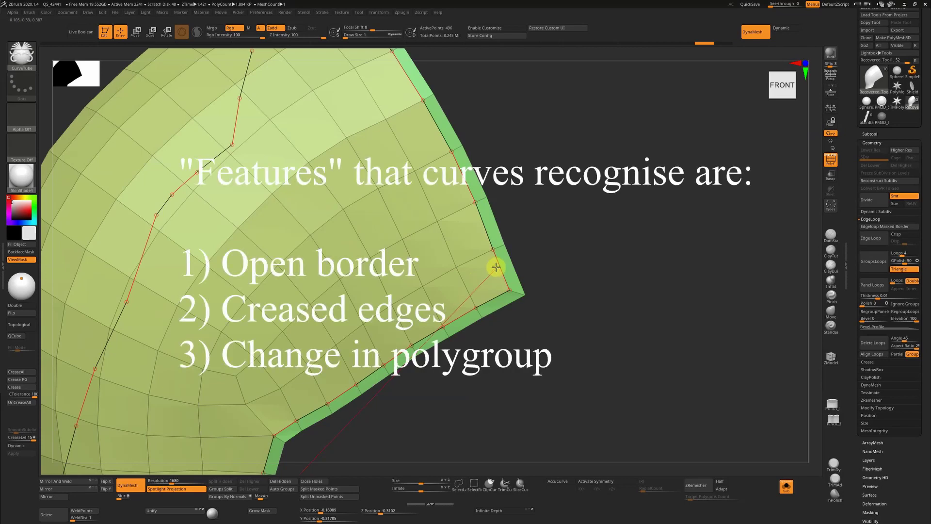
# Step: Try a CurveTube snapped along the inner polygroup edge of the plate's border, inspect it, then undo it
pyautogui.click(505, 280)
pyautogui.press('f')
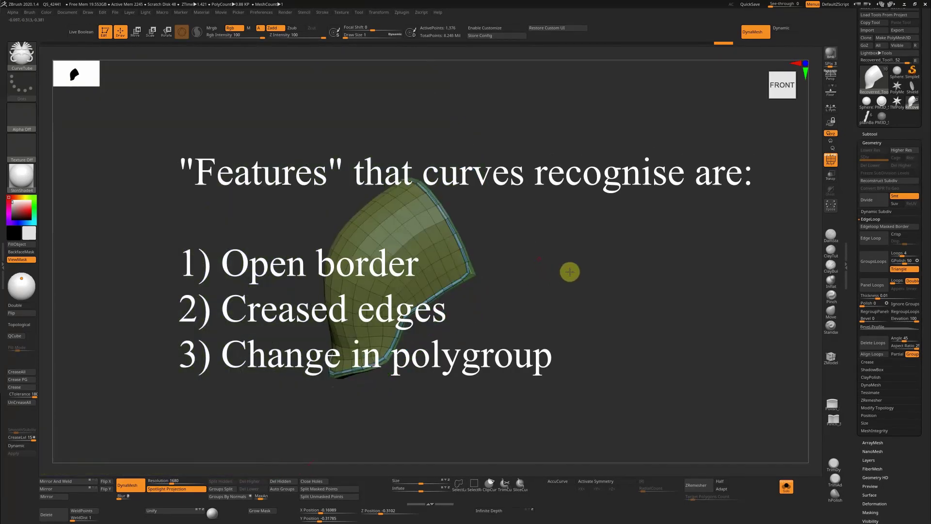
pyautogui.moveTo(571, 272)
pyautogui.mouseDown()
pyautogui.moveTo(374, 191)
pyautogui.moveTo(601, 289)
pyautogui.moveTo(554, 278)
pyautogui.moveTo(577, 317)
pyautogui.moveTo(572, 274)
pyautogui.moveTo(577, 293)
pyautogui.moveTo(555, 275)
pyautogui.mouseUp()
pyautogui.hotkey('ctrl', 'z')
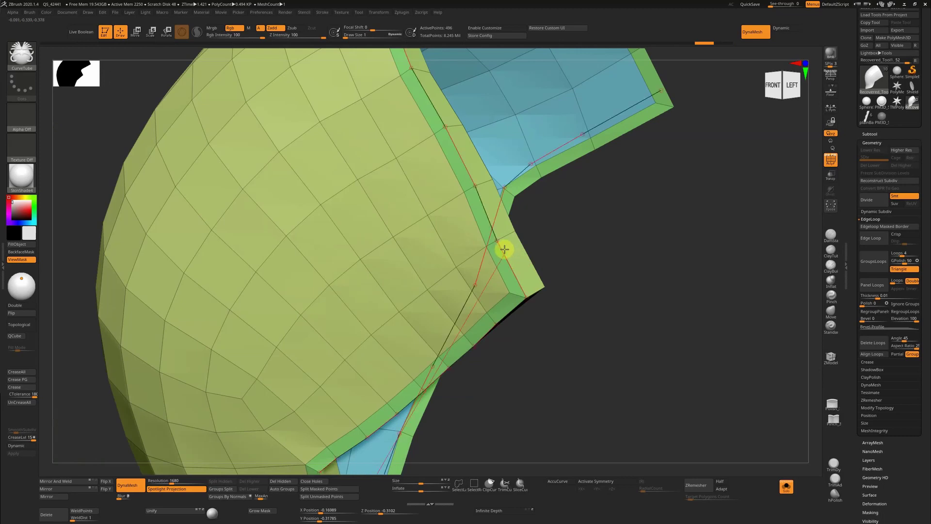
# Step: Generate a tube along the outer polygroup edge of the plate's border and thicken it with a draw size of 64
pyautogui.click(507, 274)
pyautogui.press('f')
pyautogui.moveTo(586, 282)
pyautogui.mouseDown()
pyautogui.moveTo(595, 280)
pyautogui.moveTo(581, 281)
pyautogui.mouseUp()
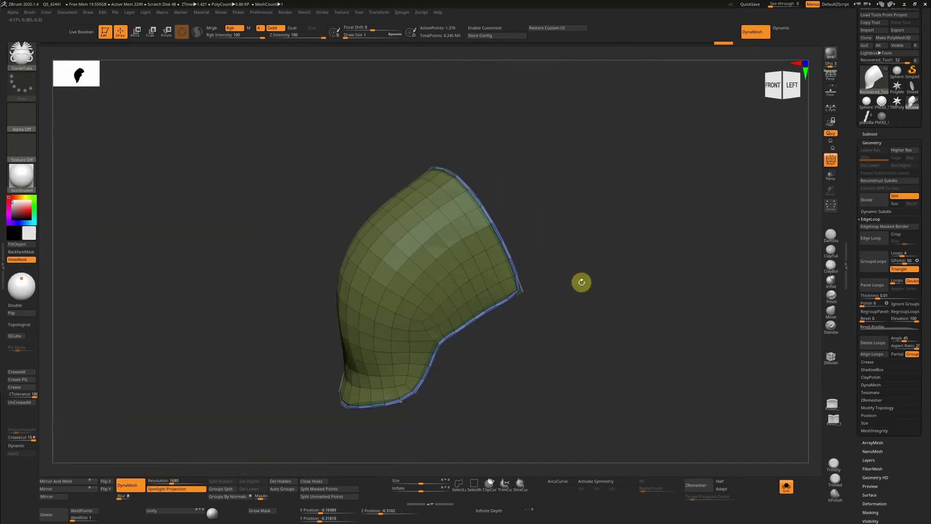
pyautogui.press('s')
pyautogui.click(586, 284)
pyautogui.click(507, 254)
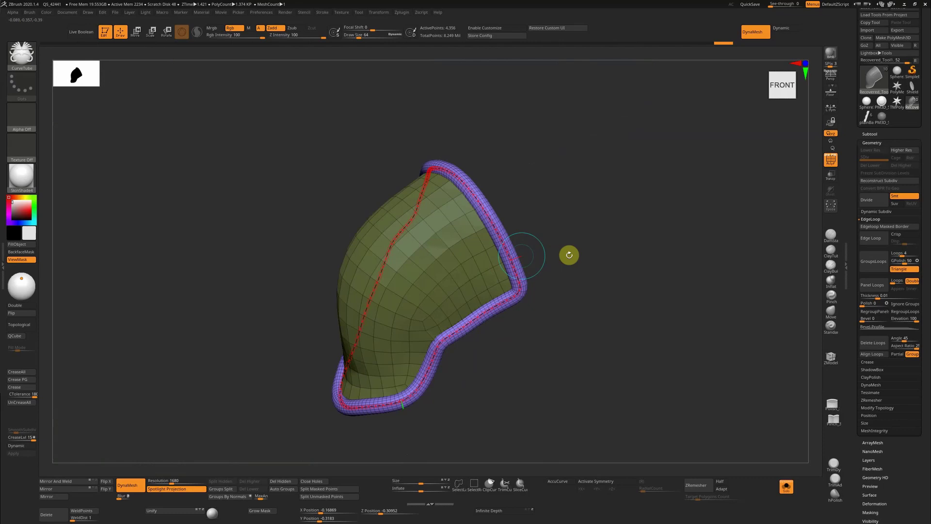
# Step: Release the tube's curve, then undo the border tube to restore the plain shoulder plate
pyautogui.click(434, 282)
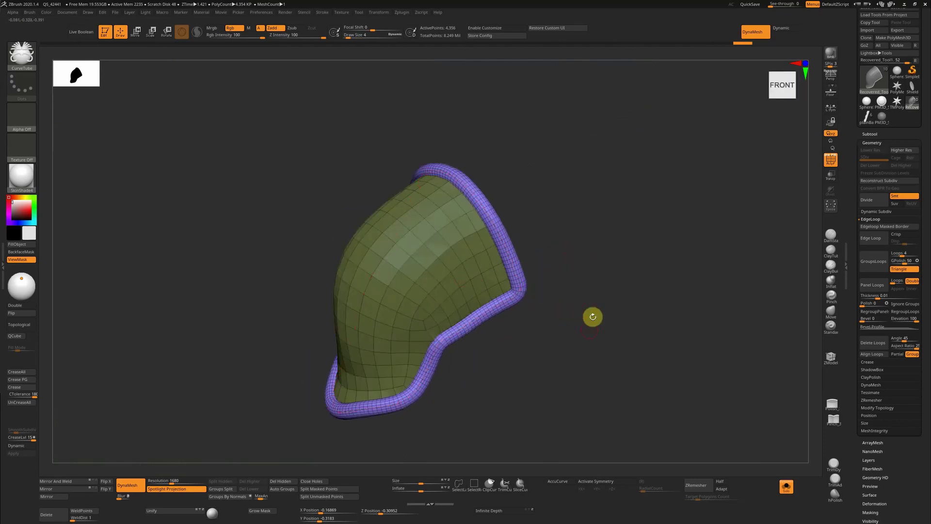
pyautogui.moveTo(592, 316)
pyautogui.keyDown('alt'); pyautogui.mouseDown()
pyautogui.moveTo(590, 262)
pyautogui.moveTo(596, 318)
pyautogui.moveTo(571, 285)
pyautogui.moveTo(549, 296)
pyautogui.mouseUp(); pyautogui.keyUp('alt')
pyautogui.hotkey('shift', 'f')
pyautogui.hotkey('ctrl', 'z')
pyautogui.hotkey('ctrl', 'z')
pyautogui.hotkey('ctrl', 'z')
pyautogui.hotkey('shift', 'f')
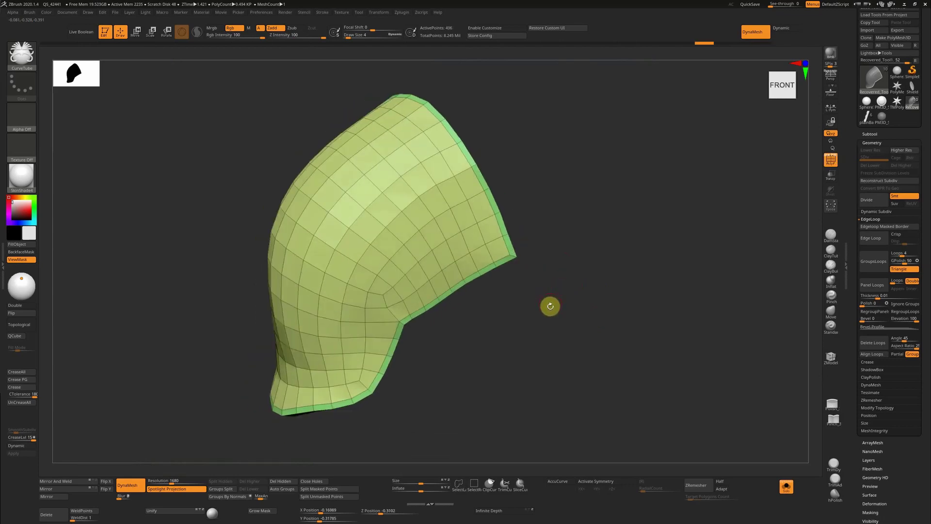
# Step: Load the SF_IMMCurve_ArmourTrim.ZBP brush from the SF folder inside the Pixologic Brushes folder
pyautogui.press('b')
pyautogui.click(289, 505)
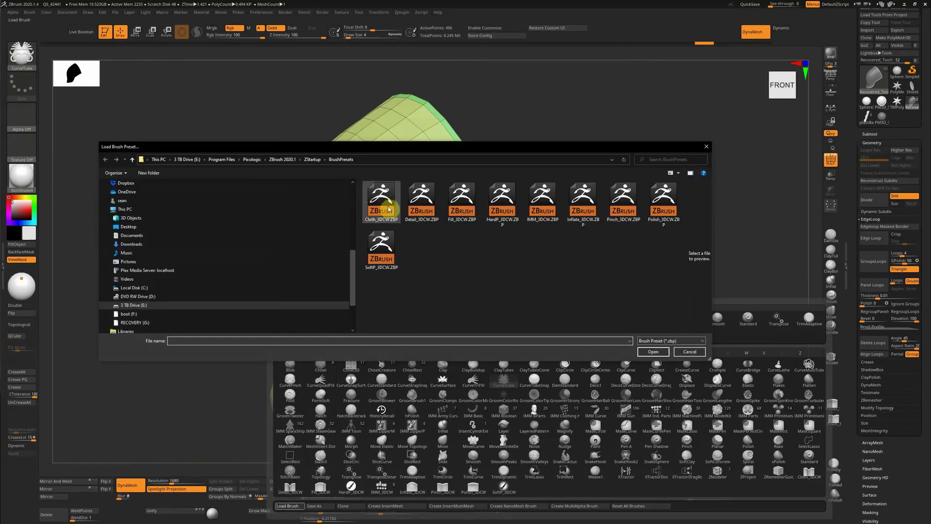
pyautogui.click(256, 160)
pyautogui.doubleClick(391, 202)
pyautogui.scroll(-6, 381, 296)
pyautogui.click(439, 291)
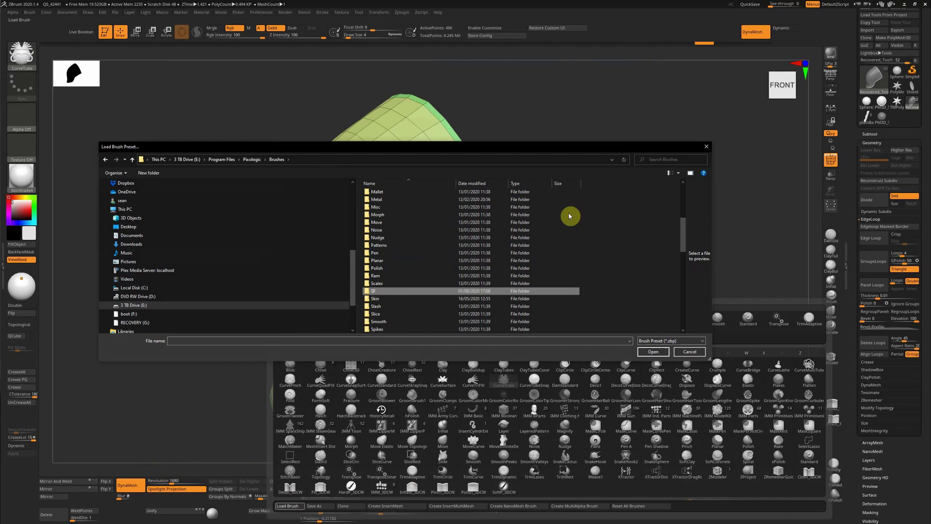
pyautogui.press('Return')
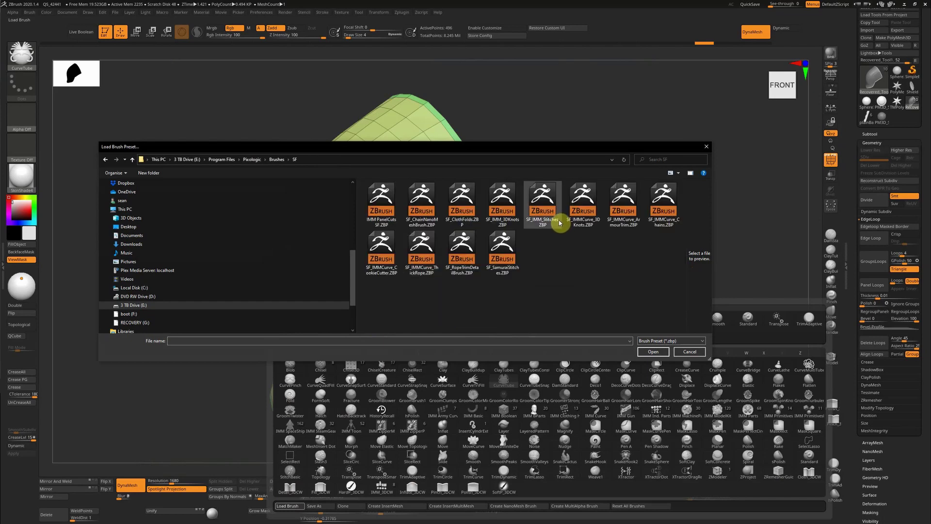
pyautogui.doubleClick(621, 208)
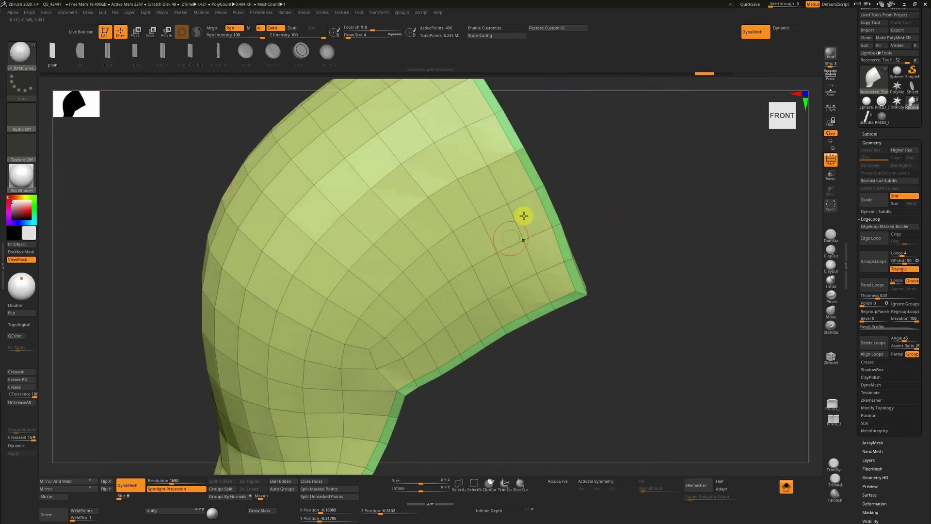
# Step: Try a freehand strip of the plain armour trim across the plate's front, then undo it
pyautogui.moveTo(517, 231); pyautogui.dragTo(383, 268)
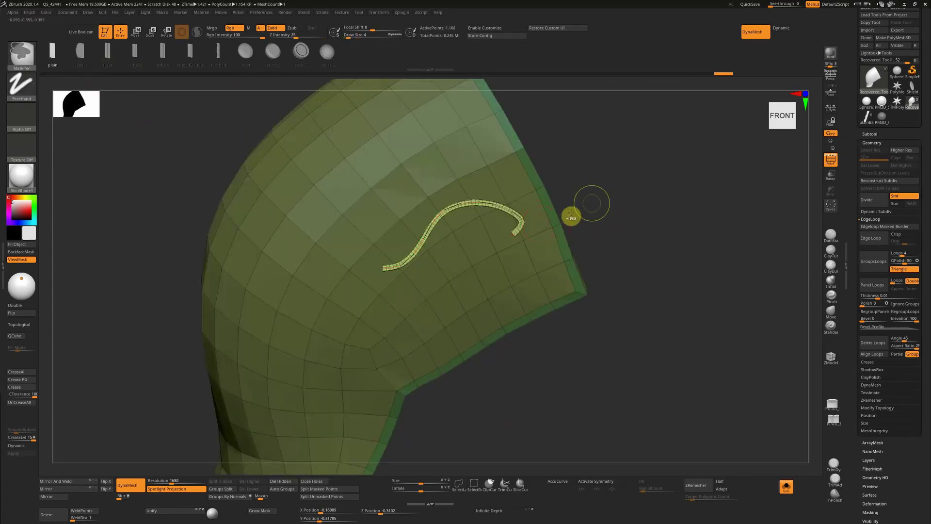
pyautogui.hotkey('ctrl', 'z')
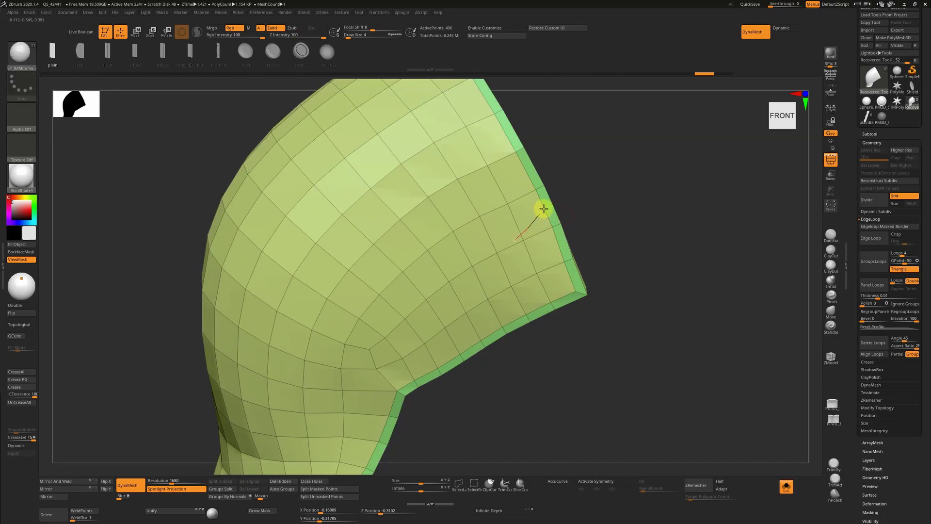
# Step: Snap the plain armour trim along the plate's polygroup border and widen it with a draw size of 14
pyautogui.moveTo(543, 208); pyautogui.dragTo(543, 209)
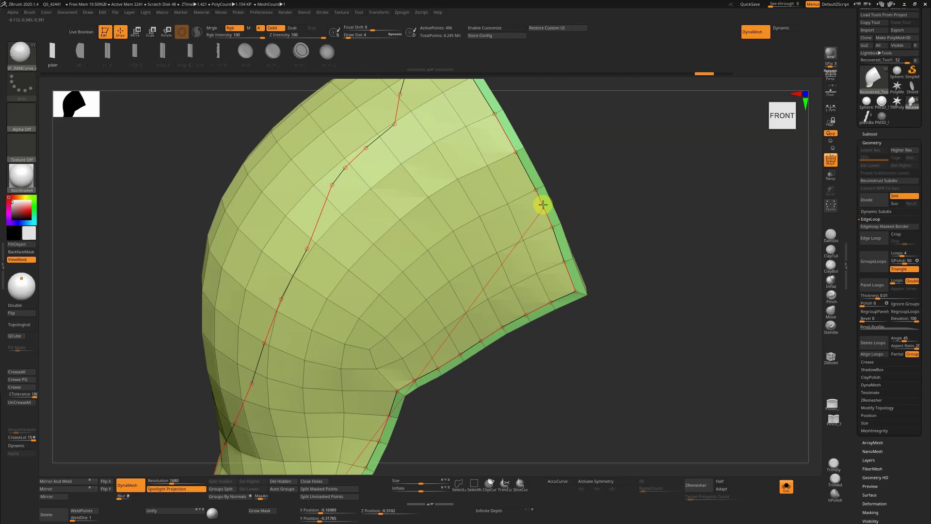
pyautogui.click(543, 198)
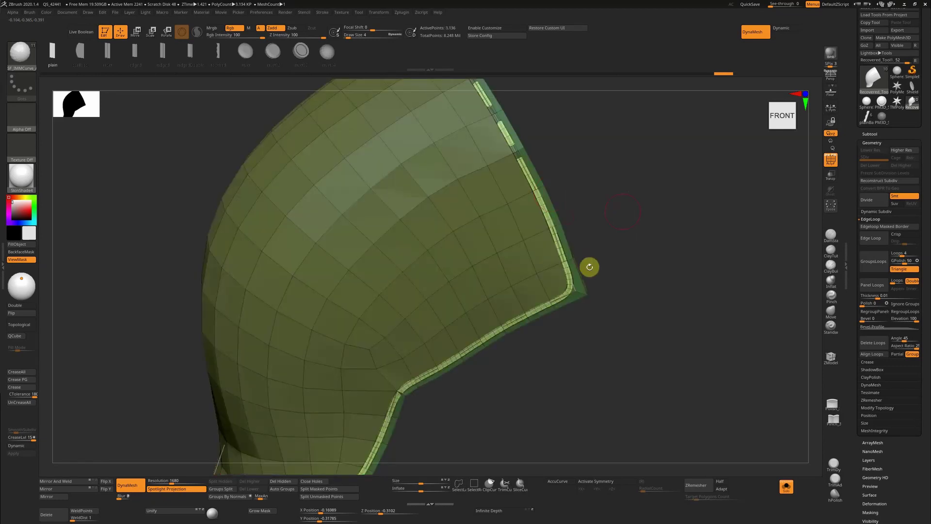
pyautogui.press('s')
pyautogui.click(602, 226)
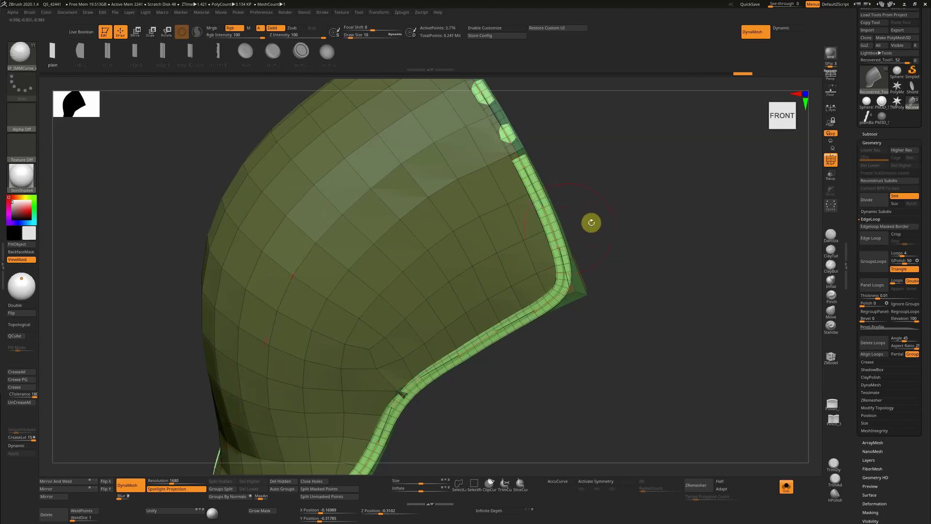
pyautogui.press('s')
pyautogui.click(591, 224)
pyautogui.click(549, 224)
pyautogui.keyDown('ctrl'); pyautogui.moveTo(585, 274); pyautogui.dragTo(598, 194, button='right'); pyautogui.keyUp('ctrl')
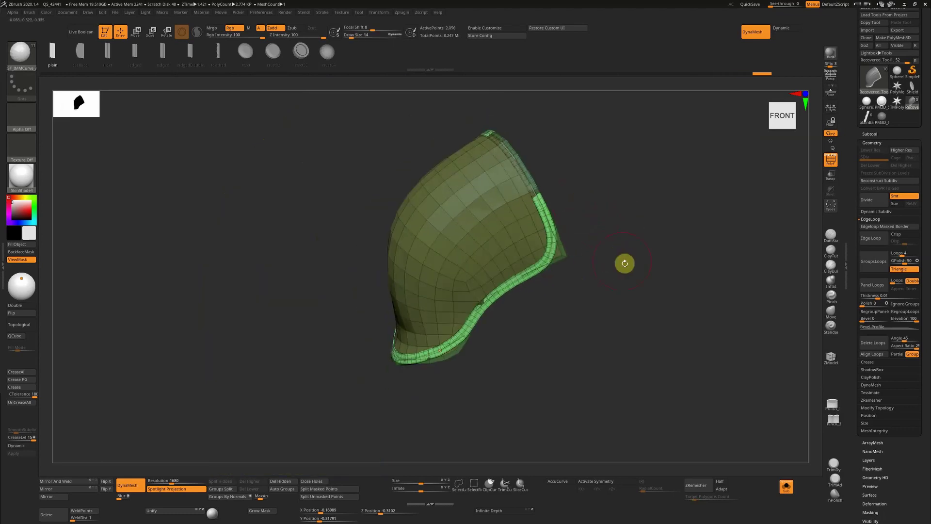
# Step: Turn on Dynamic Subdivision and hide the polyframe to smooth the plate and its trim
pyautogui.moveTo(637, 257); pyautogui.dragTo(515, 318)
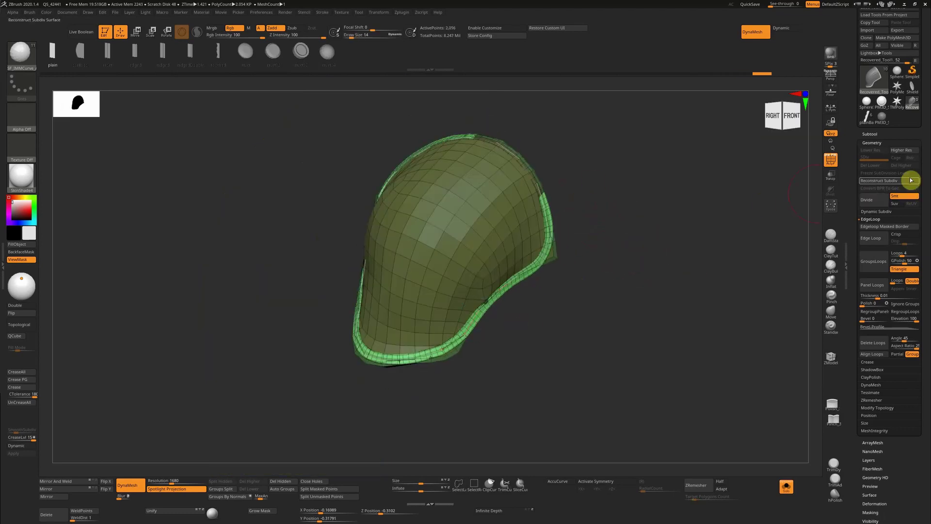
pyautogui.click(877, 214)
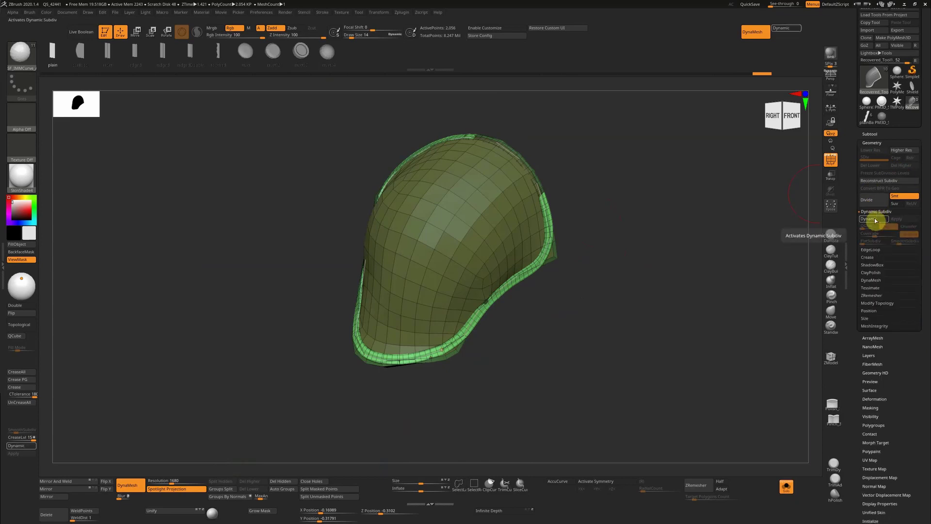
pyautogui.click(873, 218)
pyautogui.hotkey('shift', 'f')
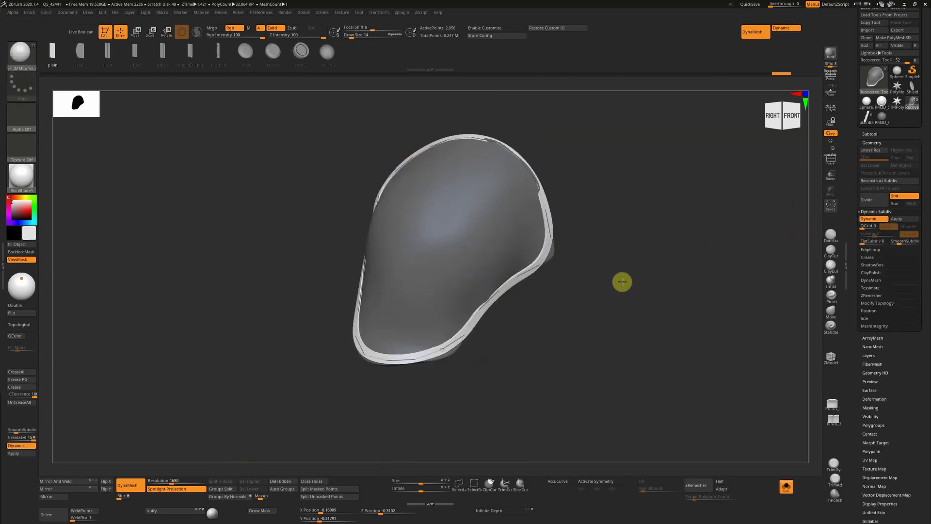
pyautogui.moveTo(621, 280); pyautogui.dragTo(464, 235)
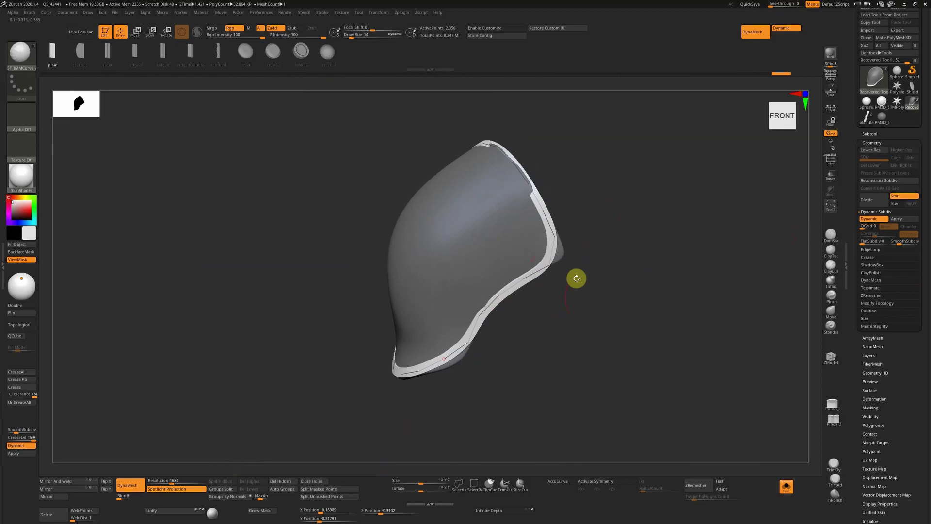
# Step: Adjust the trim's curve outward to the plate's front corner and along its lower edge
pyautogui.press('[')
pyautogui.press('[')
pyautogui.press('[')
pyautogui.press('[')
pyautogui.press('[')
pyautogui.click(549, 265)
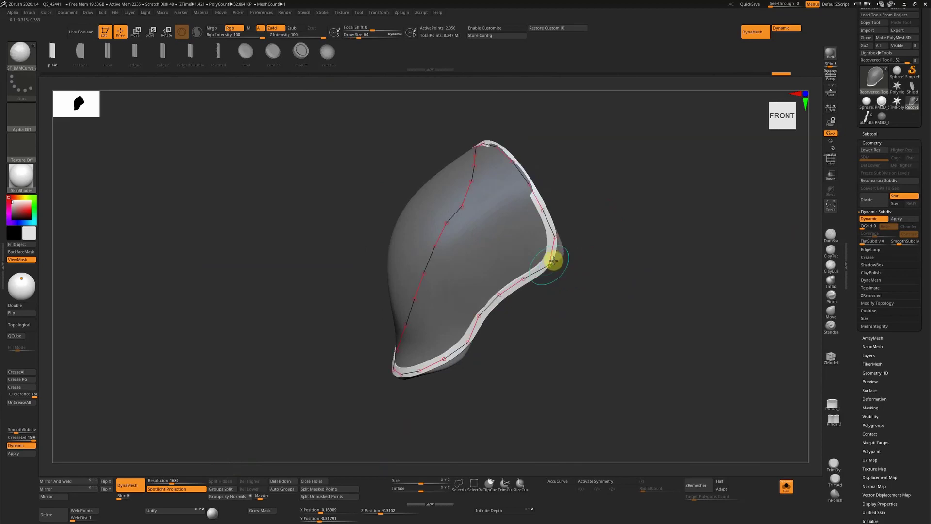
pyautogui.moveTo(561, 258); pyautogui.dragTo(558, 230)
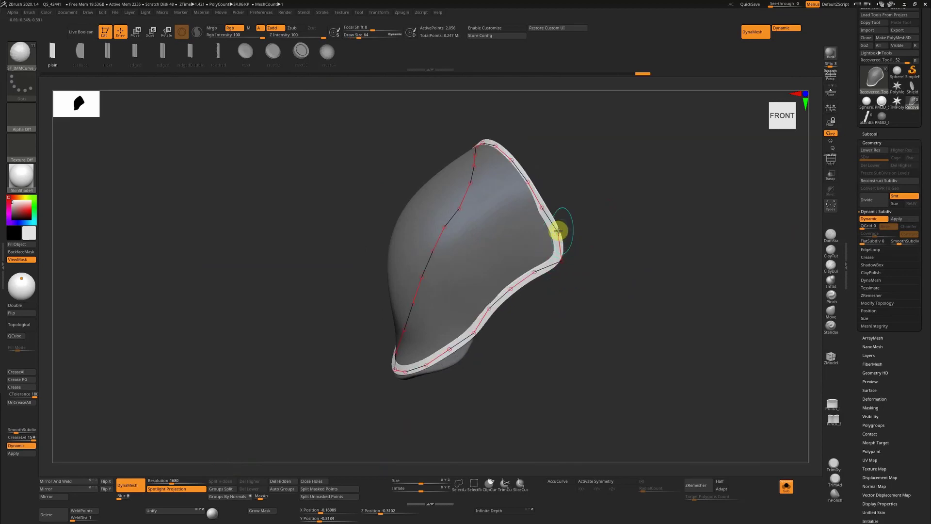
pyautogui.click(428, 362)
pyautogui.moveTo(450, 359)
pyautogui.mouseDown()
pyautogui.moveTo(446, 337)
pyautogui.moveTo(450, 368)
pyautogui.moveTo(411, 363)
pyautogui.moveTo(450, 347)
pyautogui.moveTo(424, 349)
pyautogui.moveTo(459, 369)
pyautogui.moveTo(437, 350)
pyautogui.mouseUp()
# Step: Switch to the Move brush and reduce the draw size to 15
pyautogui.press('b')
pyautogui.press('m')
pyautogui.press('v')
pyautogui.press('s')
pyautogui.click(446, 338)
pyautogui.moveTo(504, 340); pyautogui.dragTo(488, 276)
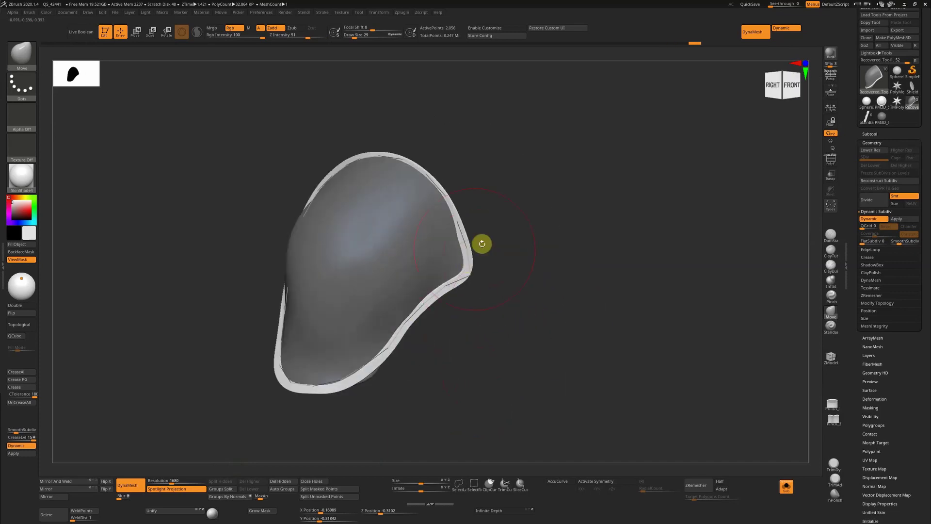
pyautogui.press('s')
pyautogui.click(500, 230)
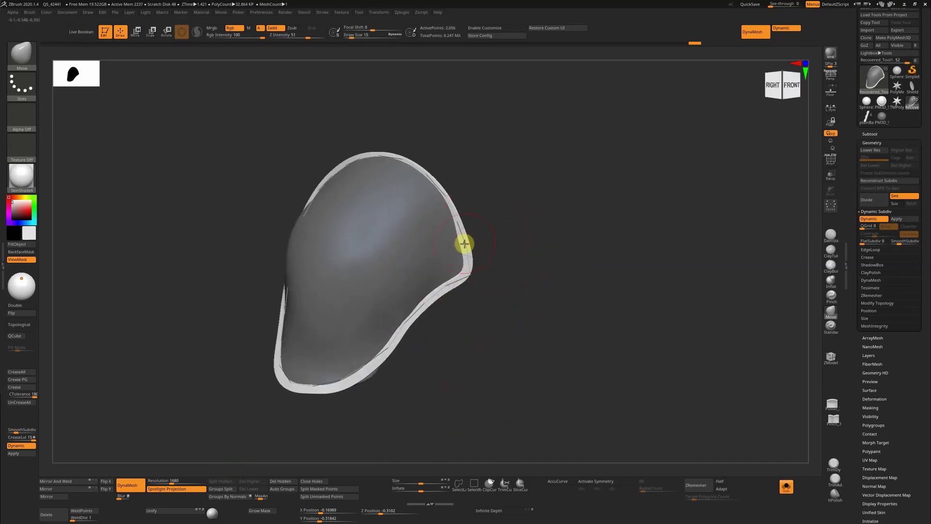
# Step: Switch back to the armour trim curve brush and readjust the trim's curve around the plate's front corner and lower edge
pyautogui.press('b')
pyautogui.click(464, 256)
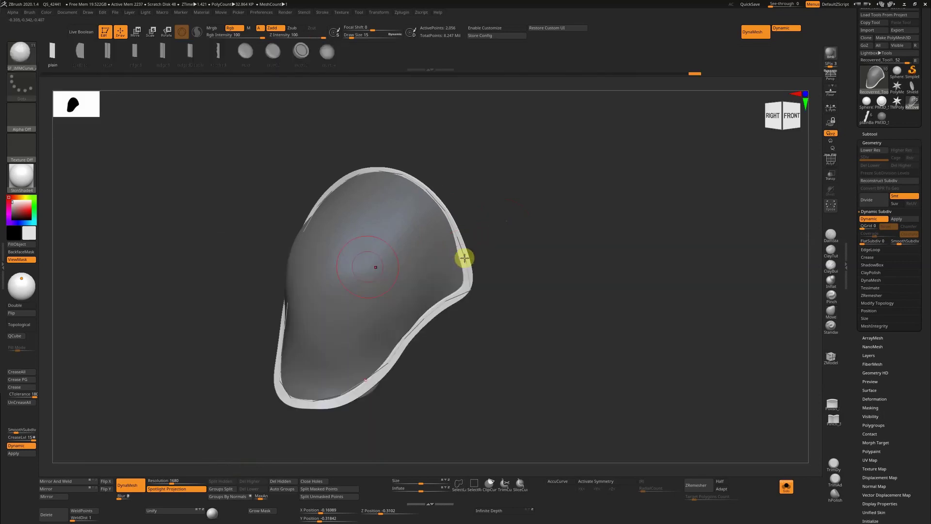
pyautogui.moveTo(464, 258)
pyautogui.mouseDown()
pyautogui.moveTo(453, 312)
pyautogui.moveTo(341, 388)
pyautogui.mouseUp()
pyautogui.click(339, 392)
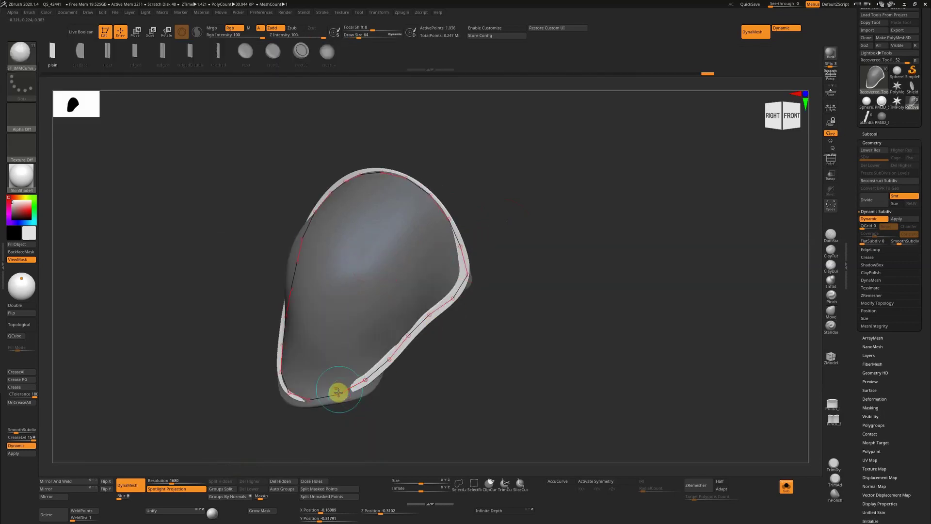
pyautogui.moveTo(427, 346); pyautogui.dragTo(519, 285)
pyautogui.keyDown('alt'); pyautogui.moveTo(567, 250); pyautogui.dragTo(523, 310); pyautogui.keyUp('alt')
pyautogui.press('f')
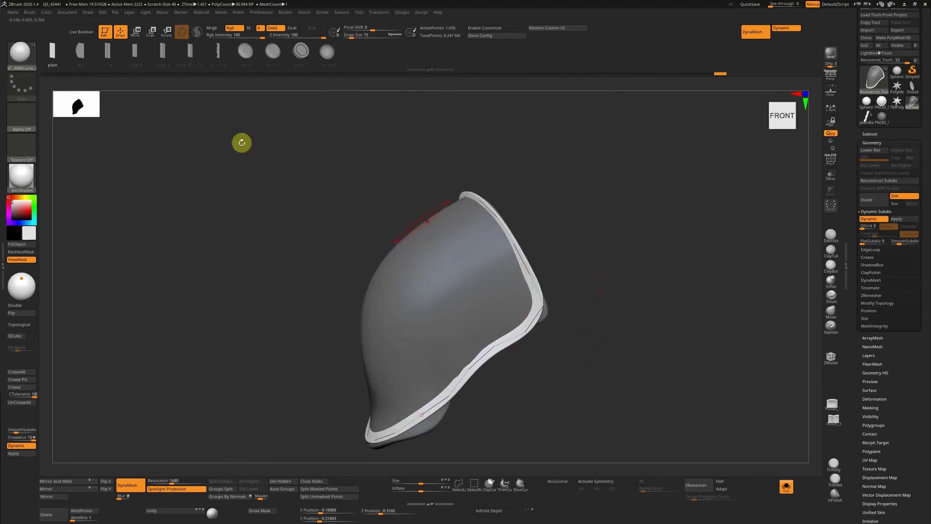
# Step: Dock the Brush palette in the side tray and turn off the trim brush's Stretch modifier
pyautogui.hotkey('shift', 'd')
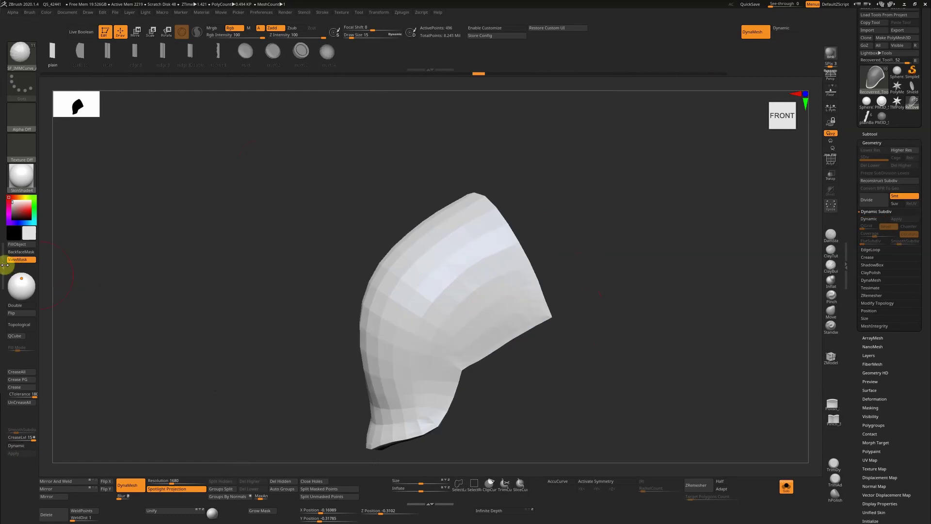
pyautogui.click(4, 267)
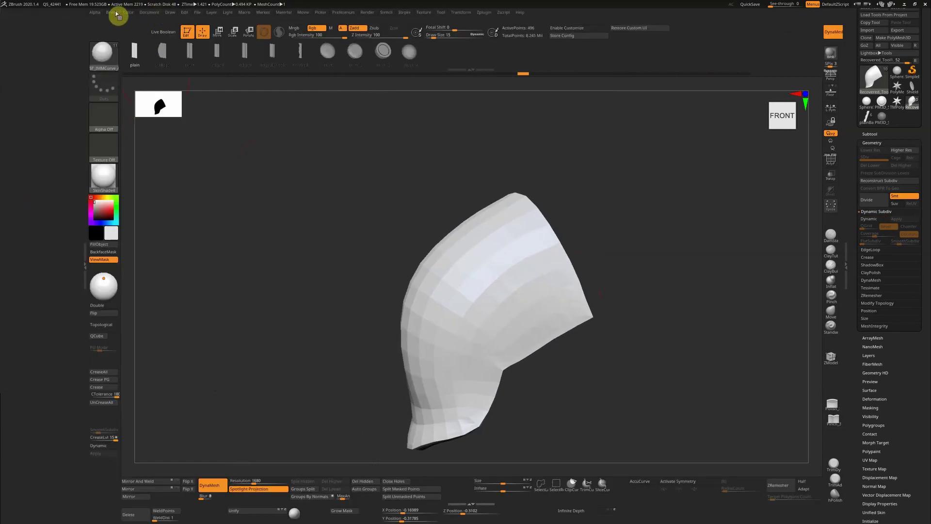
pyautogui.moveTo(112, 13); pyautogui.dragTo(61, 20)
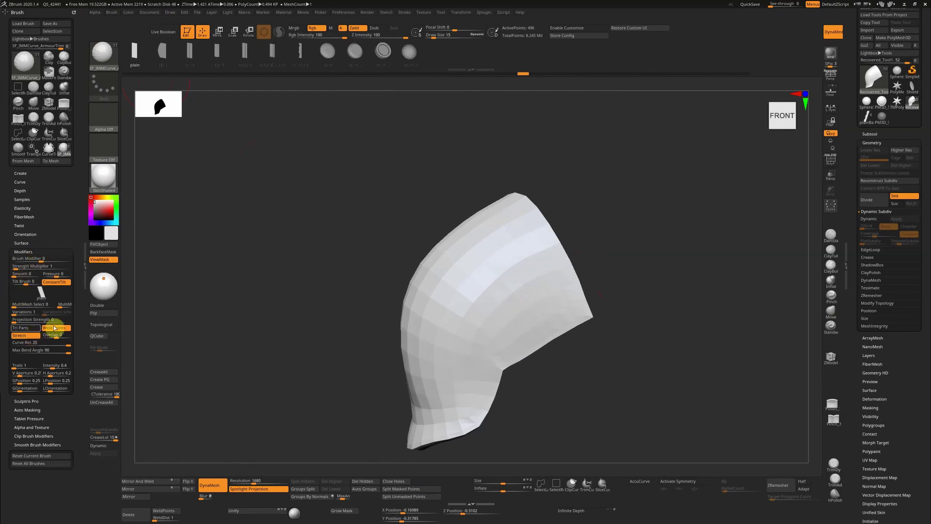
pyautogui.click(19, 335)
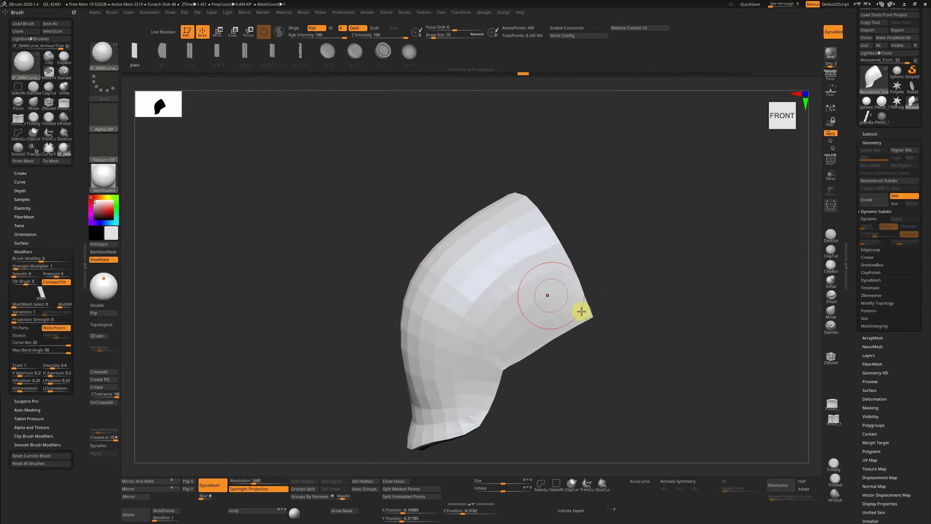
# Step: Draw the armour trim along the plate's border without Stretch, and turn Stretch back on to update the trim
pyautogui.keyDown('shift'); pyautogui.moveTo(576, 312); pyautogui.dragTo(557, 349); pyautogui.keyUp('shift')
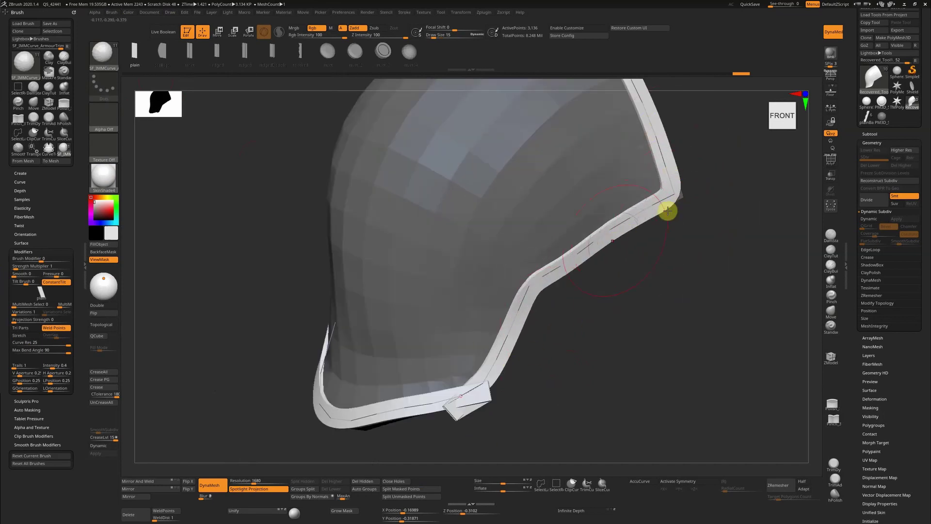
pyautogui.hotkey('shift', 'f')
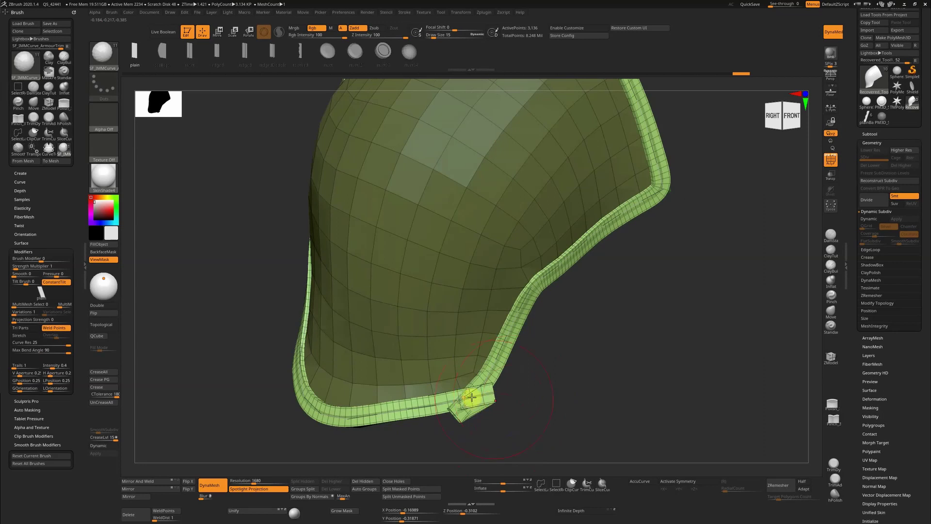
pyautogui.click(22, 335)
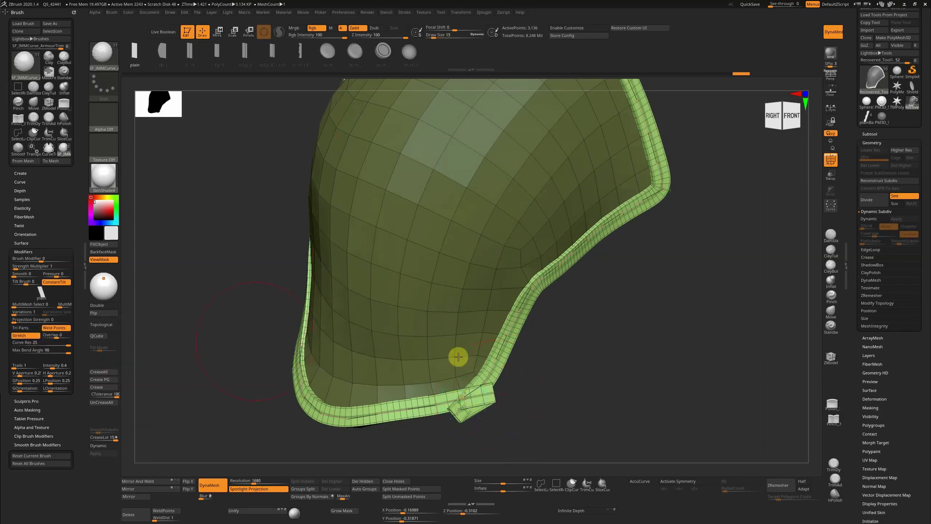
pyautogui.click(494, 363)
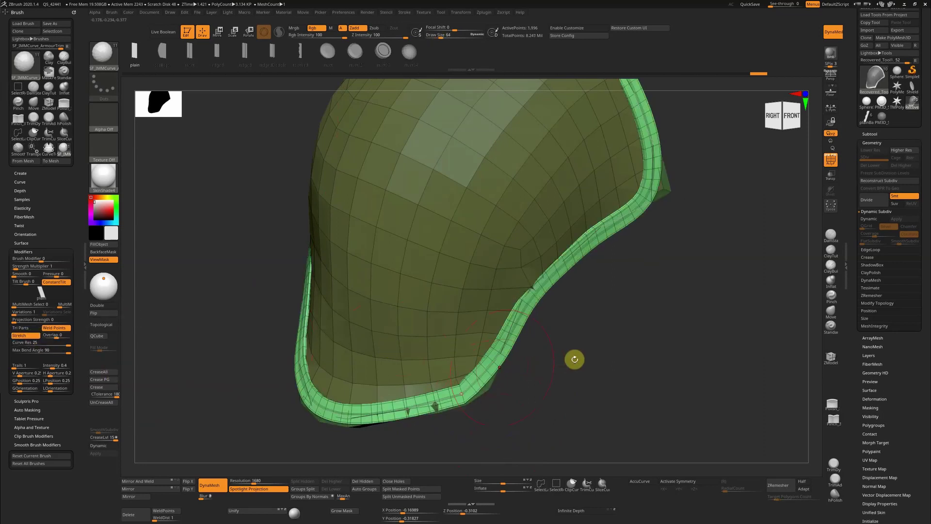
pyautogui.moveTo(574, 356); pyautogui.dragTo(675, 207)
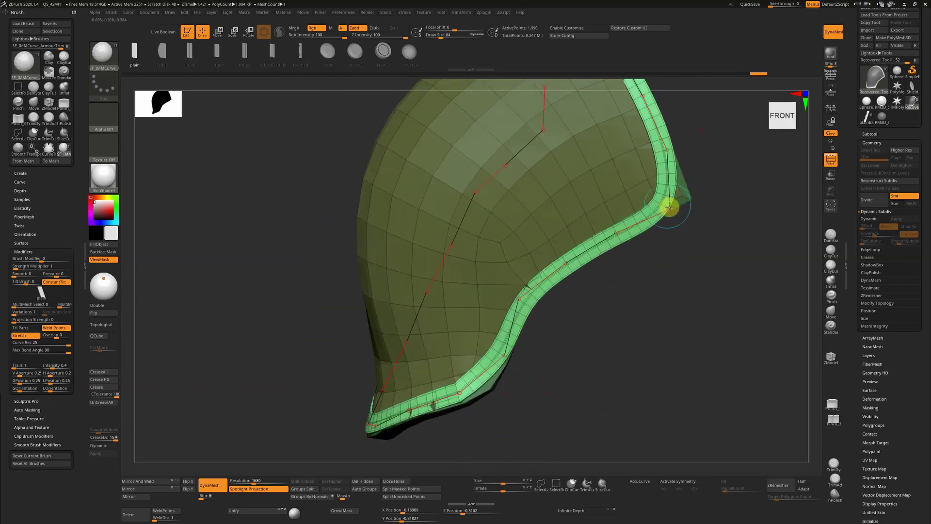
pyautogui.click(669, 208)
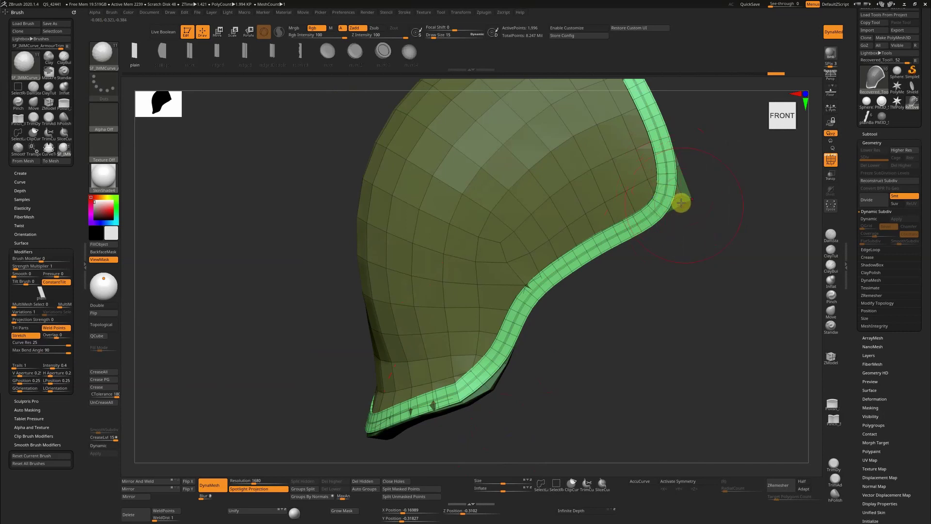
# Step: Undo the unstretched trim and redraw it along the plate's border with Stretch enabled
pyautogui.click(46, 329)
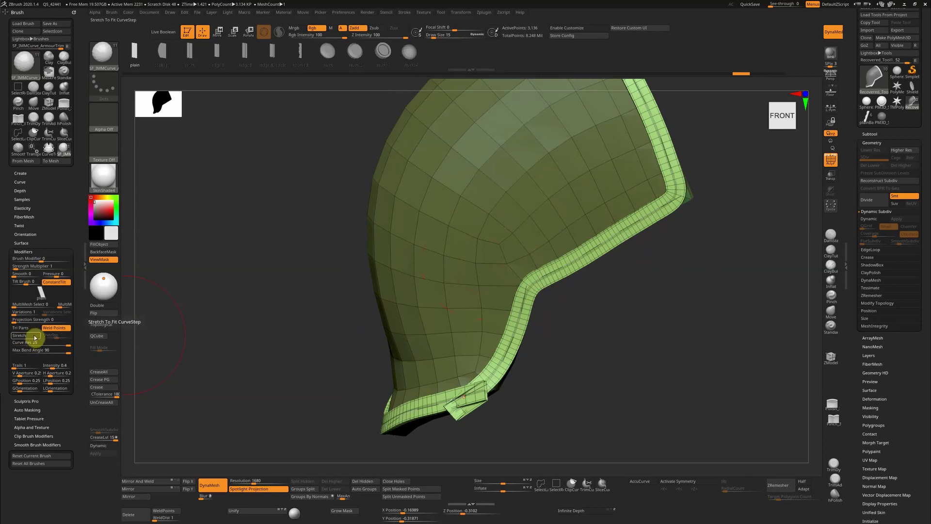
pyautogui.hotkey('ctrl', 'z')
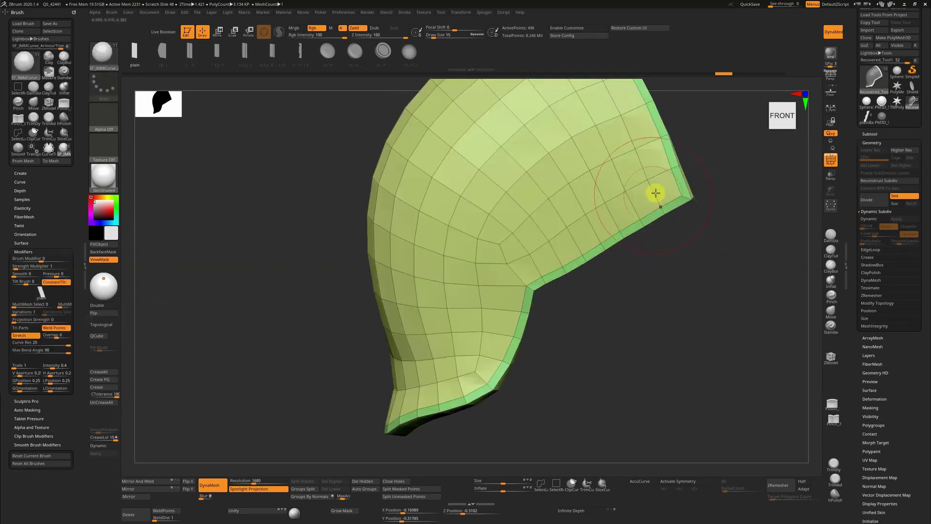
pyautogui.keyDown('ctrl'); pyautogui.keyDown('shift'); pyautogui.click(658, 301); pyautogui.keyUp('shift'); pyautogui.keyUp('ctrl')
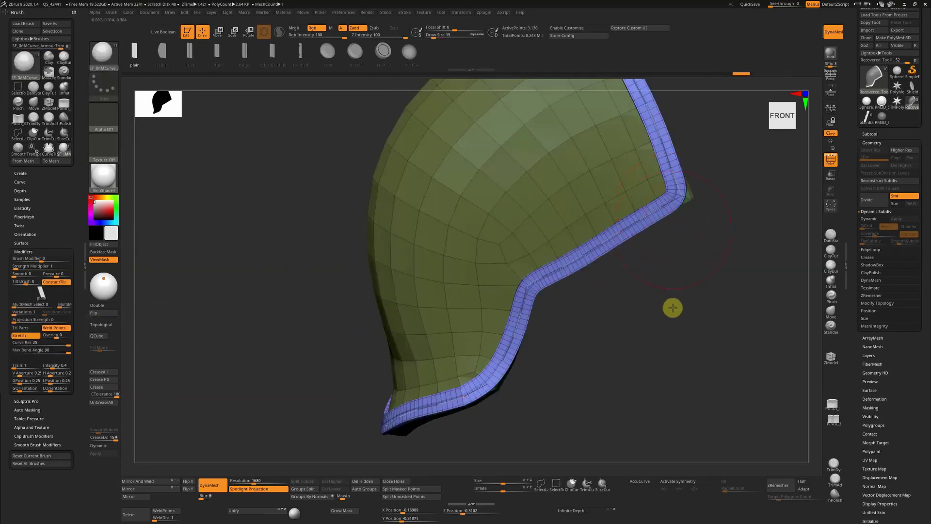
pyautogui.moveTo(671, 308)
pyautogui.mouseDown()
pyautogui.moveTo(663, 245)
pyautogui.moveTo(649, 243)
pyautogui.moveTo(538, 291)
pyautogui.mouseUp()
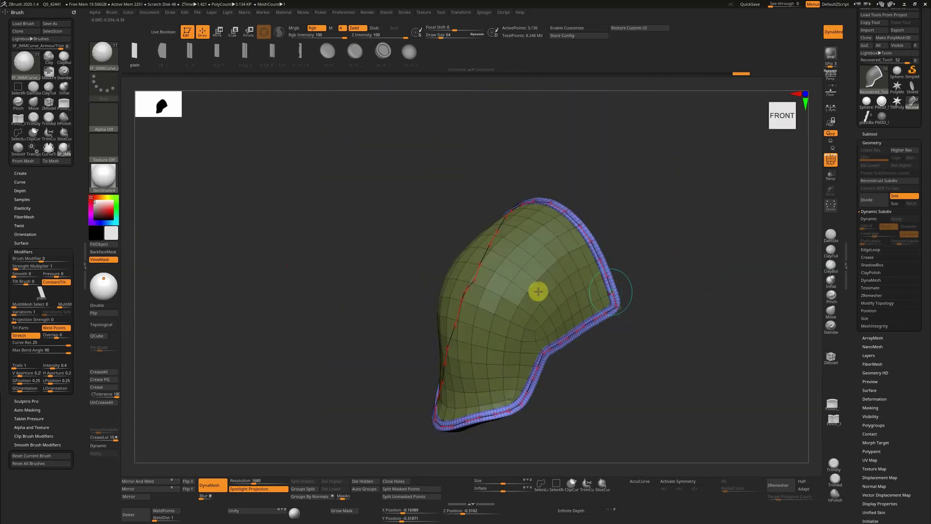
pyautogui.moveTo(671, 268)
pyautogui.mouseDown()
pyautogui.moveTo(669, 278)
pyautogui.moveTo(692, 291)
pyautogui.mouseUp()
pyautogui.hotkey('shift', 'f')
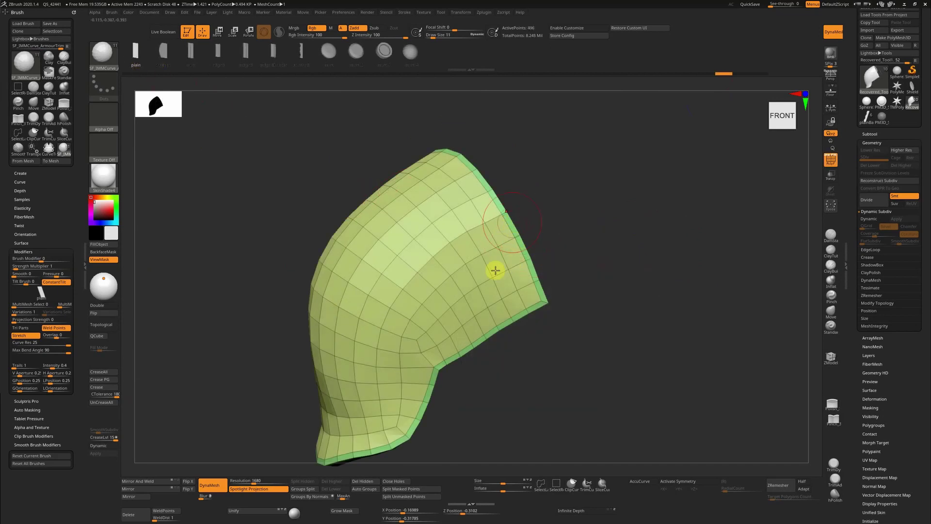
# Step: Draw a curved test strip of trim across the plate's surface at draw size 11 and undo it
pyautogui.keyDown('ctrl'); pyautogui.moveTo(459, 292); pyautogui.dragTo(454, 257, button='right'); pyautogui.keyUp('ctrl')
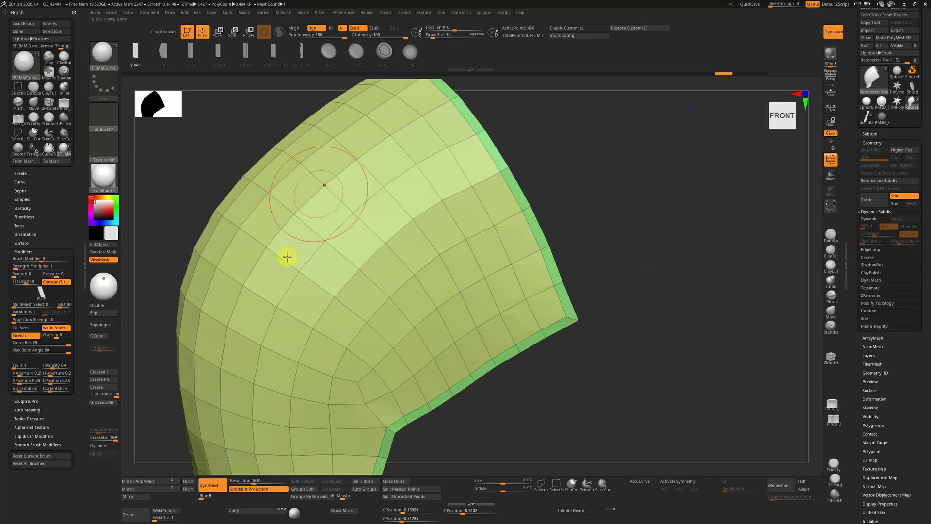
pyautogui.moveTo(287, 257)
pyautogui.mouseDown()
pyautogui.moveTo(482, 239)
pyautogui.moveTo(515, 257)
pyautogui.mouseUp()
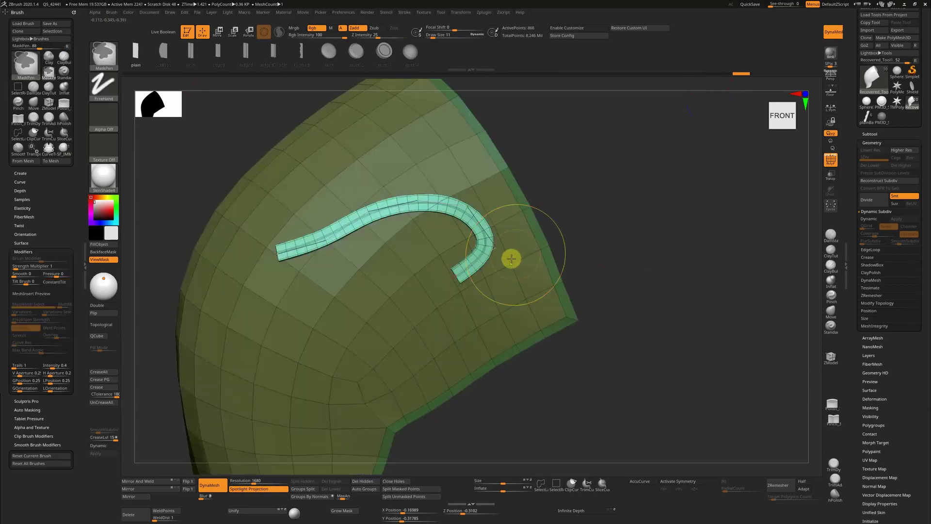
pyautogui.hotkey('ctrl', 'z')
pyautogui.press('shift')
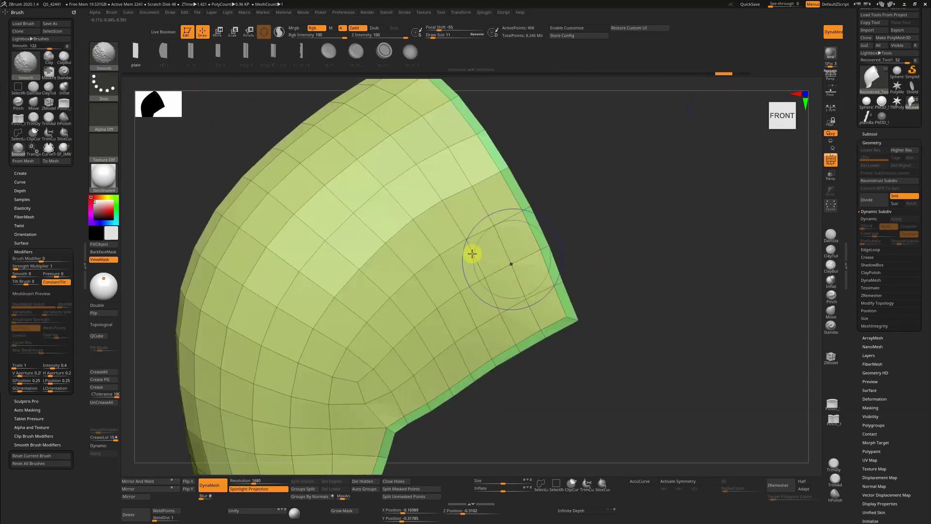
# Step: Draw a thinner S-shaped test strip at draw size 7 with Dynamic Subdivision on, and undo it
pyautogui.press('d')
pyautogui.press('s')
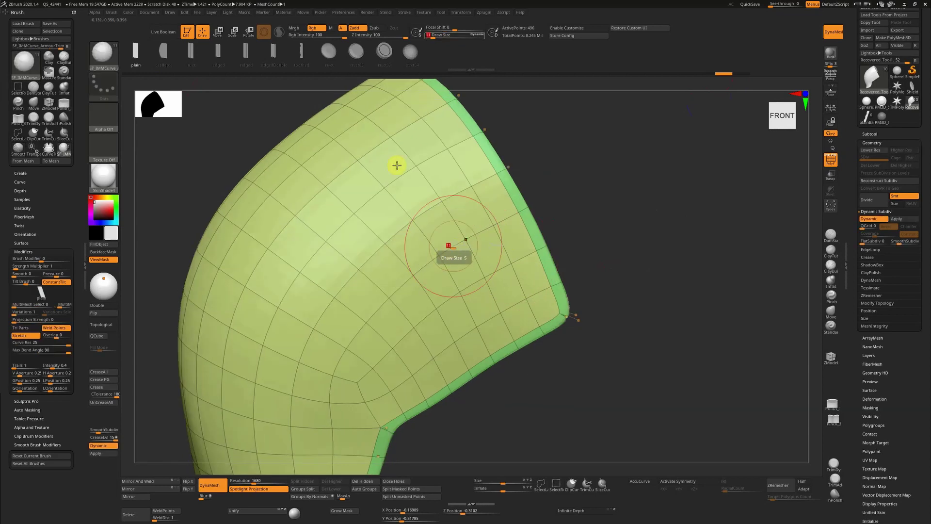
pyautogui.moveTo(397, 165); pyautogui.dragTo(227, 319)
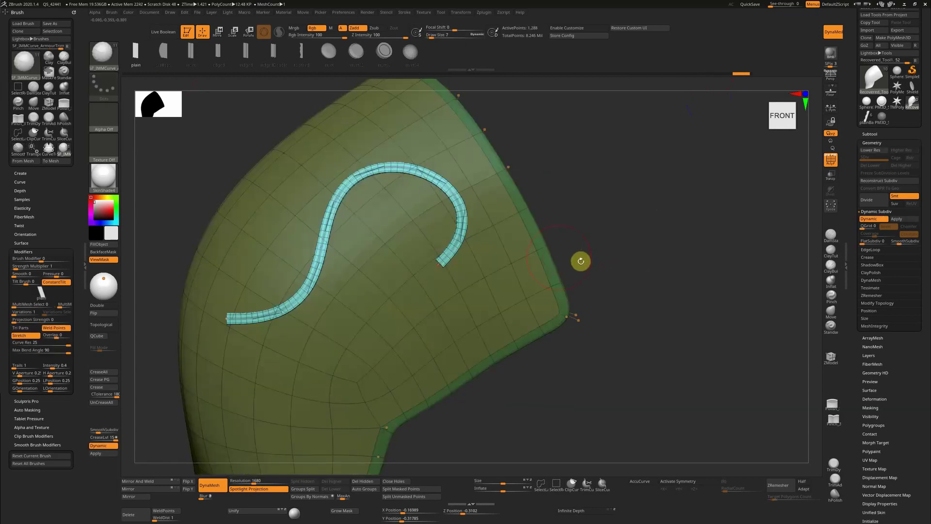
pyautogui.hotkey('ctrl', 'z')
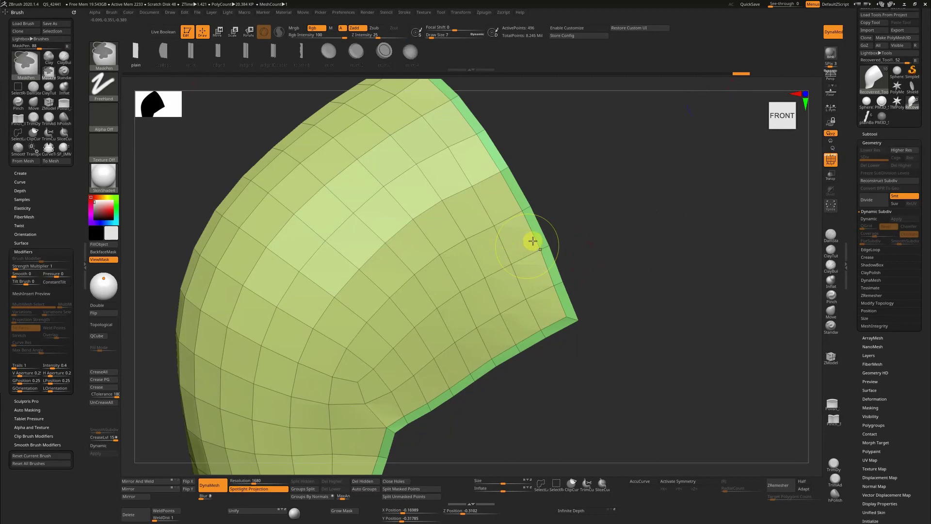
# Step: Draw the trim along the plate's border at draw size 7 and widen it by updating its curve at size 12
pyautogui.click(568, 304)
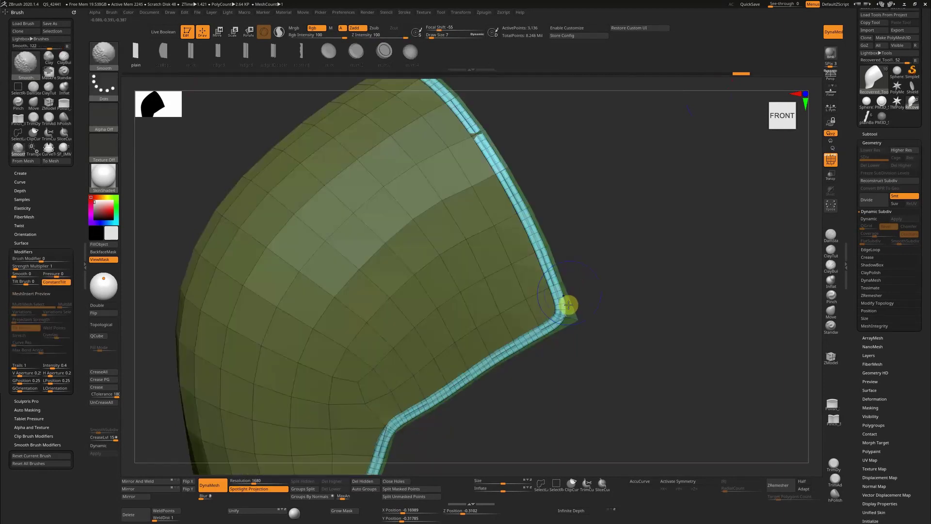
pyautogui.press('s')
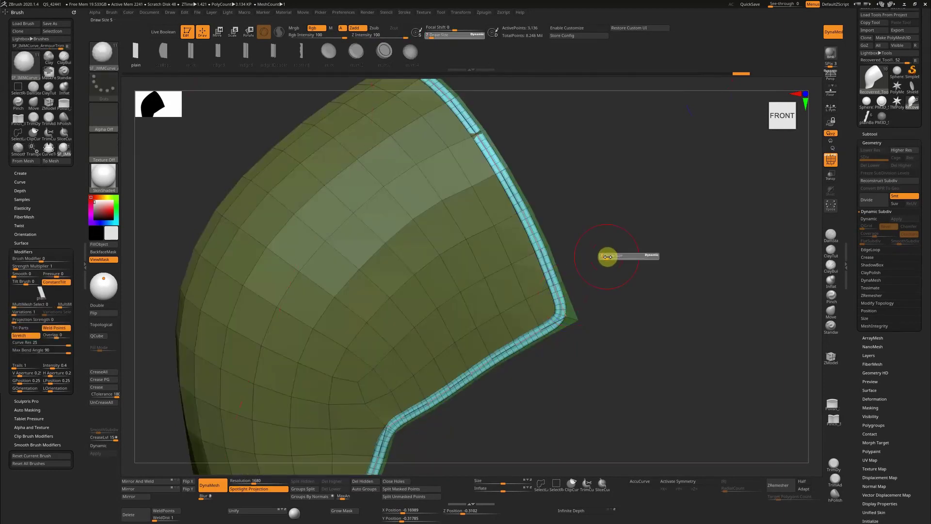
pyautogui.click(607, 258)
pyautogui.click(559, 293)
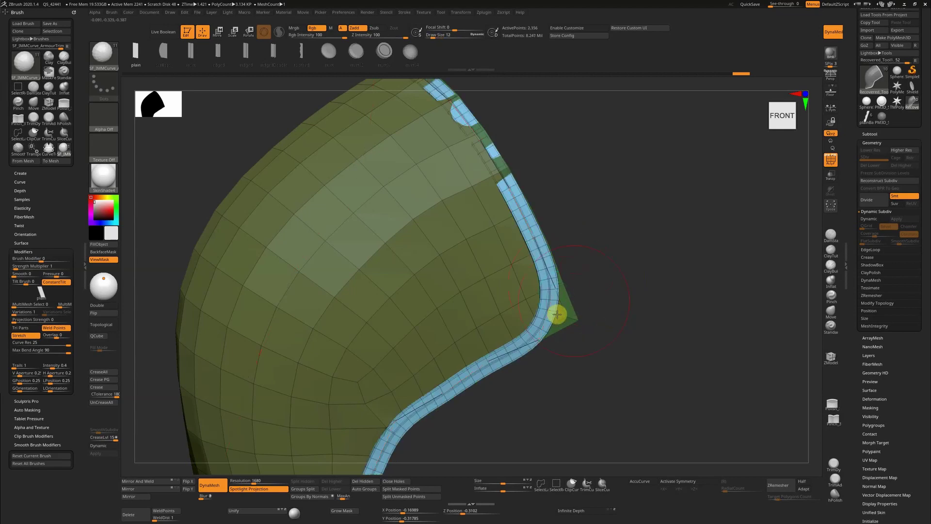
pyautogui.click(554, 275)
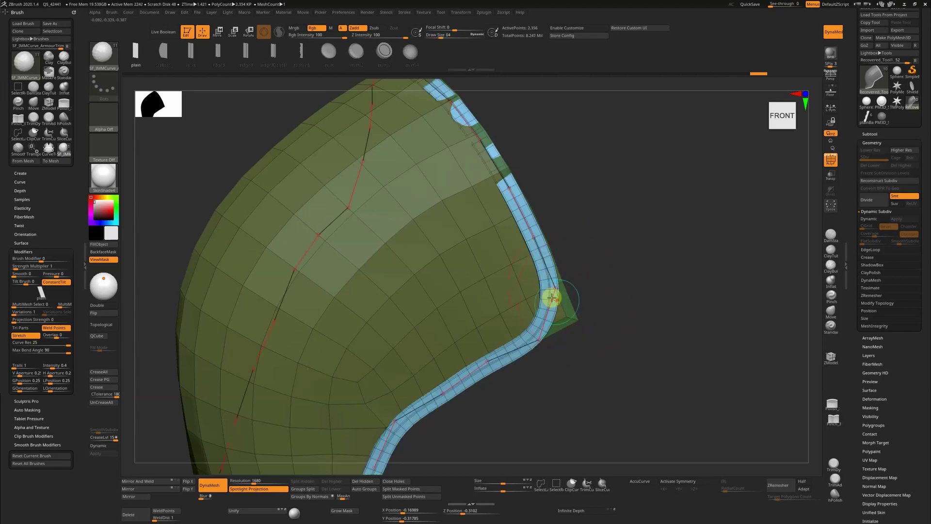
pyautogui.moveTo(570, 269); pyautogui.dragTo(467, 352)
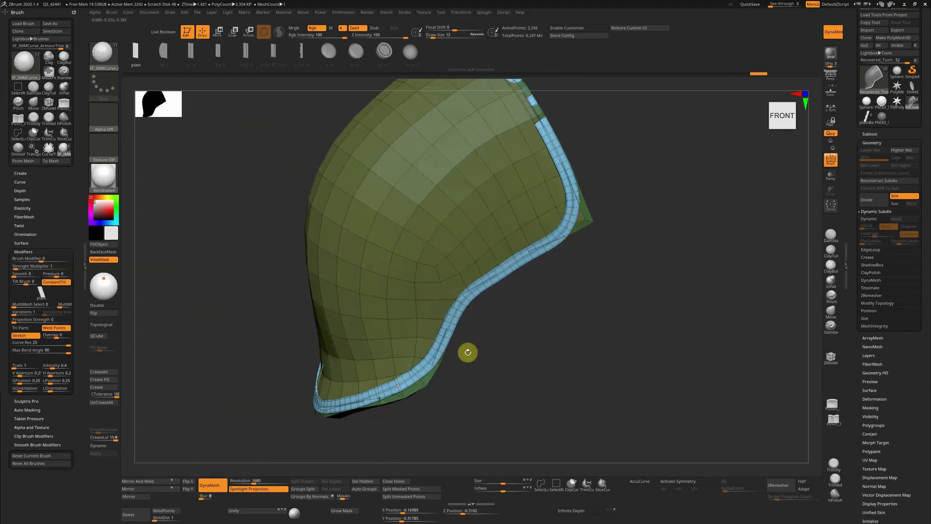
# Step: Set the trim brush's Curve Res to 12 and undo the existing border trim
pyautogui.press('d')
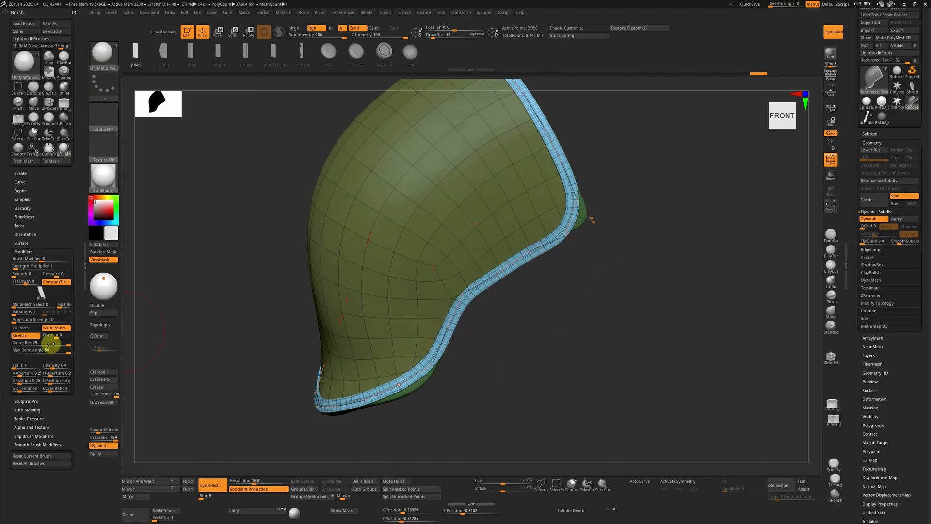
pyautogui.click(41, 343)
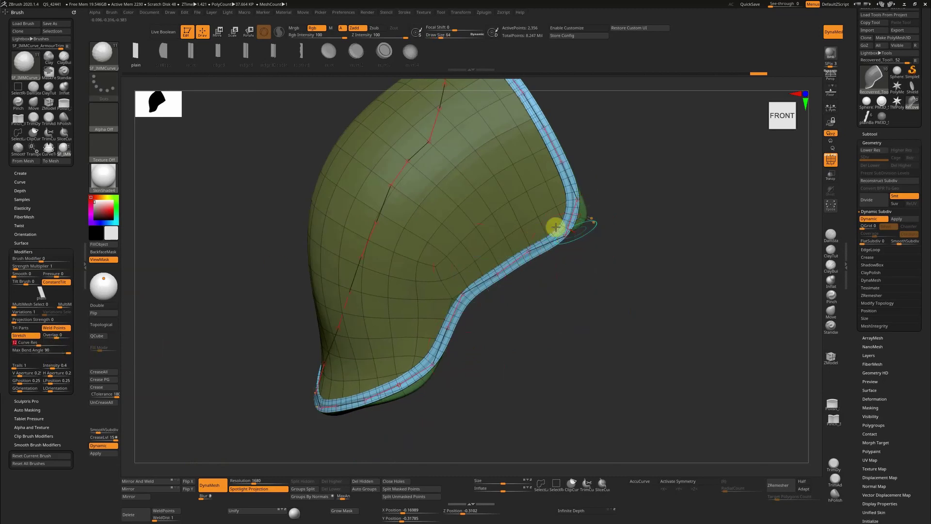
pyautogui.hotkey('shift', 'd')
pyautogui.hotkey('ctrl', 'z')
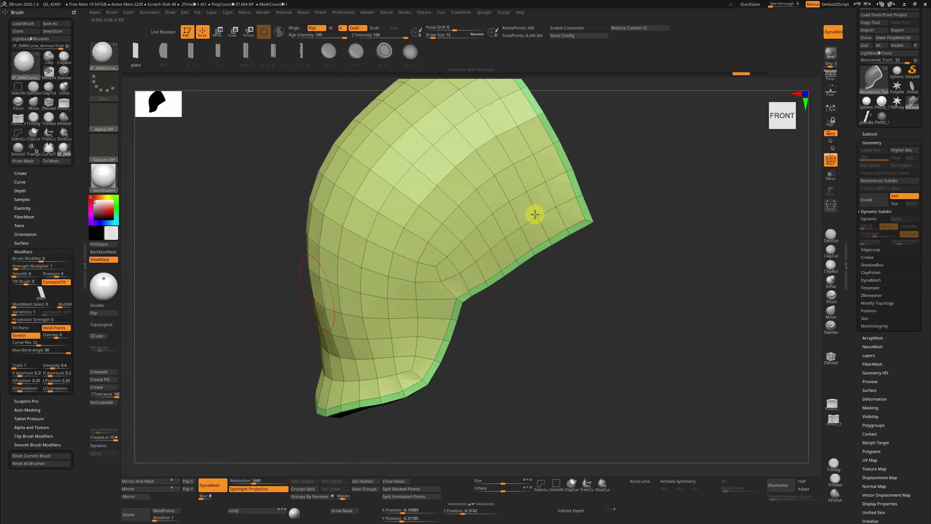
# Step: Redraw the armour trim along the plate's border at draw size 12 and hide the polyframe
pyautogui.press('d')
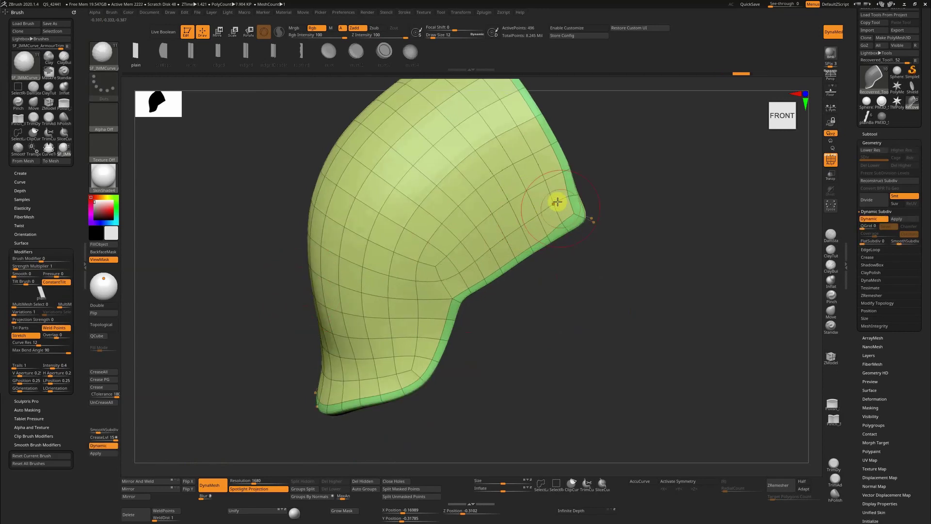
pyautogui.hotkey('shift', 'd')
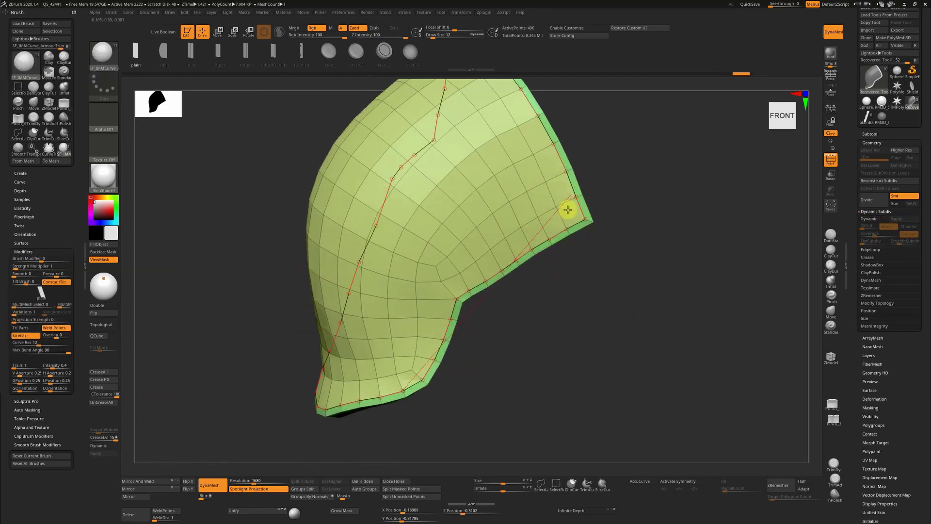
pyautogui.click(568, 209)
pyautogui.moveTo(574, 282)
pyautogui.mouseDown()
pyautogui.moveTo(592, 279)
pyautogui.moveTo(580, 291)
pyautogui.moveTo(580, 275)
pyautogui.mouseUp()
pyautogui.hotkey('shift', 'f')
pyautogui.keyDown('alt'); pyautogui.moveTo(580, 275); pyautogui.dragTo(562, 412); pyautogui.keyUp('alt')
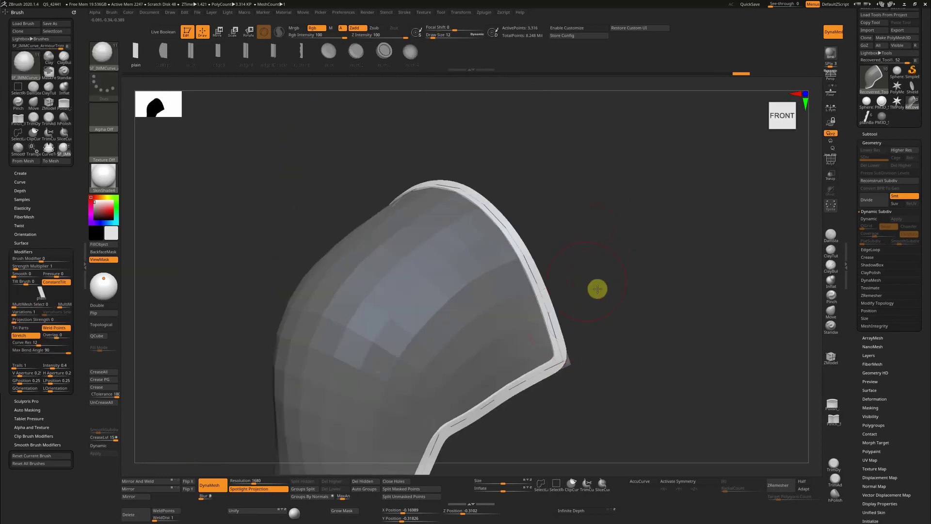
# Step: Show the polyframe and add a row of rivets along the front edge's trim using the rivet mesh at draw size 1
pyautogui.keyDown('alt'); pyautogui.moveTo(597, 289); pyautogui.dragTo(600, 329); pyautogui.keyUp('alt')
pyautogui.moveTo(564, 180)
pyautogui.mouseDown()
pyautogui.moveTo(577, 249)
pyautogui.moveTo(598, 231)
pyautogui.moveTo(595, 221)
pyautogui.moveTo(592, 266)
pyautogui.mouseUp()
pyautogui.hotkey('shift', 'f')
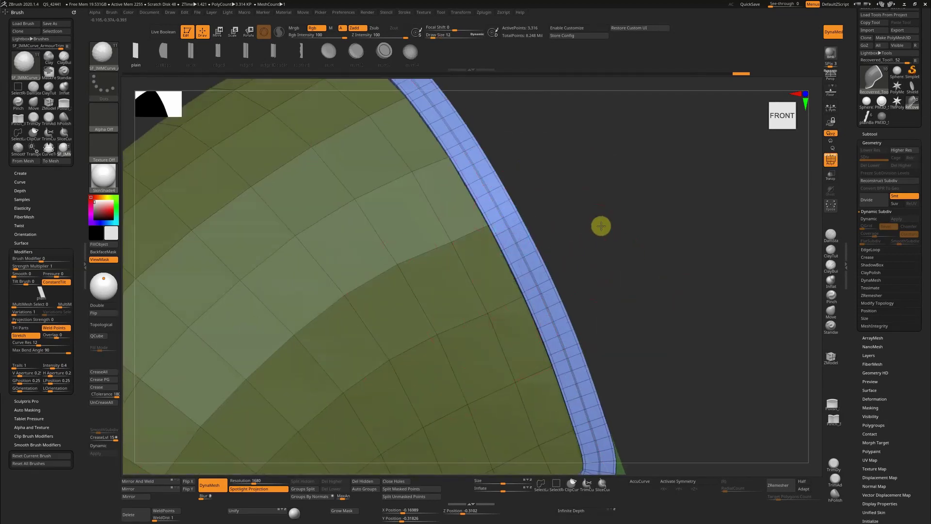
pyautogui.moveTo(600, 224); pyautogui.dragTo(457, 167)
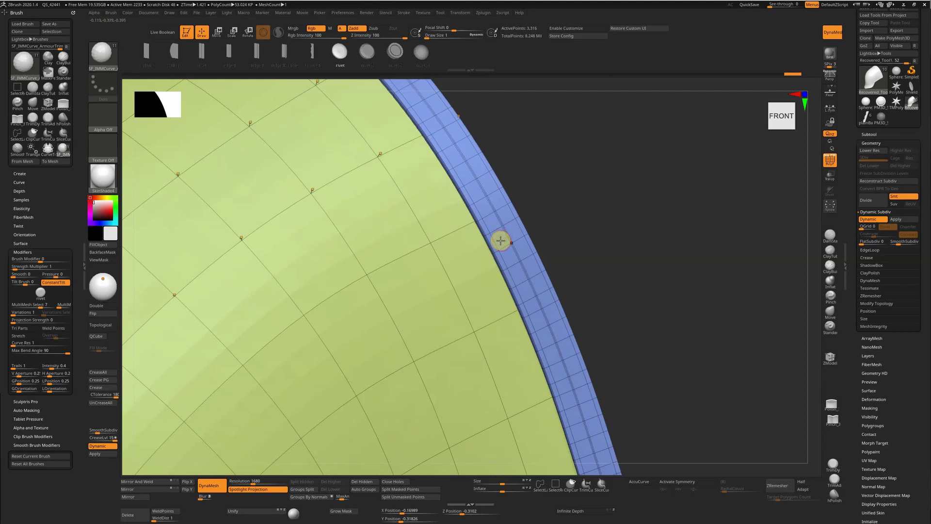
pyautogui.click(501, 213)
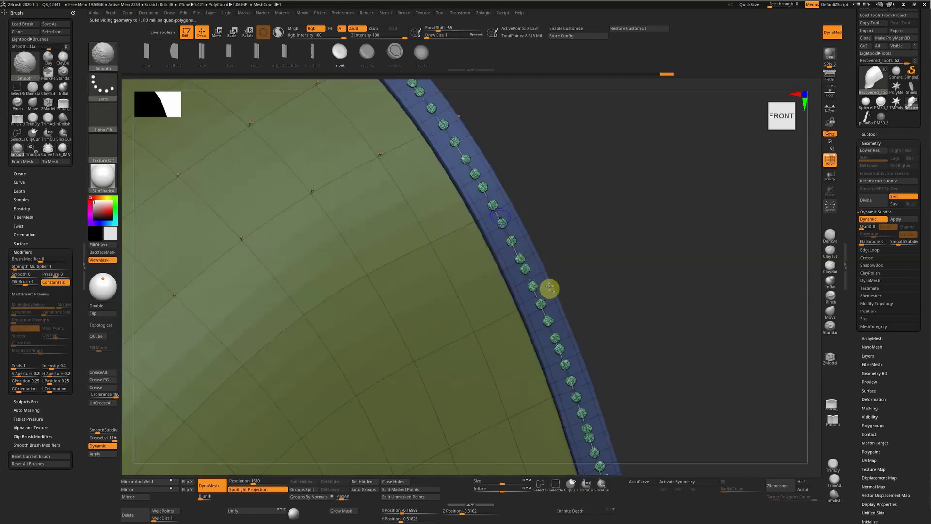
# Step: Increase the curve step and update the rivet curve at draw size 2 for larger, more widely spaced rivets
pyautogui.keyDown('alt'); pyautogui.moveTo(540, 216); pyautogui.dragTo(634, 215); pyautogui.keyUp('alt')
pyautogui.keyDown('alt'); pyautogui.moveTo(621, 252); pyautogui.dragTo(612, 304); pyautogui.keyUp('alt')
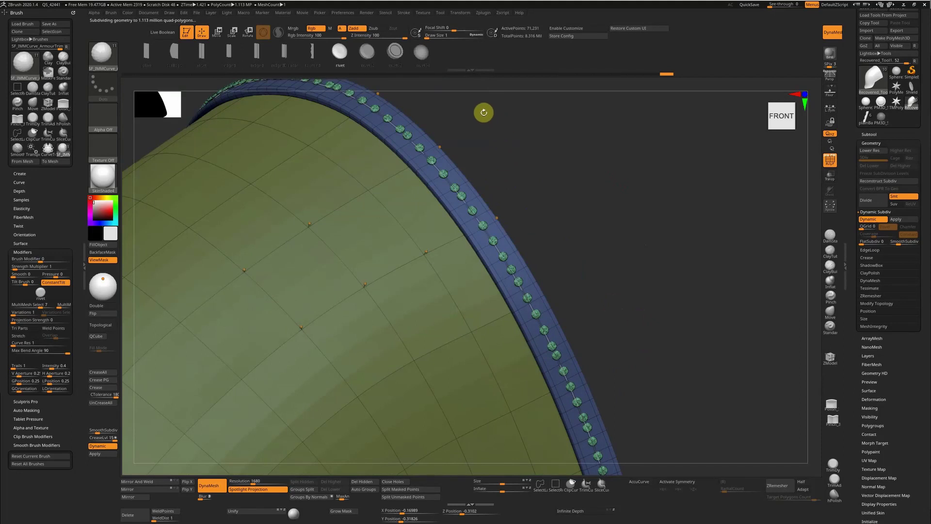
pyautogui.keyDown('alt'); pyautogui.moveTo(484, 113); pyautogui.dragTo(483, 129); pyautogui.keyUp('alt')
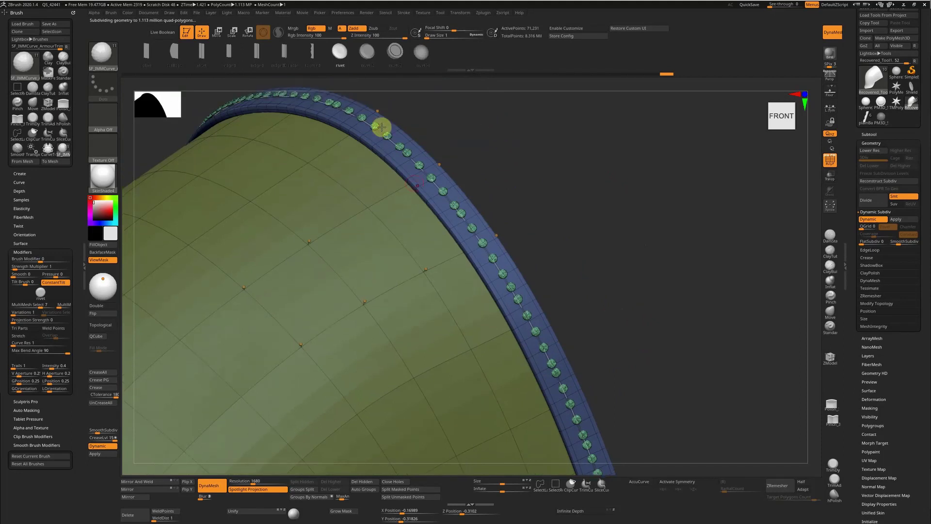
pyautogui.click(407, 13)
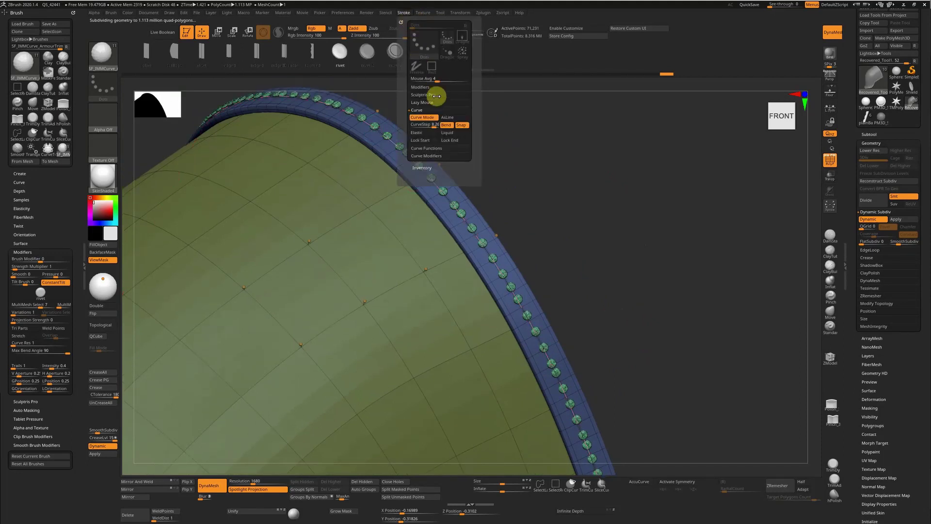
pyautogui.click(487, 250)
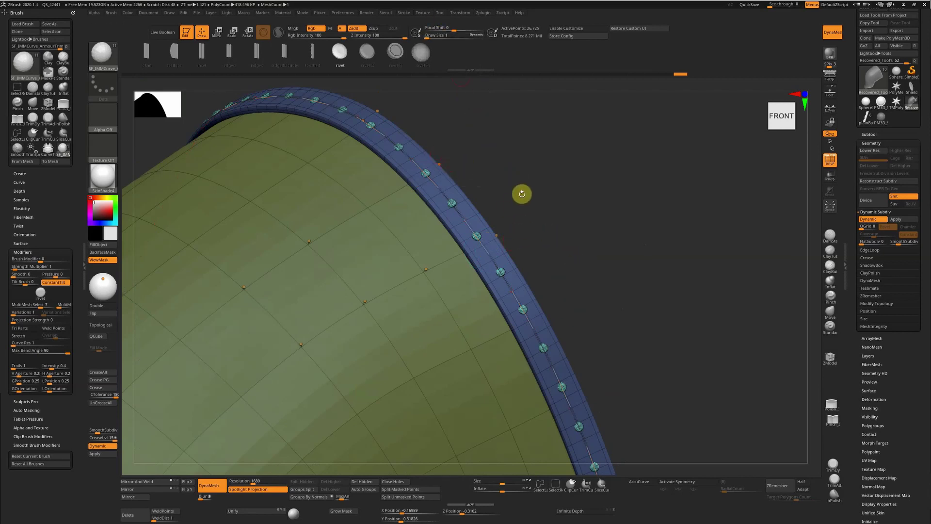
pyautogui.write('2')
pyautogui.press('Return')
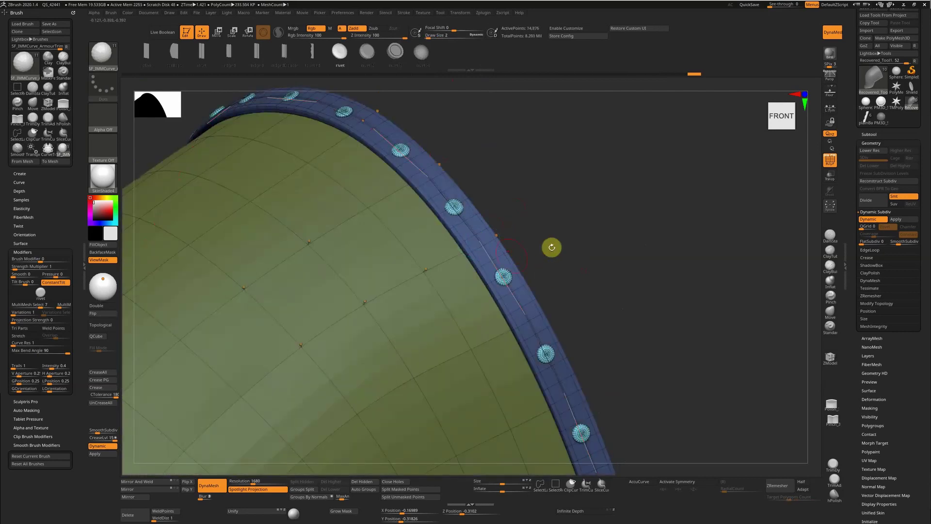
pyautogui.moveTo(546, 301); pyautogui.dragTo(609, 237)
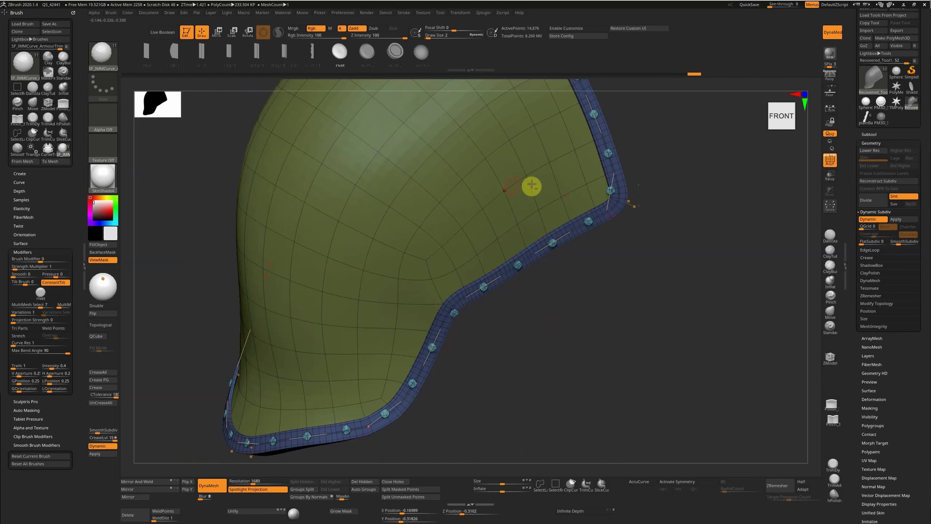
pyautogui.moveTo(610, 264); pyautogui.dragTo(572, 281)
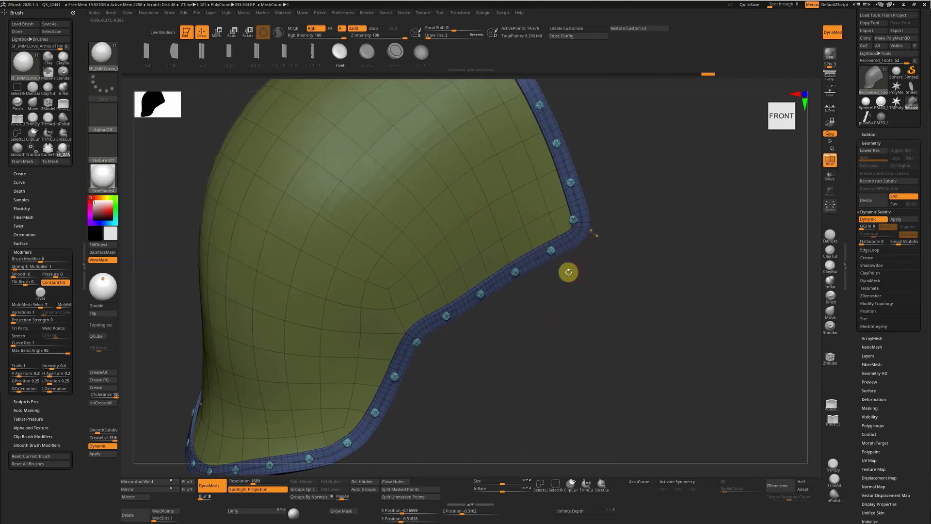
# Step: Nudge the rivets at the border trim's outer and inner corners with the Move Topological brush and hide the polyframe
pyautogui.press('b')
pyautogui.press('m')
pyautogui.press('t')
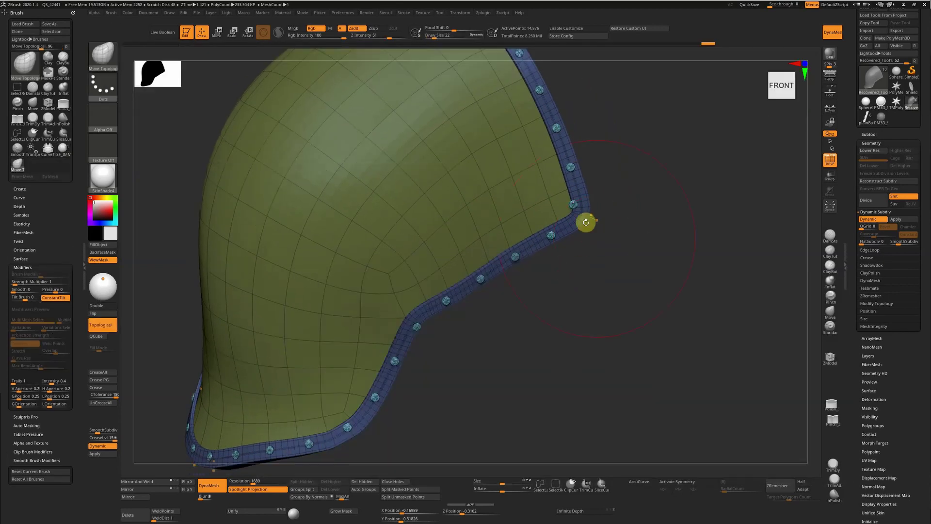
pyautogui.moveTo(585, 209); pyautogui.dragTo(590, 211)
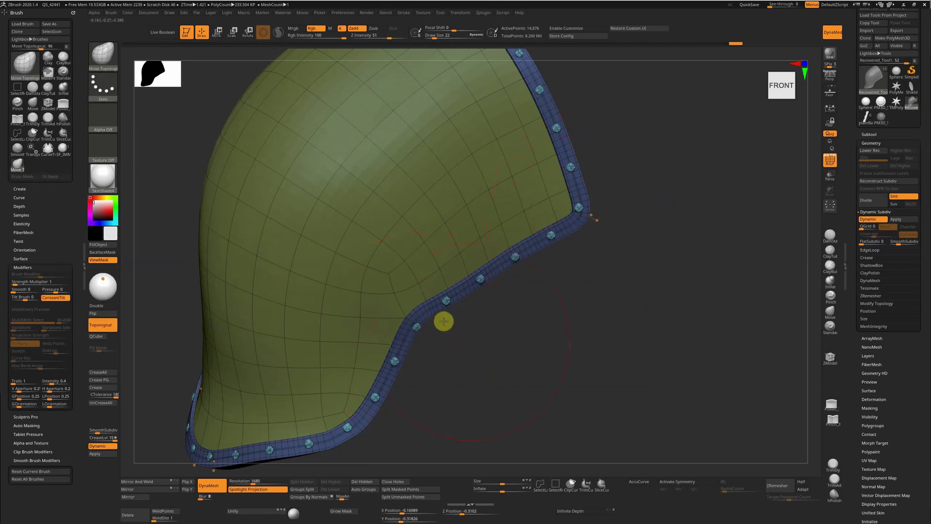
pyautogui.moveTo(412, 321); pyautogui.dragTo(560, 365)
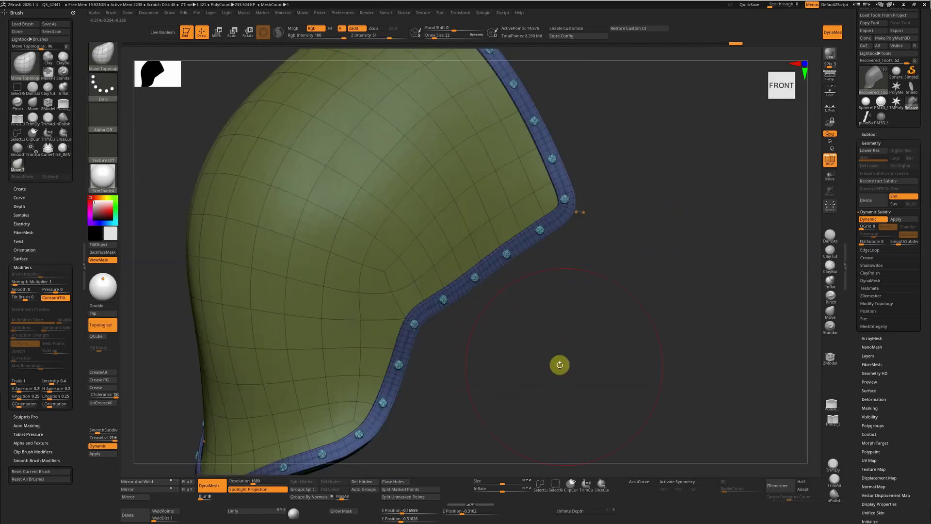
pyautogui.hotkey('shift', 'f')
pyautogui.press('f')
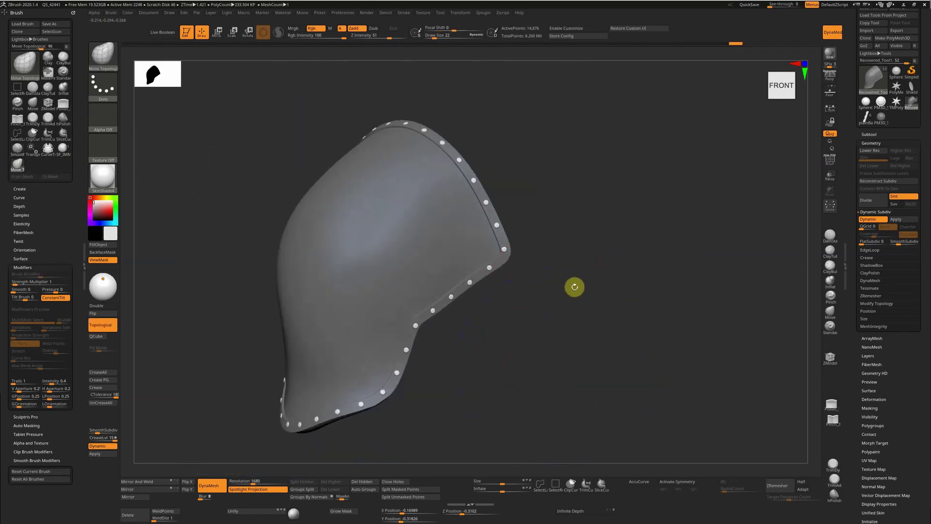
pyautogui.moveTo(575, 256)
pyautogui.mouseDown()
pyautogui.moveTo(561, 281)
pyautogui.moveTo(553, 270)
pyautogui.mouseUp()
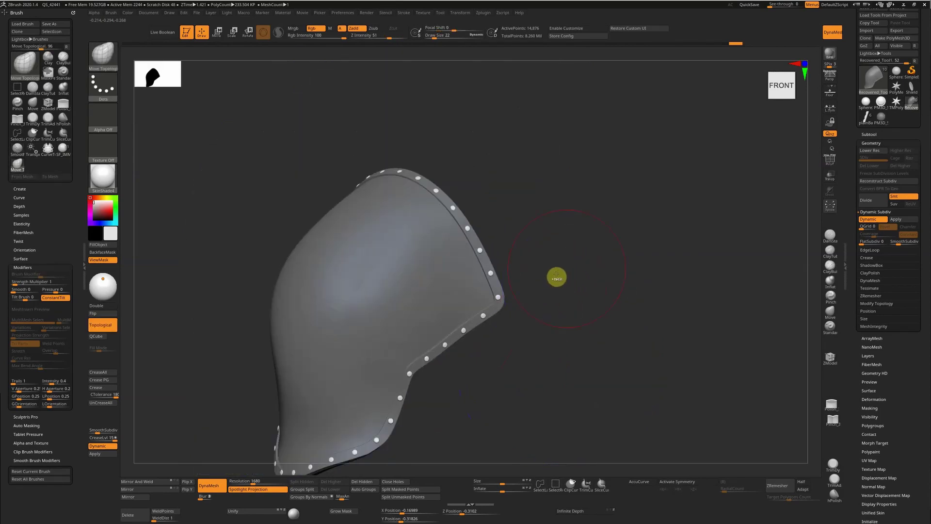
# Step: Undo the rivet adjustments and the rivet row, back to the plain border trim
pyautogui.press('ctrl')
pyautogui.hotkey('ctrl', 'z')
pyautogui.hotkey('ctrl', 'z')
pyautogui.hotkey('ctrl', 'z')
pyautogui.hotkey('ctrl', 'z')
pyautogui.hotkey('ctrl', 'z')
pyautogui.hotkey('ctrl', 'z')
pyautogui.hotkey('ctrl', 'z')
pyautogui.hotkey('ctrl', 'z')
pyautogui.hotkey('ctrl', 'z')
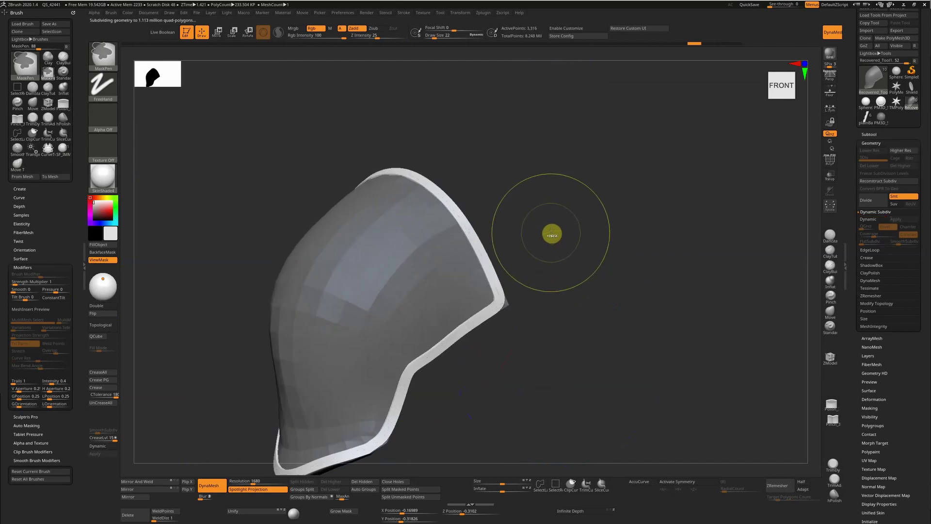
# Step: Try the scallops mesh of the armour trim brush along the border trim at draw size 5 and undo it
pyautogui.keyDown('alt'); pyautogui.moveTo(569, 251); pyautogui.dragTo(570, 209); pyautogui.keyUp('alt')
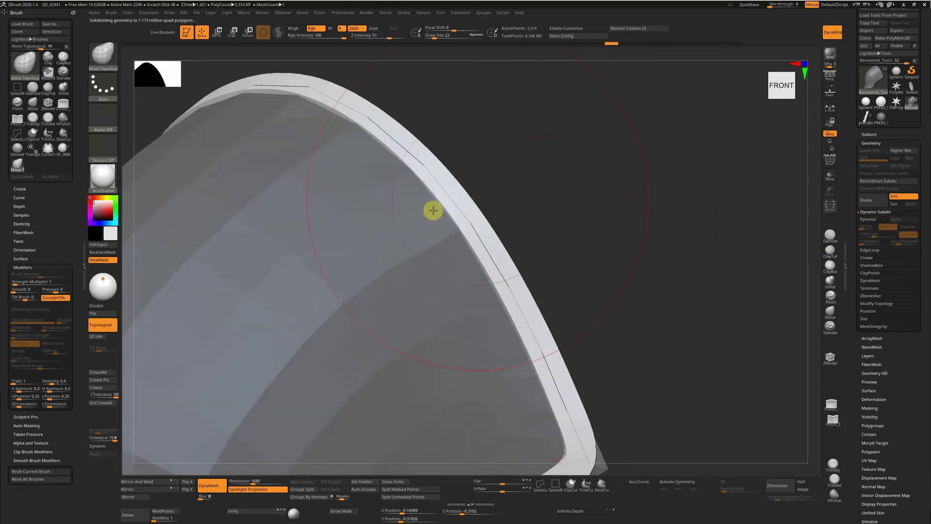
pyautogui.moveTo(432, 207)
pyautogui.mouseDown()
pyautogui.moveTo(343, 253)
pyautogui.moveTo(345, 53)
pyautogui.mouseUp()
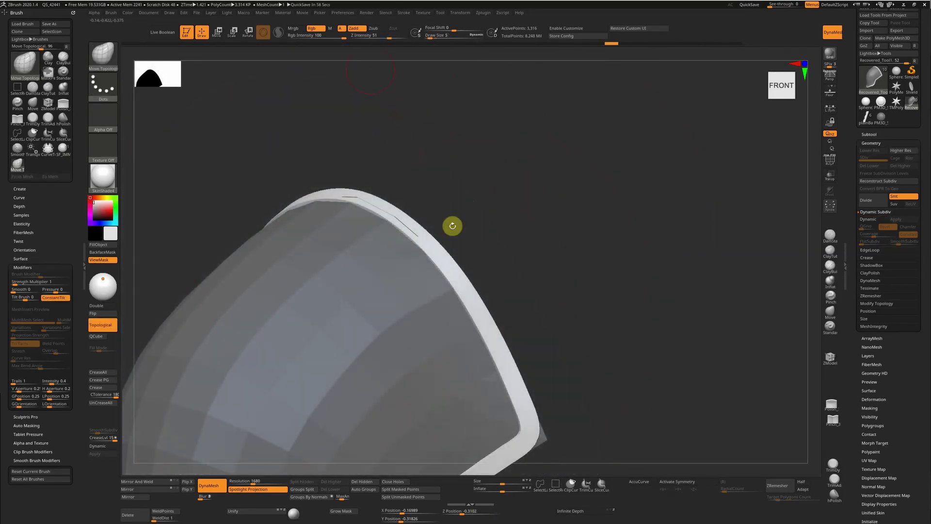
pyautogui.press('b')
pyautogui.click(368, 254)
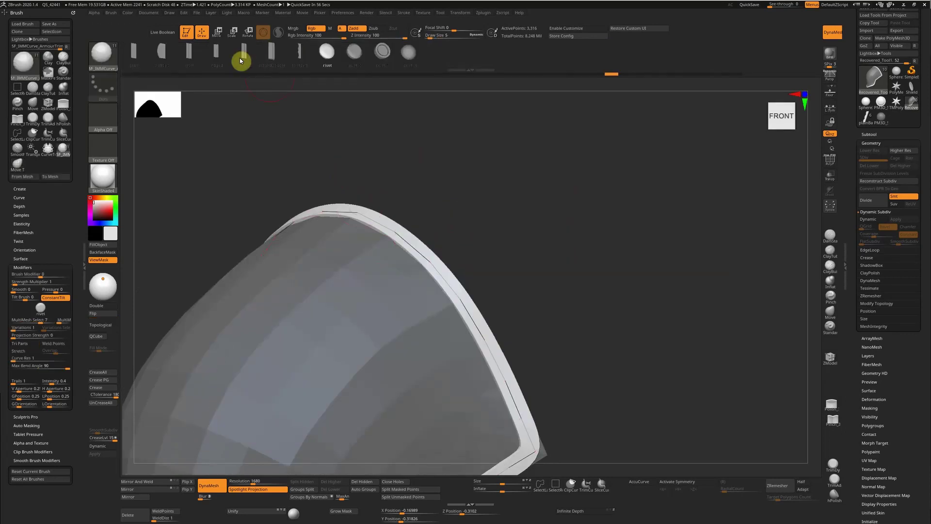
pyautogui.click(170, 56)
pyautogui.moveTo(540, 230)
pyautogui.mouseDown()
pyautogui.moveTo(618, 160)
pyautogui.moveTo(456, 309)
pyautogui.mouseUp()
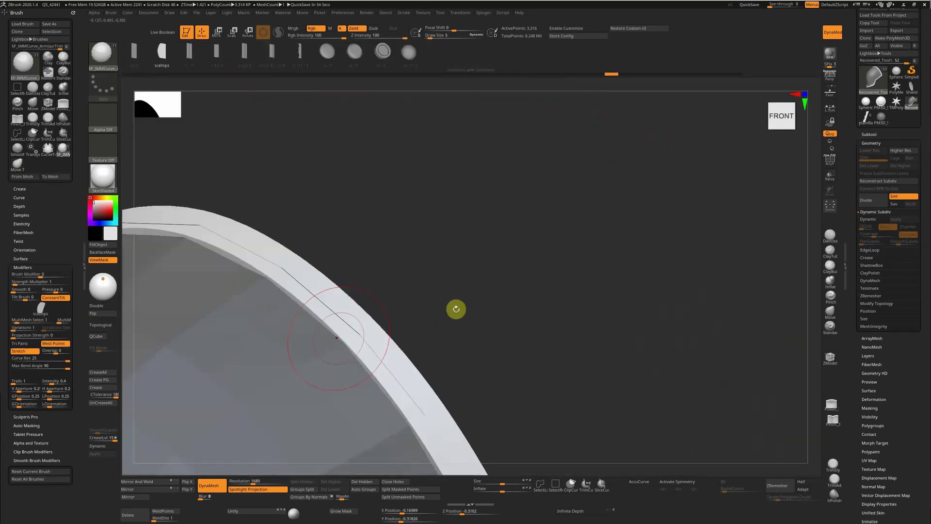
pyautogui.click(380, 335)
pyautogui.moveTo(480, 315); pyautogui.dragTo(528, 247)
pyautogui.hotkey('ctrl', 'z')
# Step: Add the ridged mesh along the border trim at draw size 5 and inspect it with dynamic subdivision and the polyframe
pyautogui.click(244, 50)
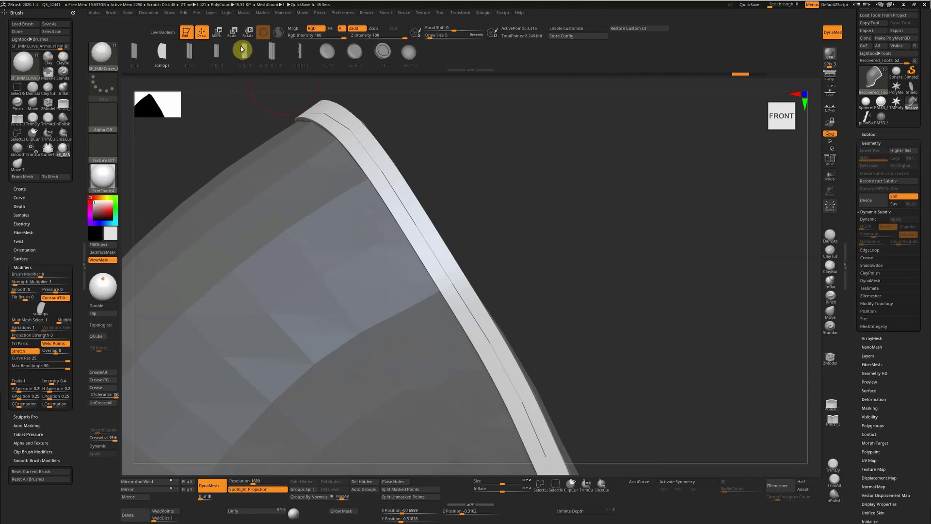
pyautogui.click(463, 276)
pyautogui.moveTo(546, 260); pyautogui.dragTo(497, 227)
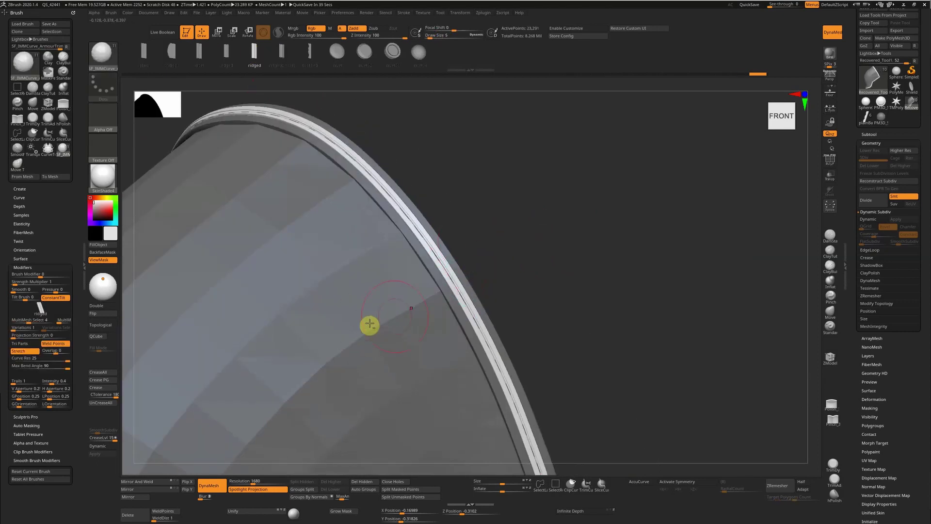
pyautogui.press('d')
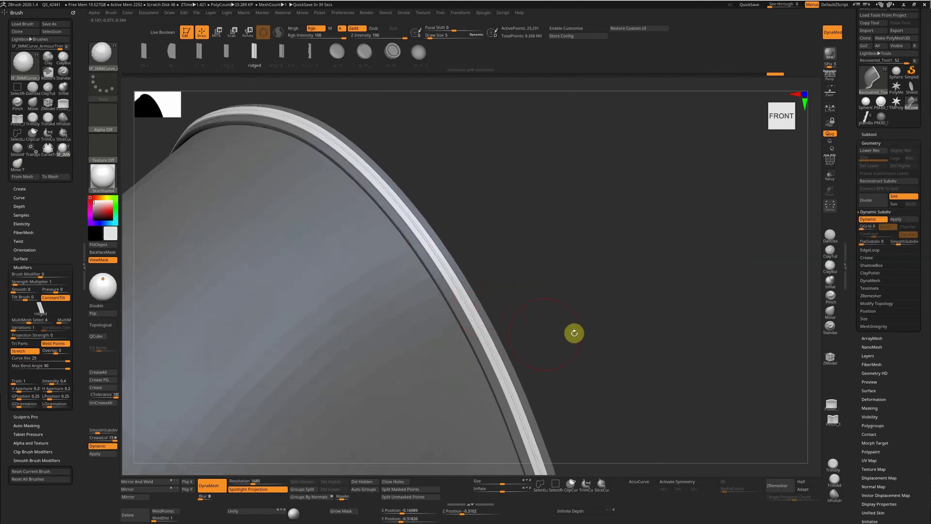
pyautogui.moveTo(571, 332); pyautogui.dragTo(554, 255)
pyautogui.hotkey('shift', 'f')
pyautogui.keyDown('alt'); pyautogui.moveTo(485, 316); pyautogui.dragTo(540, 235); pyautogui.keyUp('alt')
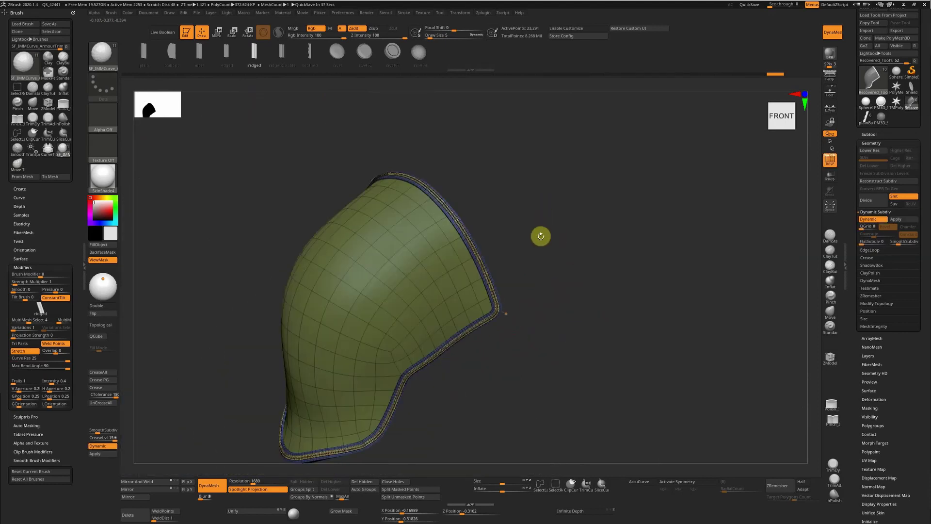
pyautogui.hotkey('shift', 'f')
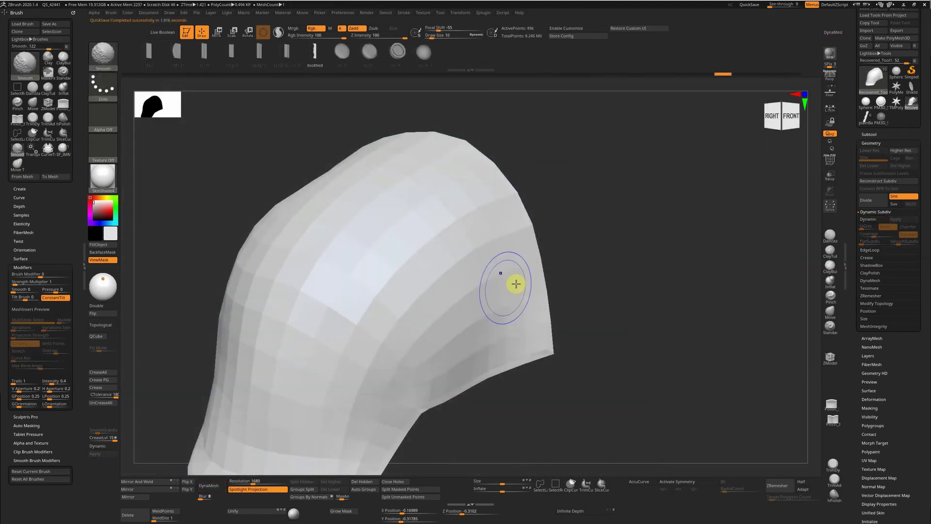
# Step: Add the toothed trim along the plate's border and preview it smoothed with dynamic subdivision, with the polyframe hidden
pyautogui.hotkey('shift', 'f')
pyautogui.keyDown('shift'); pyautogui.moveTo(536, 280); pyautogui.dragTo(610, 281); pyautogui.keyUp('shift')
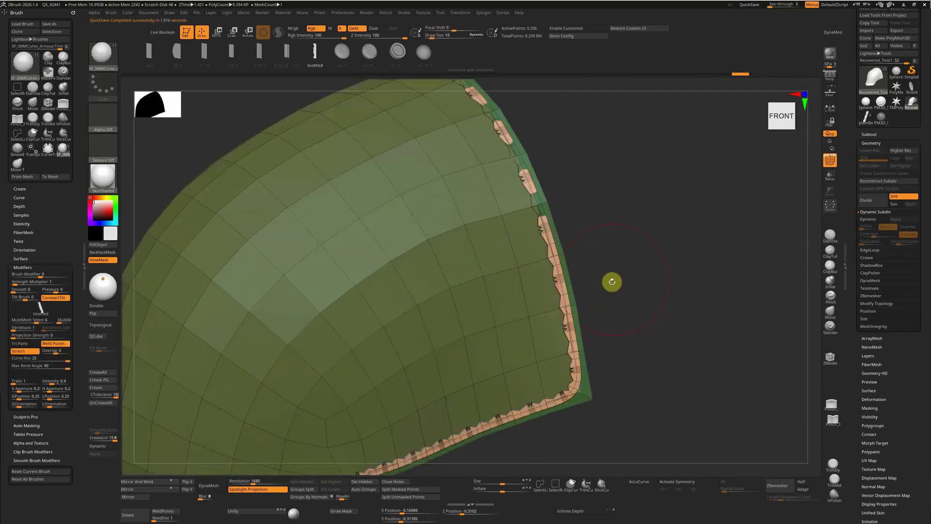
pyautogui.hotkey('shift', 'f')
pyautogui.press('d')
pyautogui.moveTo(609, 242); pyautogui.dragTo(538, 310)
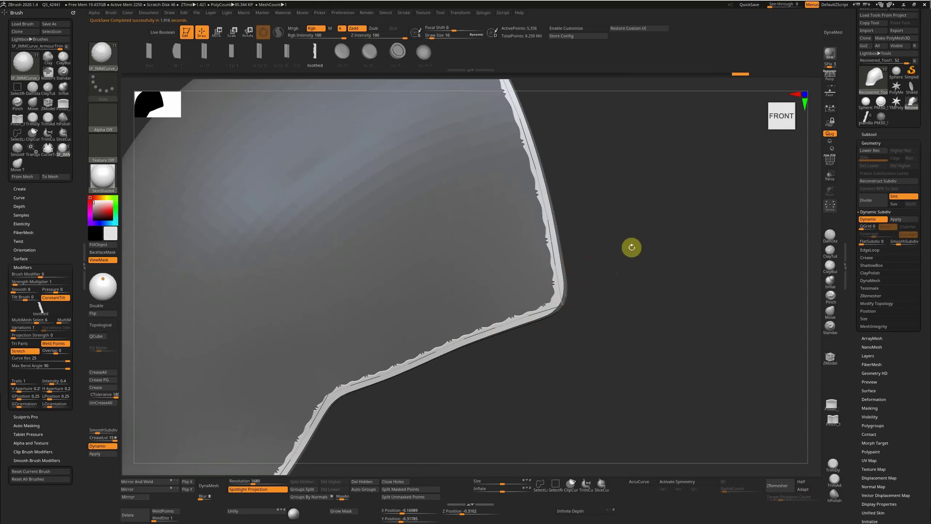
pyautogui.moveTo(621, 230); pyautogui.dragTo(647, 253)
# Step: Set the draw size to 21, turn off dynamic subdivision and update the toothed trim's curve
pyautogui.press('s')
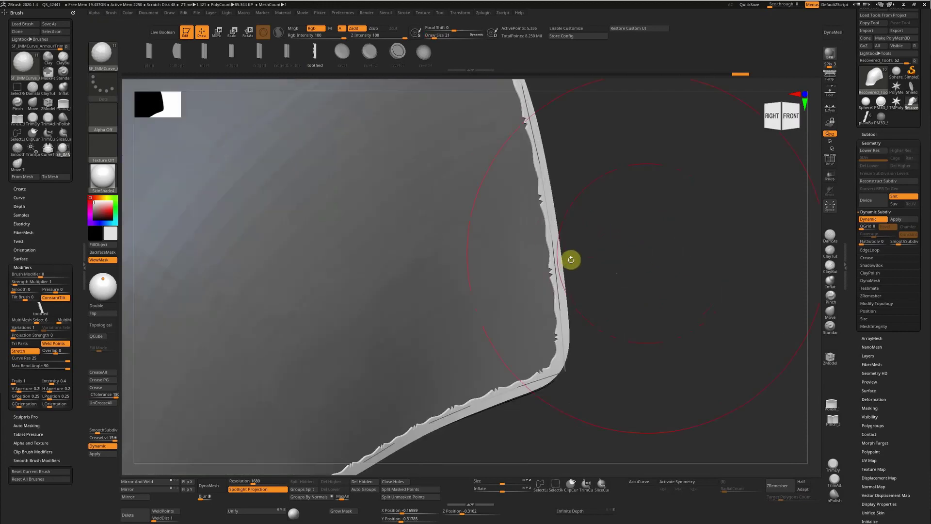
pyautogui.hotkey('shift', 'd')
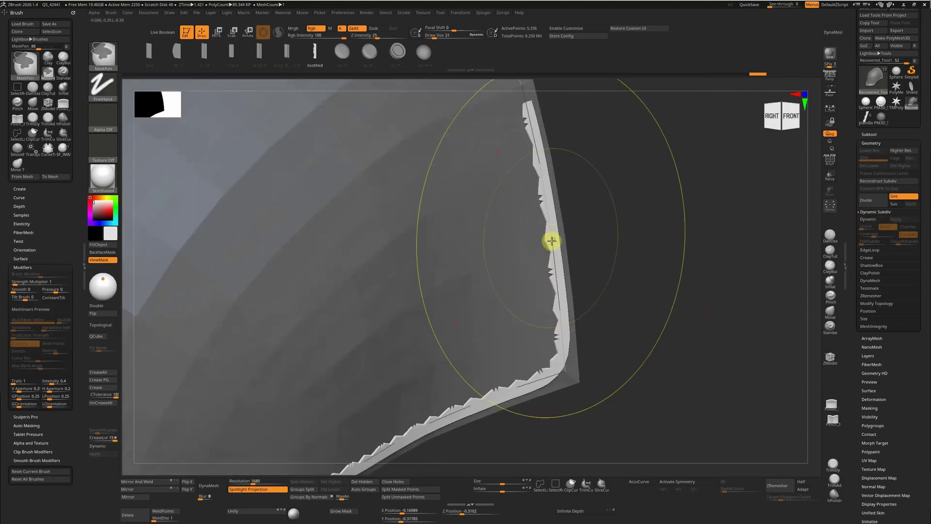
pyautogui.press('f')
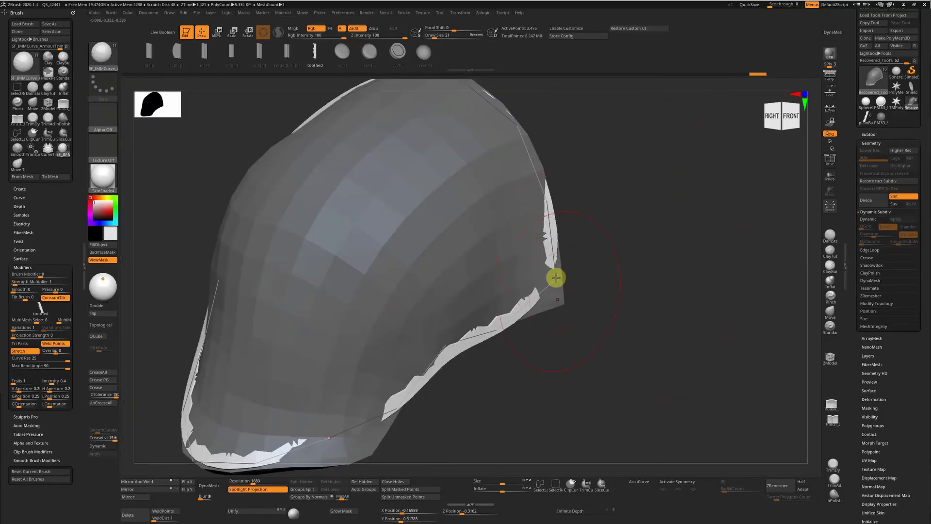
pyautogui.press('ctrl')
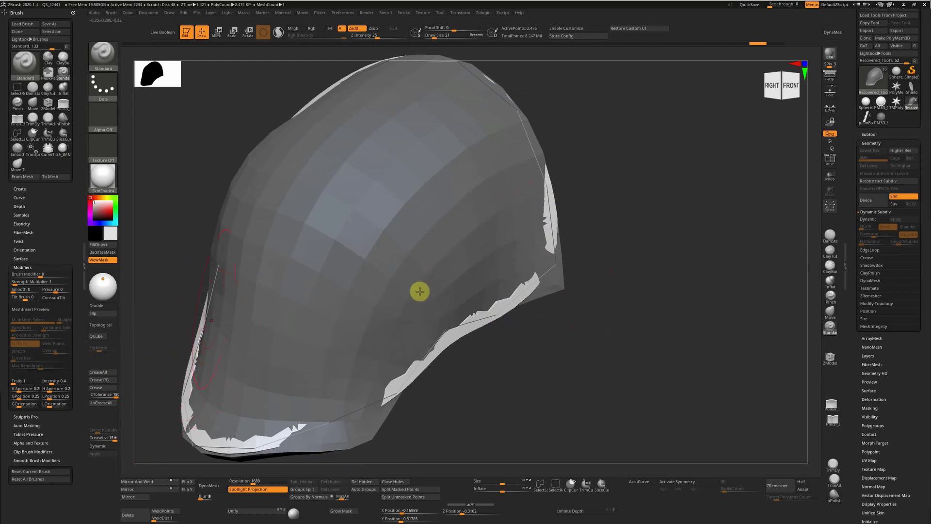
# Step: Reselect the armour trim brush and set its Curve Res to 7
pyautogui.press('b')
pyautogui.press('Escape')
pyautogui.press('b')
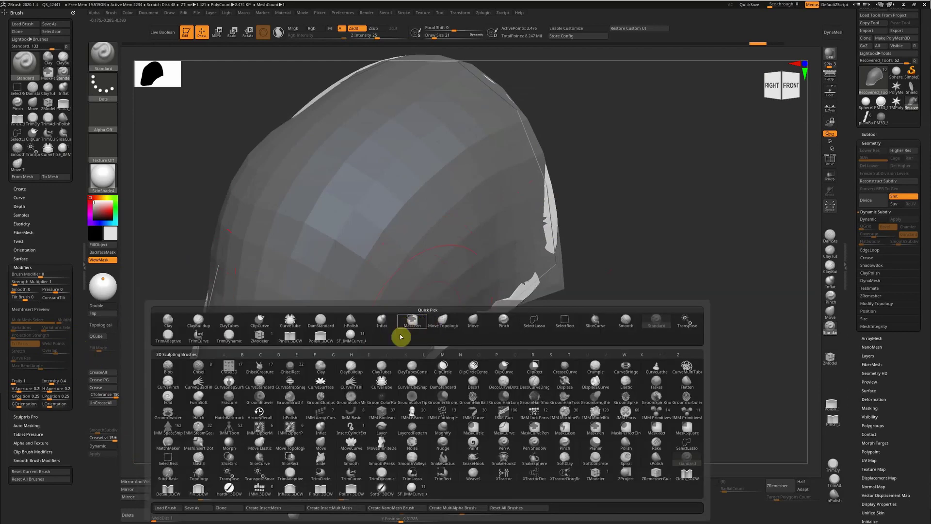
pyautogui.click(352, 338)
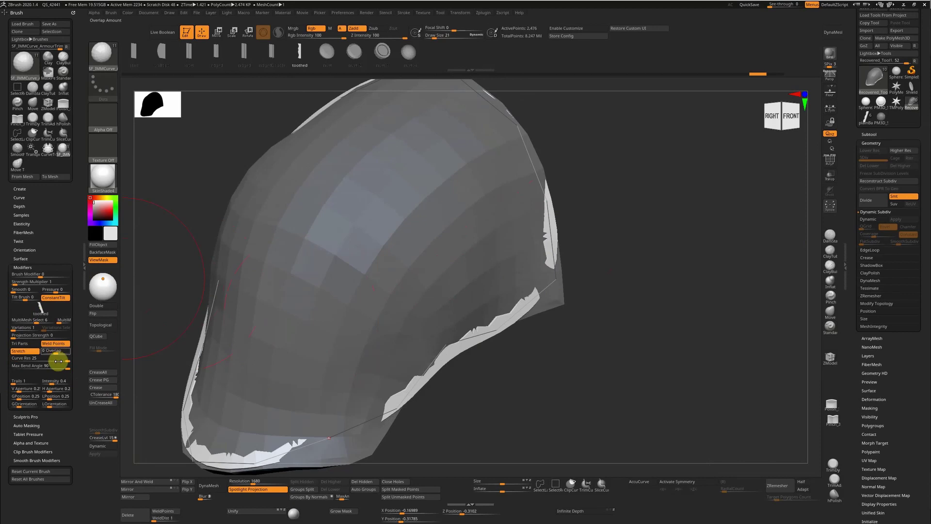
pyautogui.moveTo(58, 362); pyautogui.dragTo(24, 361)
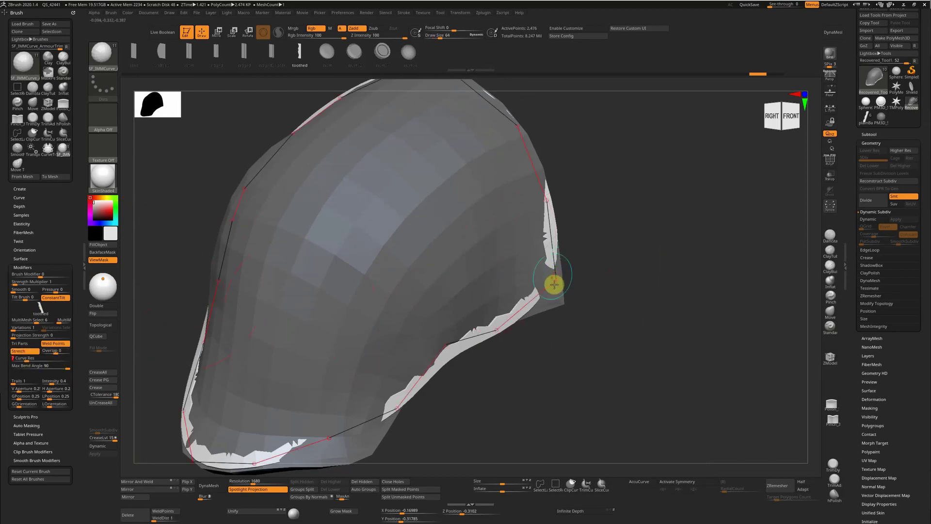
# Step: Undo the previous toothed trim updates, update the border curve again at draw size 21 and frame the plate
pyautogui.click(555, 285)
pyautogui.hotkey('ctrl', 'z')
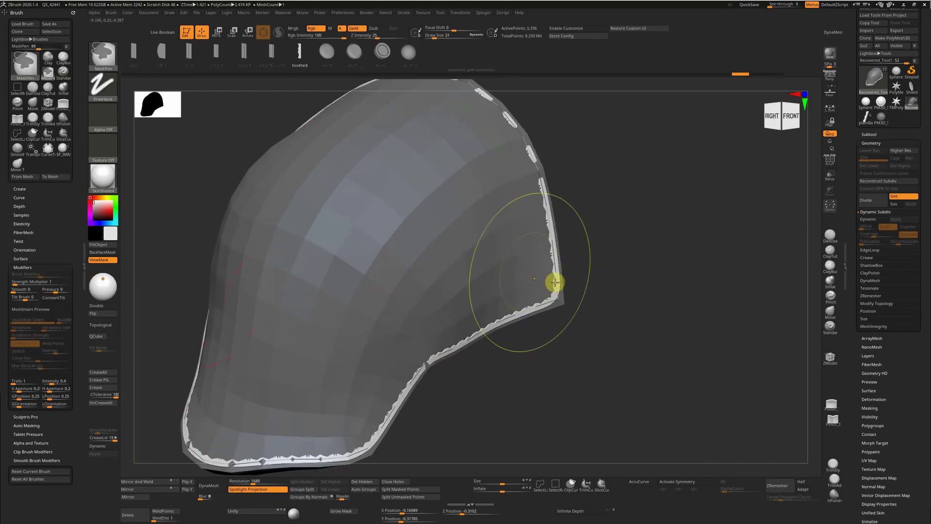
pyautogui.click(553, 304)
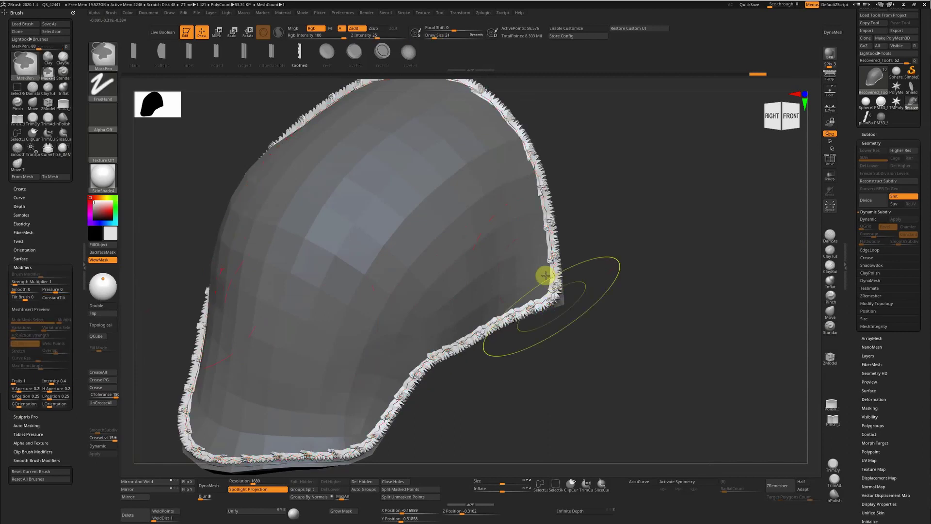
pyautogui.hotkey('ctrl', 'z')
pyautogui.click(556, 306)
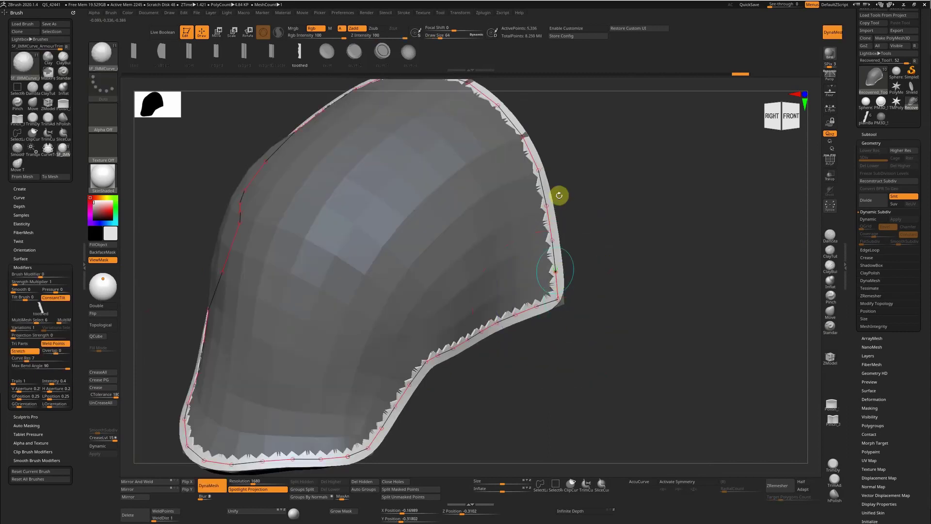
pyautogui.press('f')
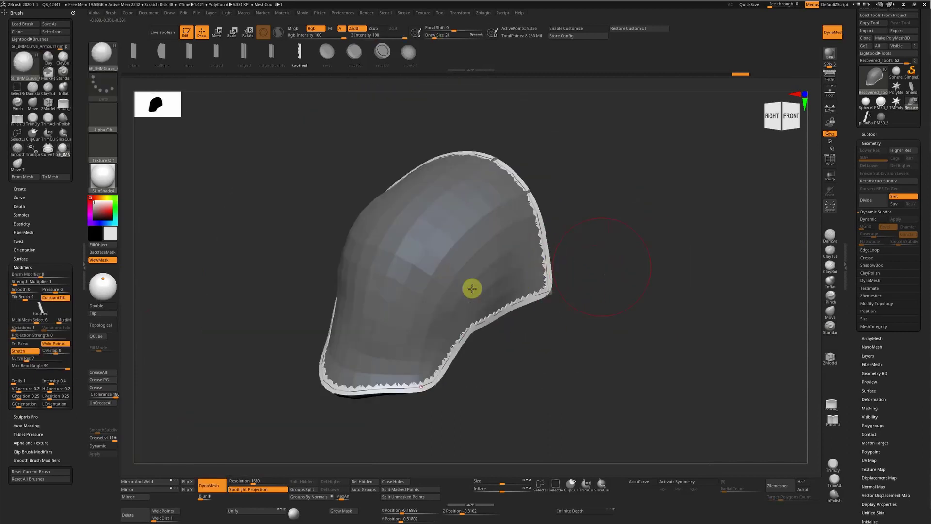
# Step: Preview the toothed trim smoothed with dynamic subdivision and return to the unsmoothed mesh
pyautogui.press('d')
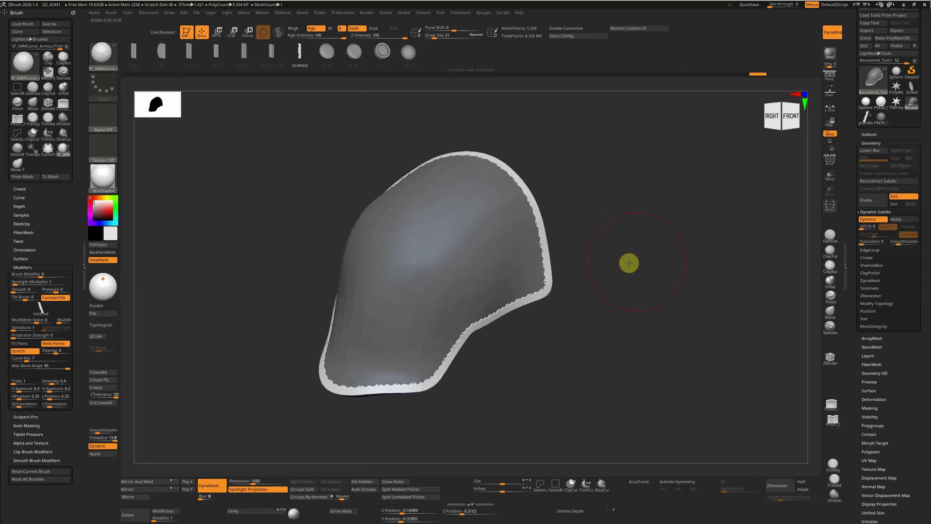
pyautogui.moveTo(629, 263); pyautogui.dragTo(663, 282)
pyautogui.hotkey('shift', 'd')
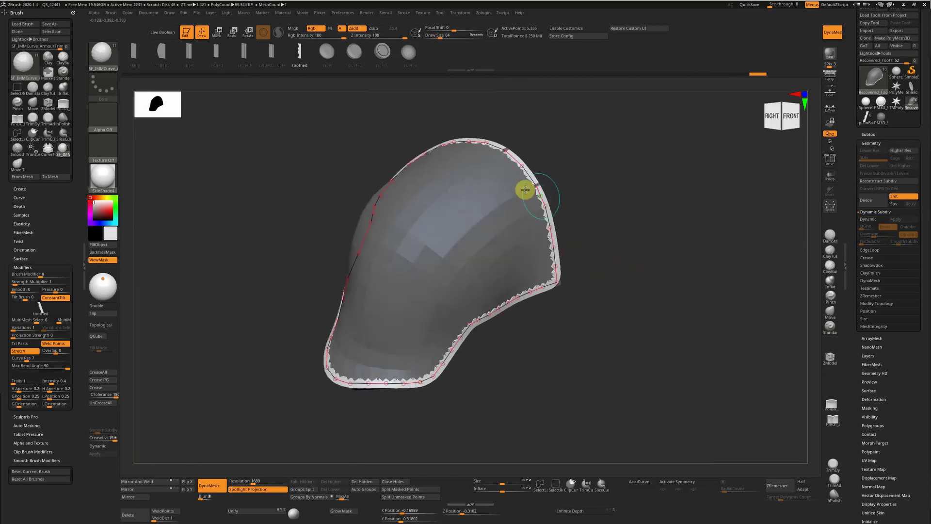
# Step: Switch the trim to the ridged profile, undo the first update and try it again on the plate's border curve
pyautogui.click(244, 52)
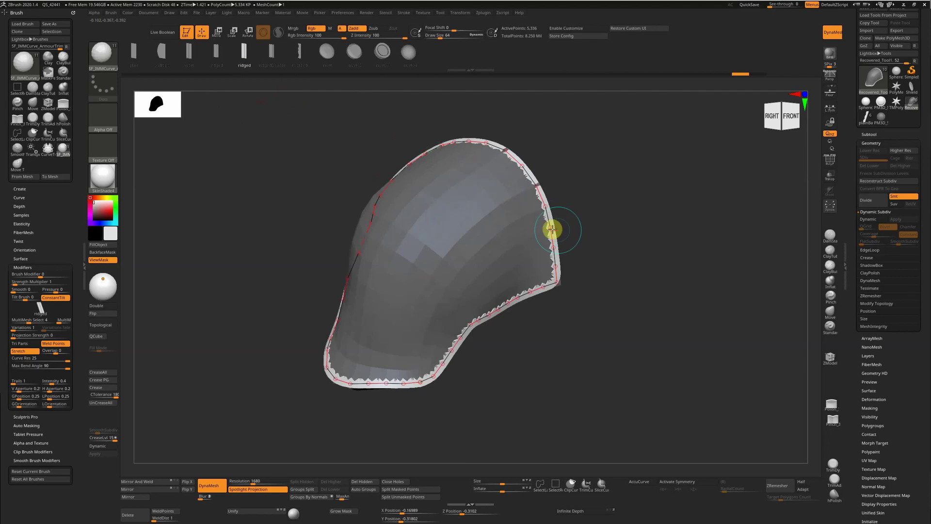
pyautogui.click(552, 230)
pyautogui.hotkey('ctrl', 'z')
pyautogui.hotkey('ctrl', 'z')
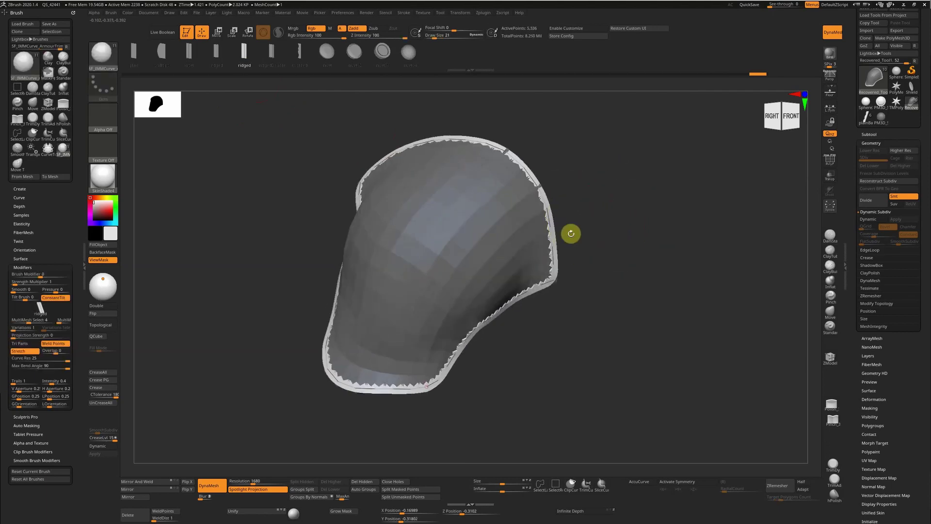
pyautogui.moveTo(570, 234); pyautogui.dragTo(552, 229)
pyautogui.click(550, 229)
# Step: Set the draw size to 11 and update the ridged trim's curve at that size
pyautogui.keyDown('alt'); pyautogui.moveTo(617, 234); pyautogui.dragTo(629, 229); pyautogui.keyUp('alt')
pyautogui.press('s')
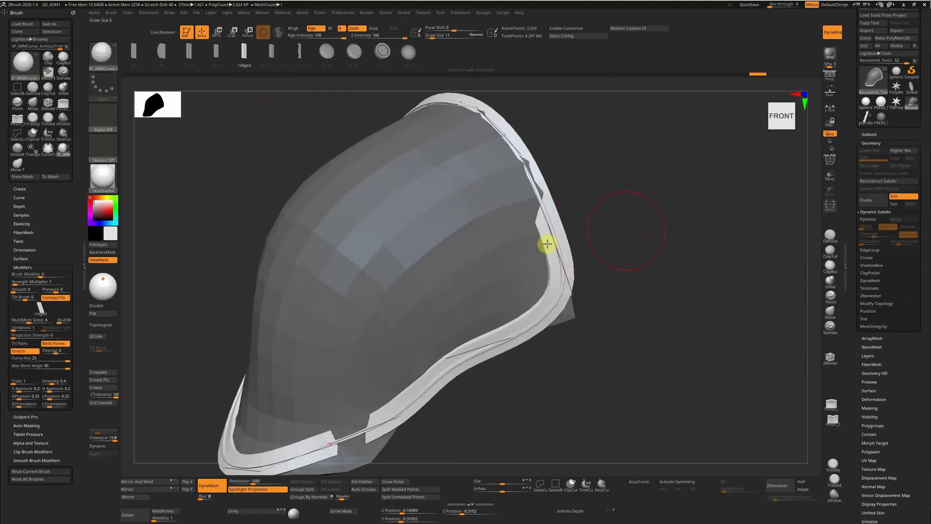
pyautogui.click(550, 231)
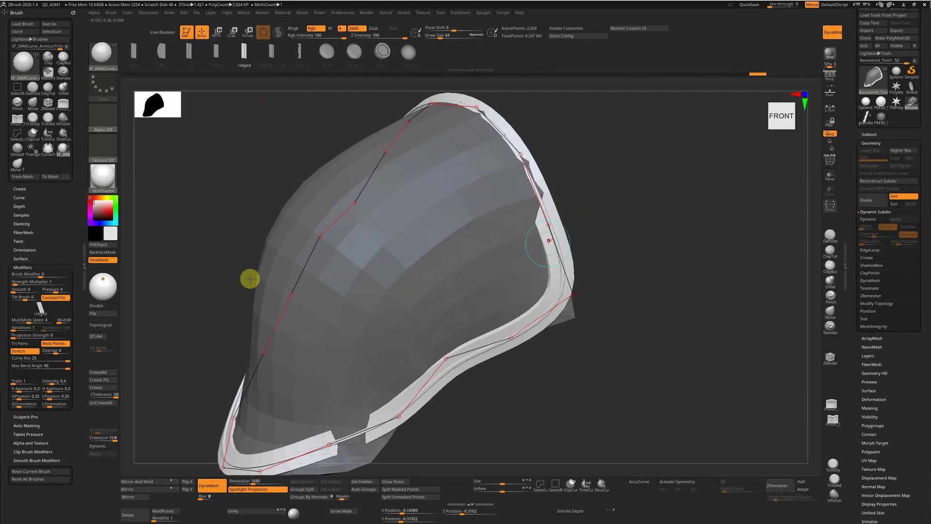
# Step: Lower the Curve Res, undo the previous ridged trim attempts and update the border curve with the ridged trim at draw size 11
pyautogui.click(35, 357)
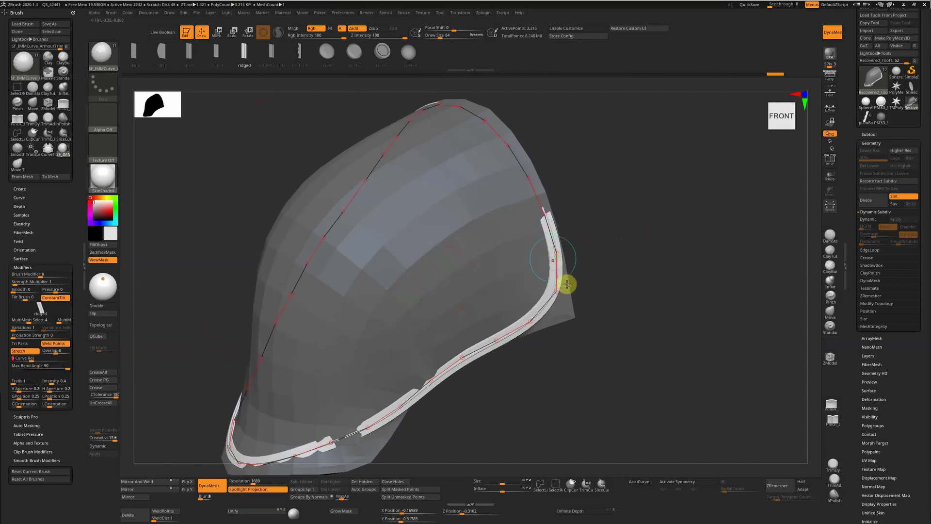
pyautogui.moveTo(567, 284); pyautogui.dragTo(565, 306)
pyautogui.hotkey('ctrl', 'z')
pyautogui.hotkey('ctrl', 'z')
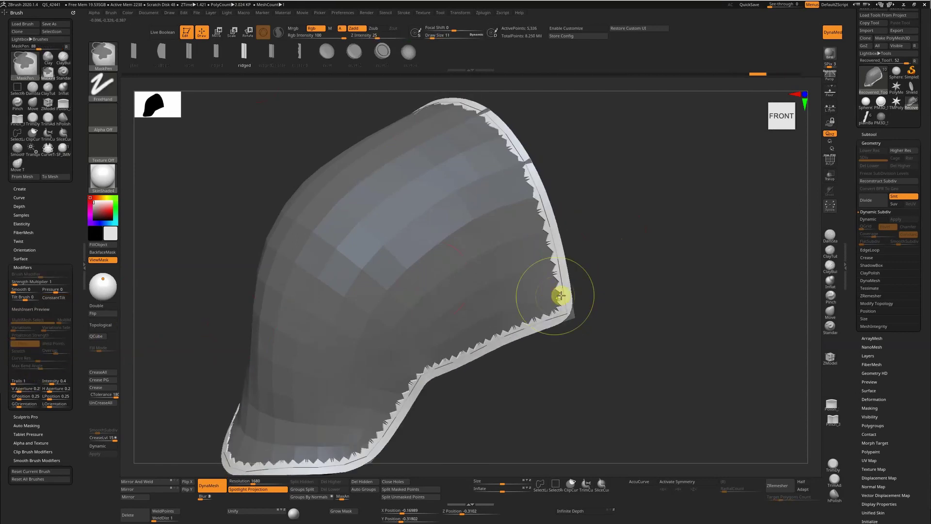
pyautogui.click(554, 307)
pyautogui.hotkey('ctrl', 'z')
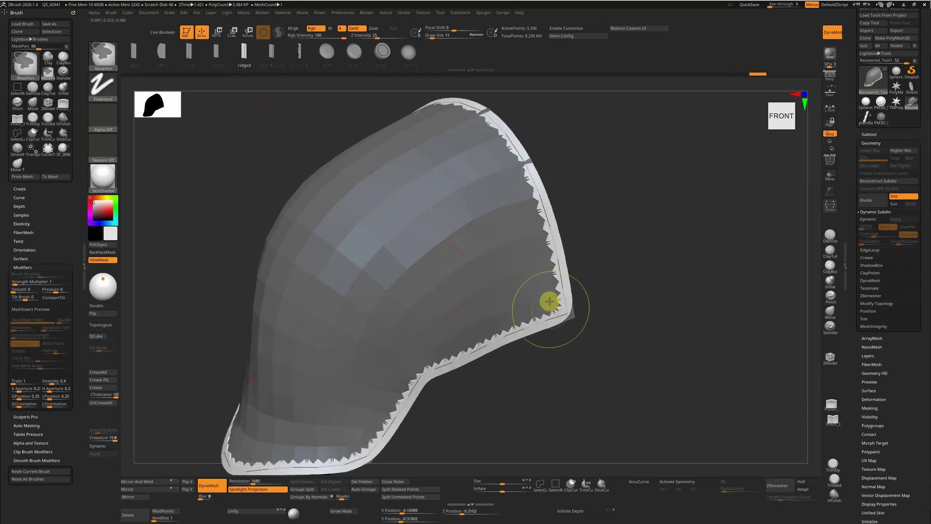
pyautogui.hotkey('ctrl', 'z')
pyautogui.click(562, 313)
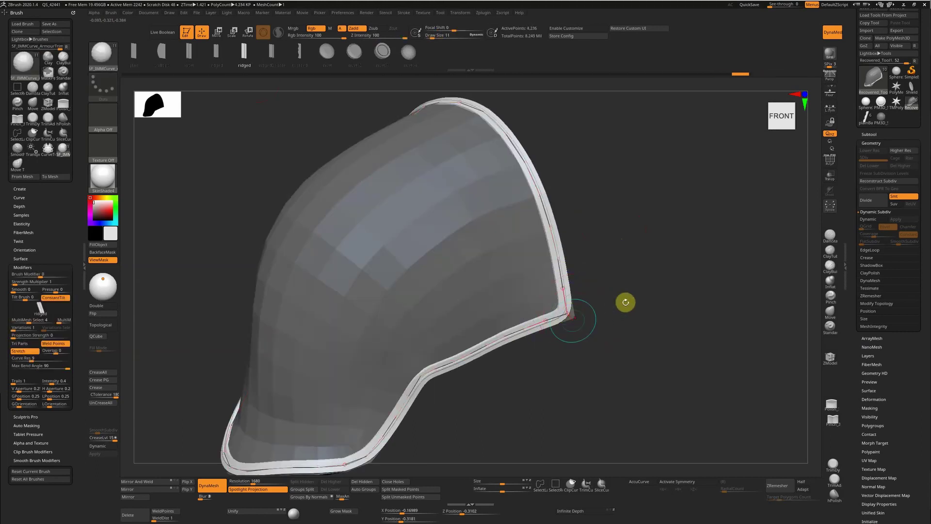
# Step: Turn on dynamic subdivision, release the border curve and inspect the smoothed ridged trim around the plate
pyautogui.moveTo(624, 301); pyautogui.dragTo(633, 308)
pyautogui.press('d')
pyautogui.click(500, 259)
pyautogui.keyDown('alt'); pyautogui.moveTo(621, 250); pyautogui.dragTo(610, 280); pyautogui.keyUp('alt')
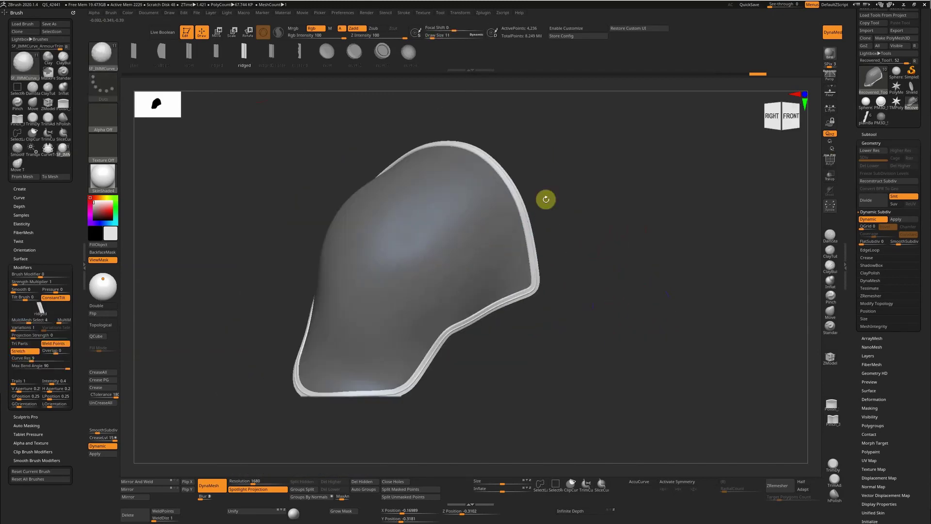
pyautogui.keyDown('alt'); pyautogui.moveTo(544, 199); pyautogui.dragTo(559, 266); pyautogui.keyUp('alt')
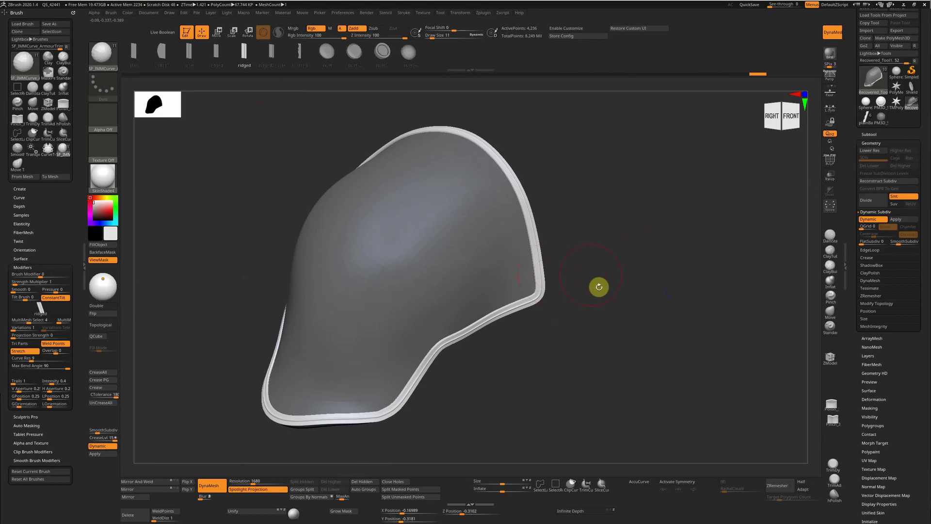